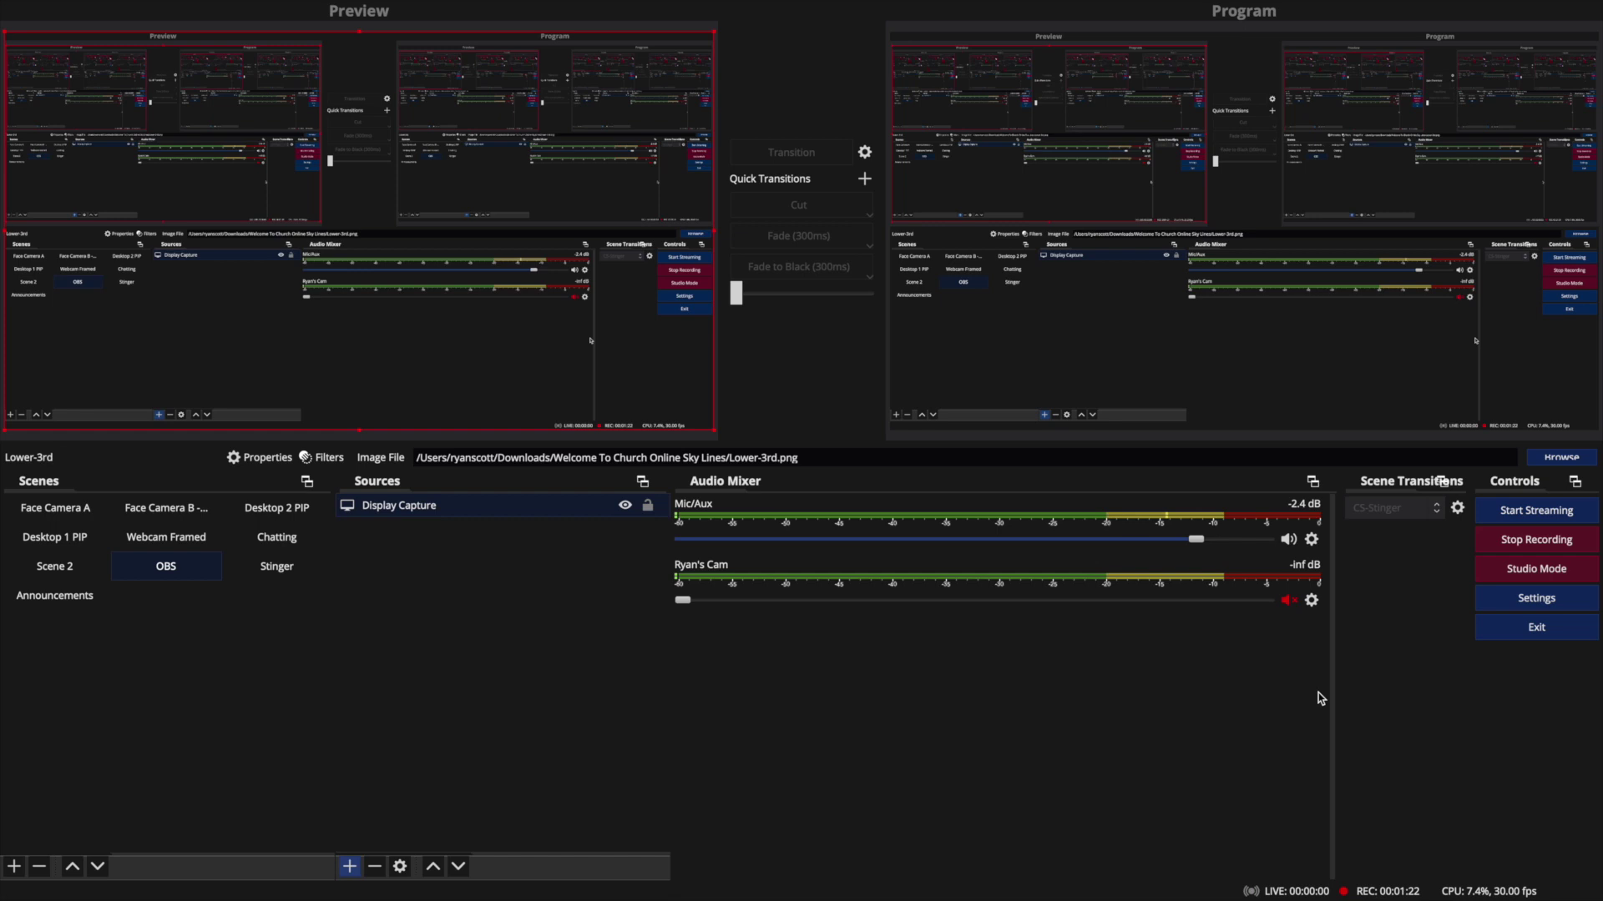
Select the Face Camera A scene so the webcam shot fills the preview
click(56, 508)
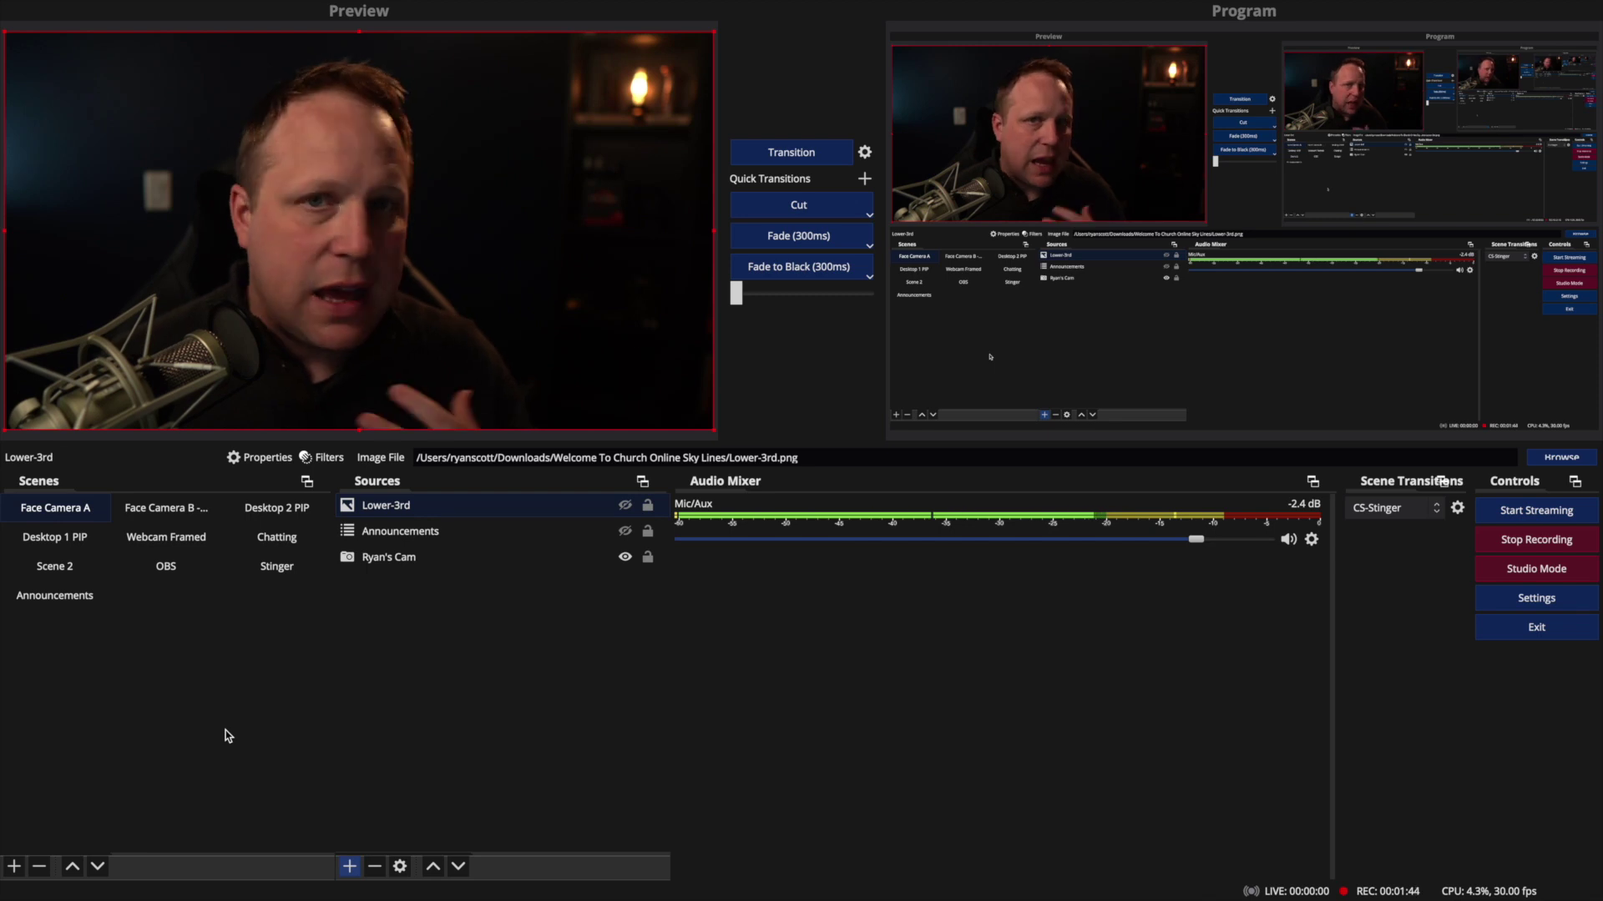
Create a new scene named Video
click(13, 868)
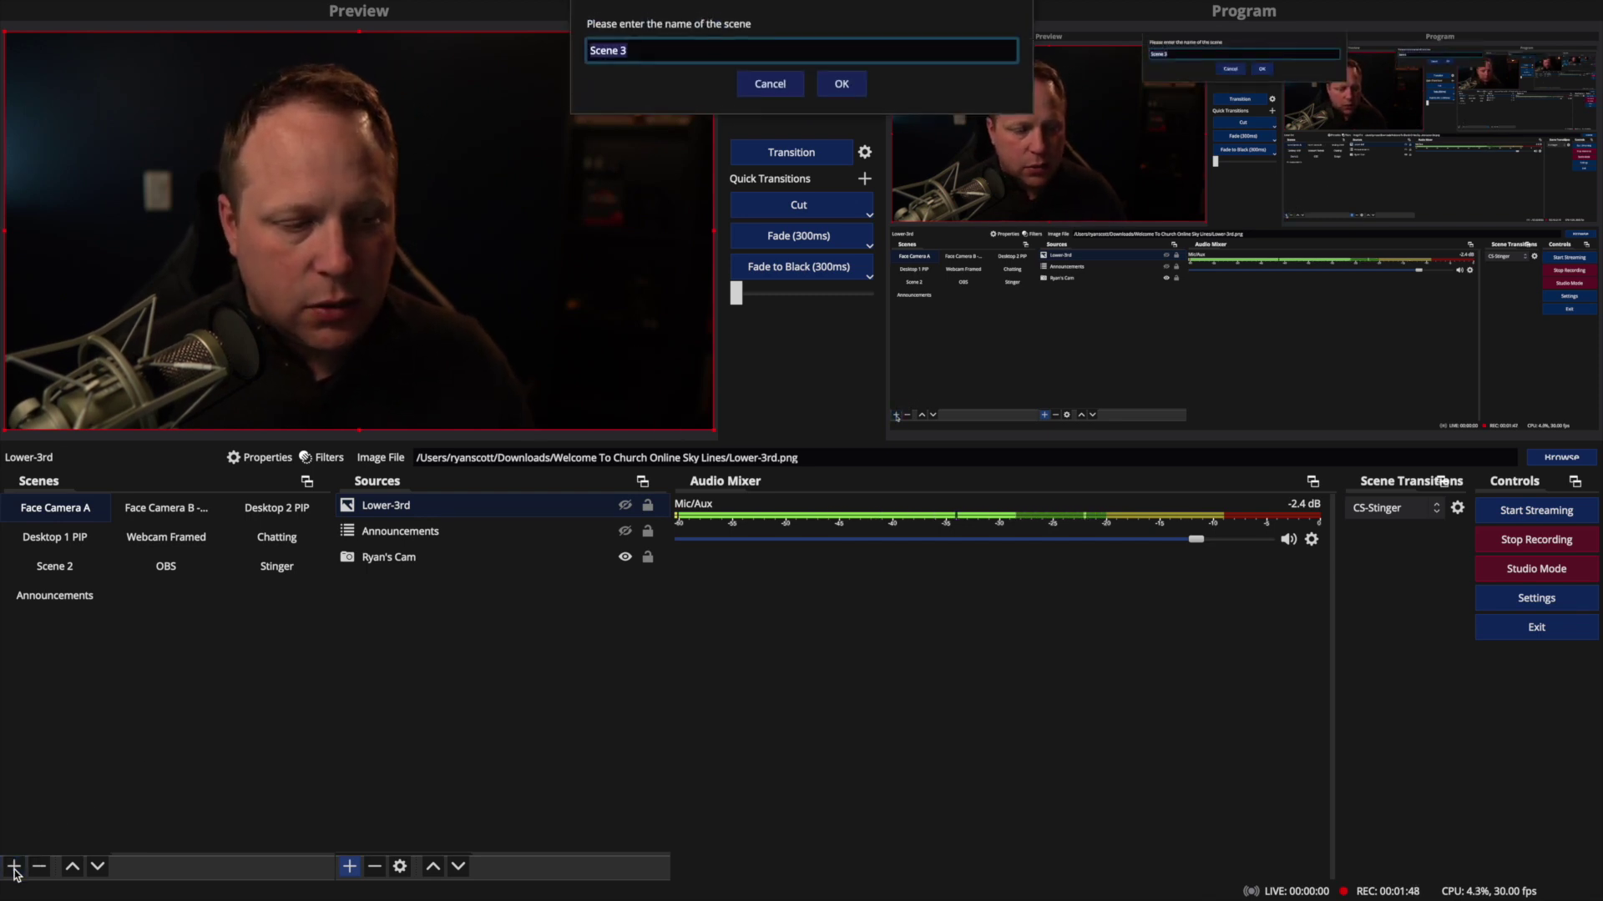
text(Video)
key(Return)
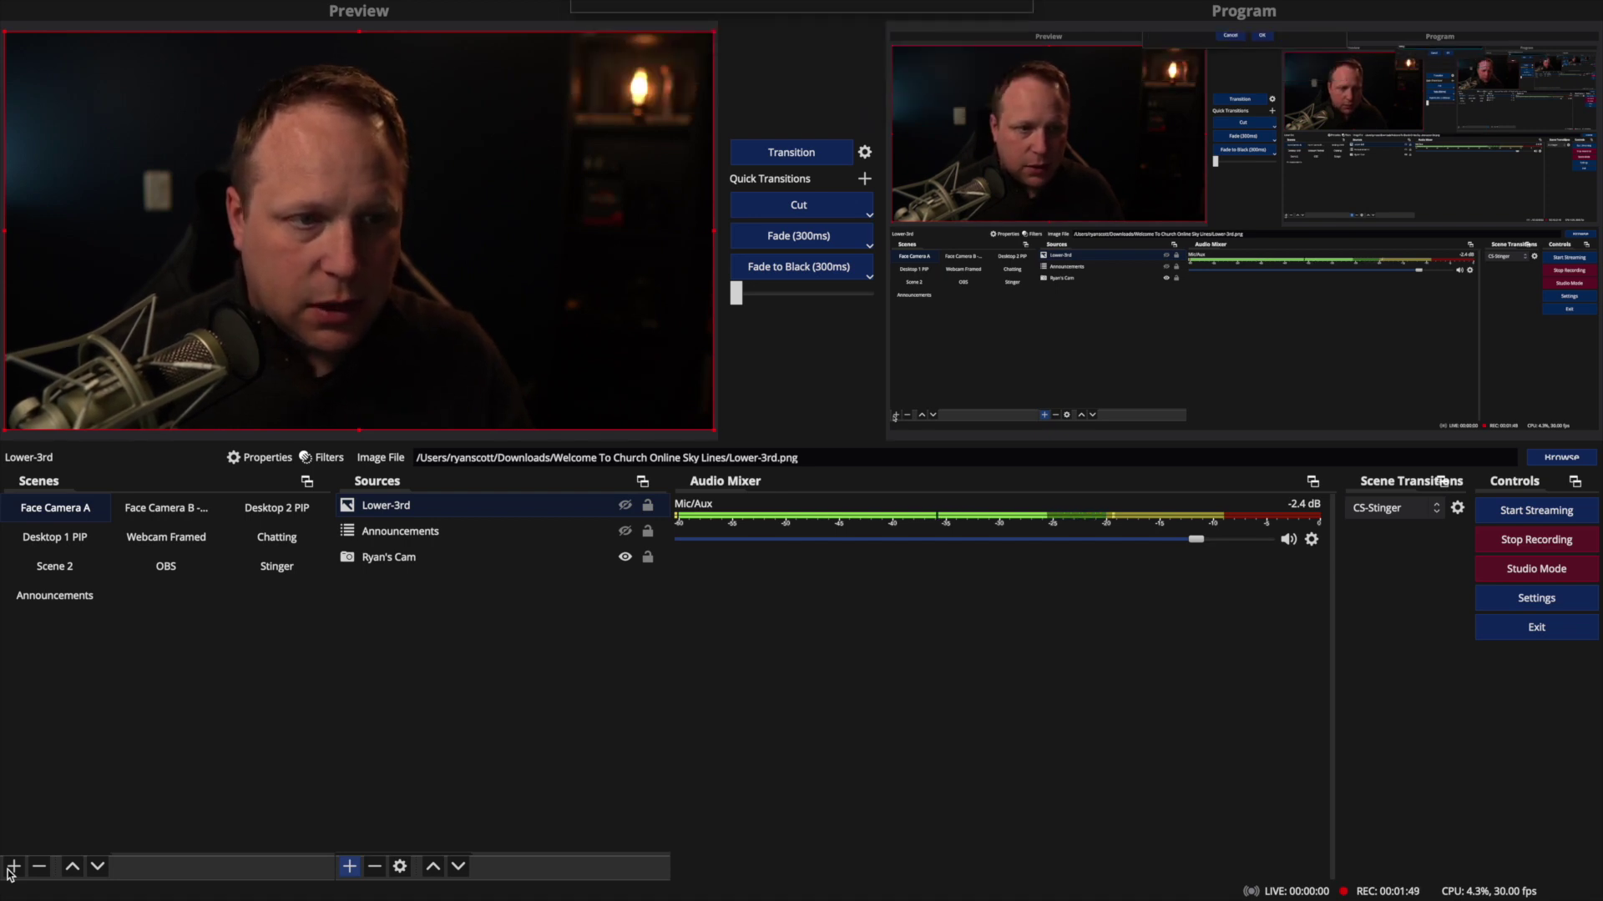
Add a media source named Video1 to the Video scene
click(349, 867)
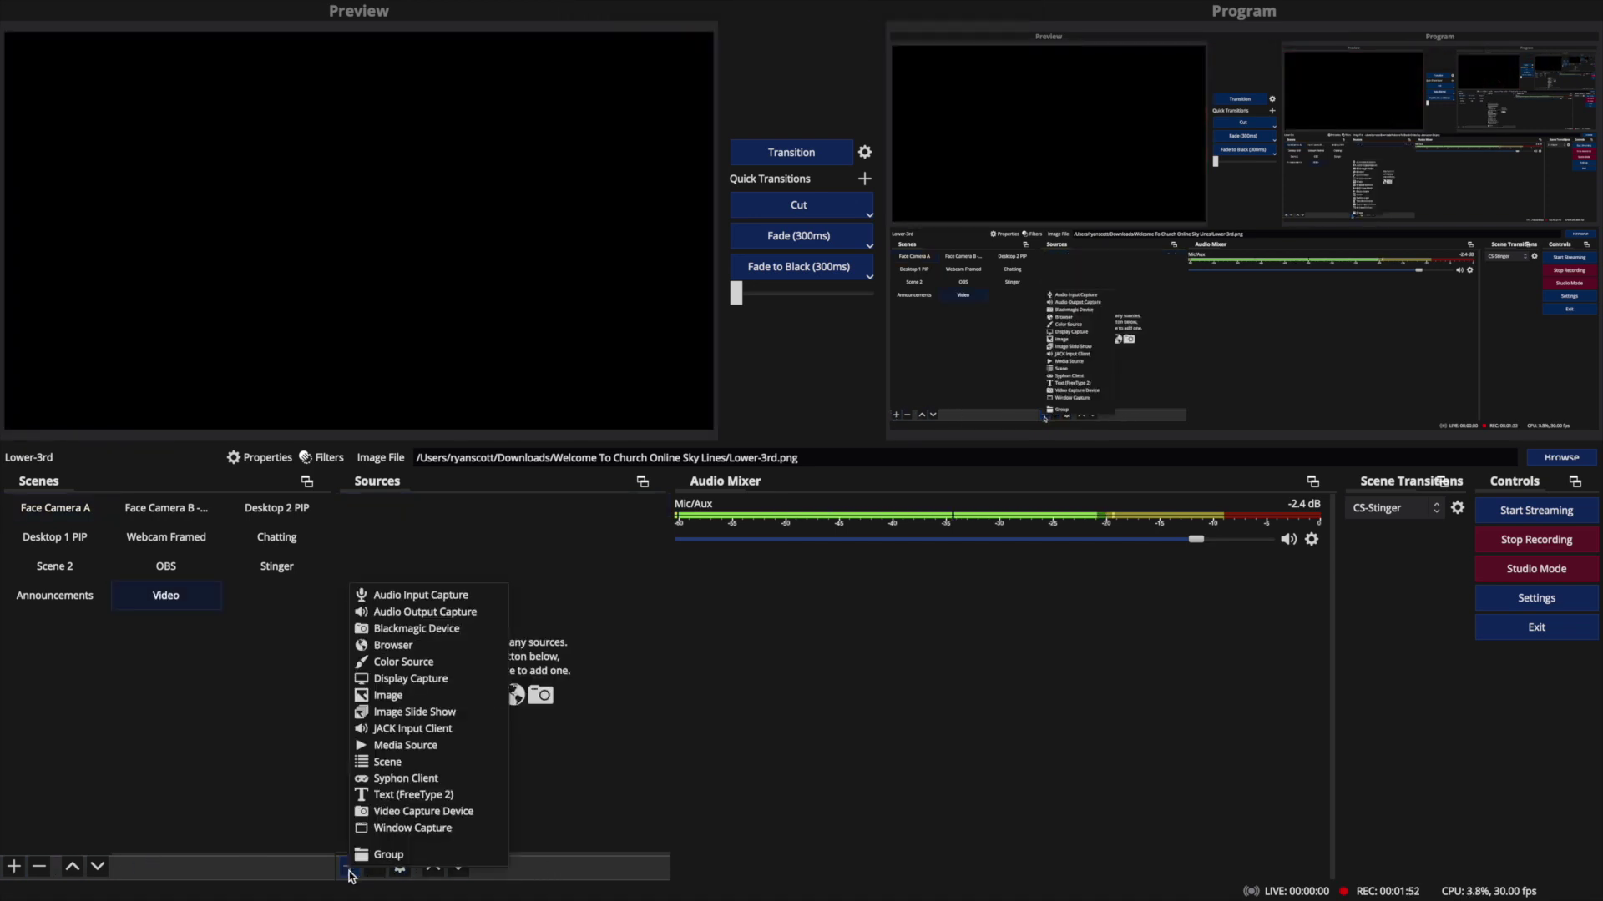
click(416, 750)
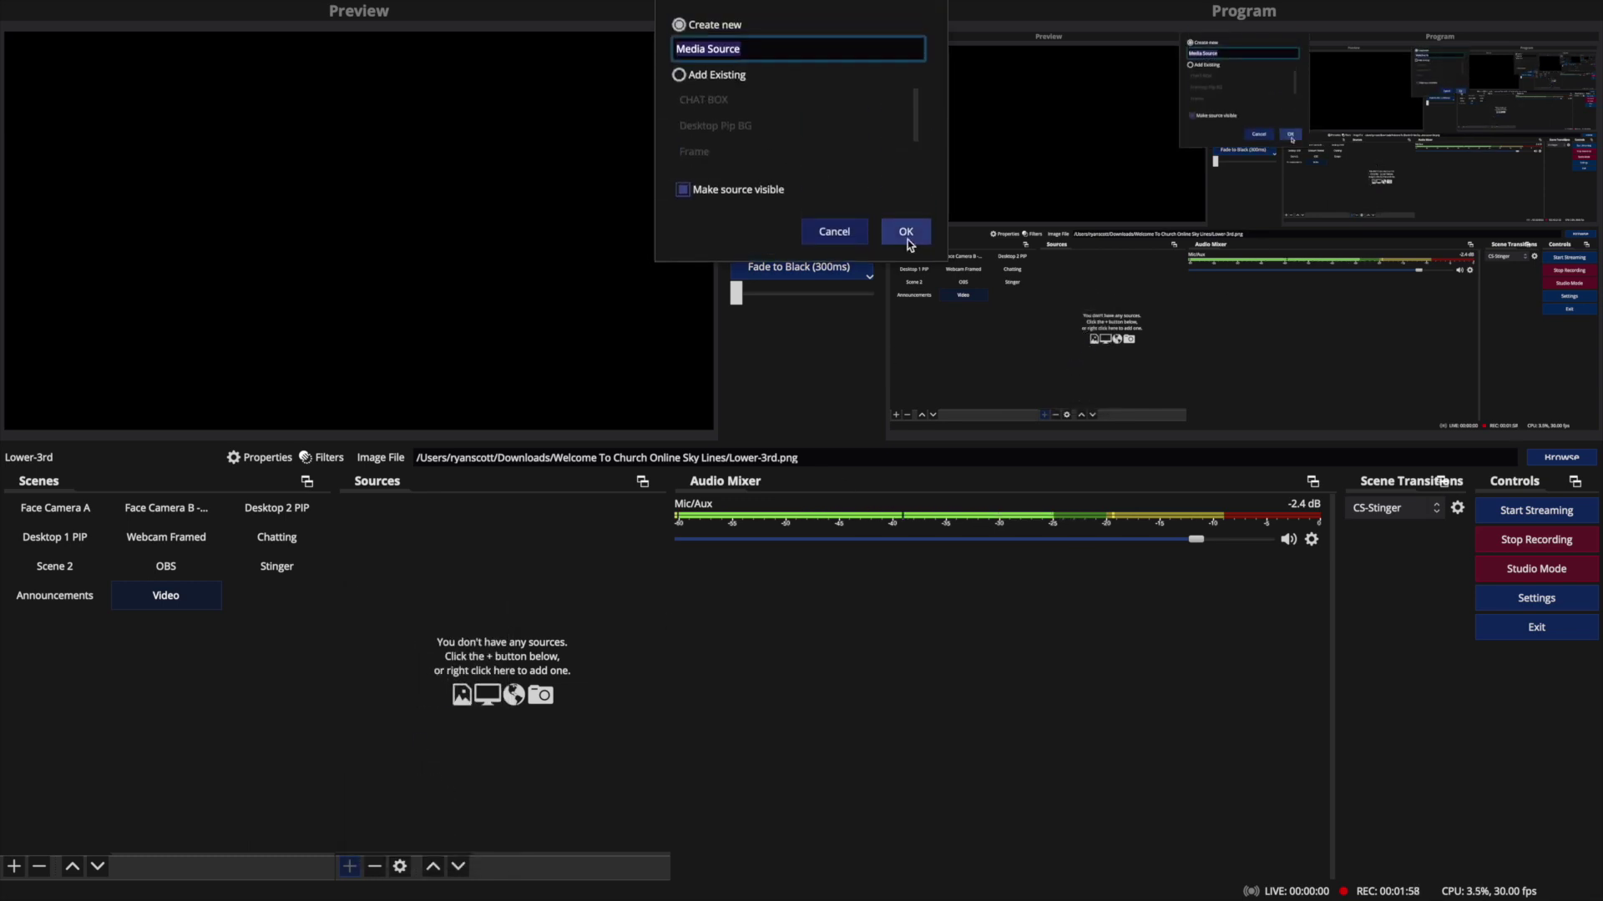
text(Video)
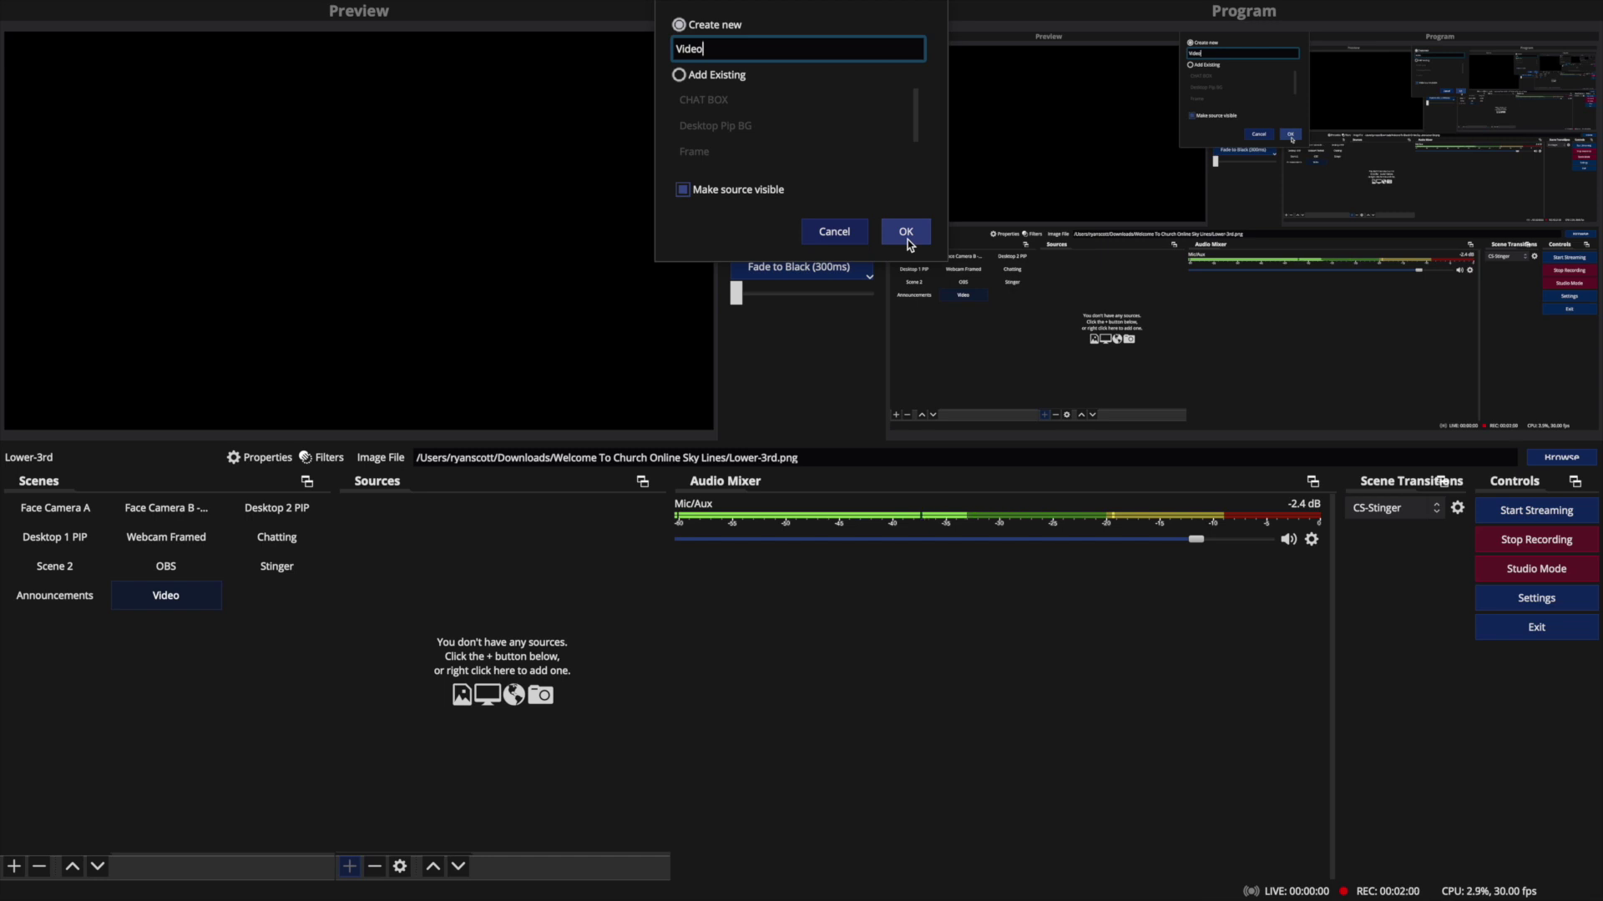
text(1)
click(906, 232)
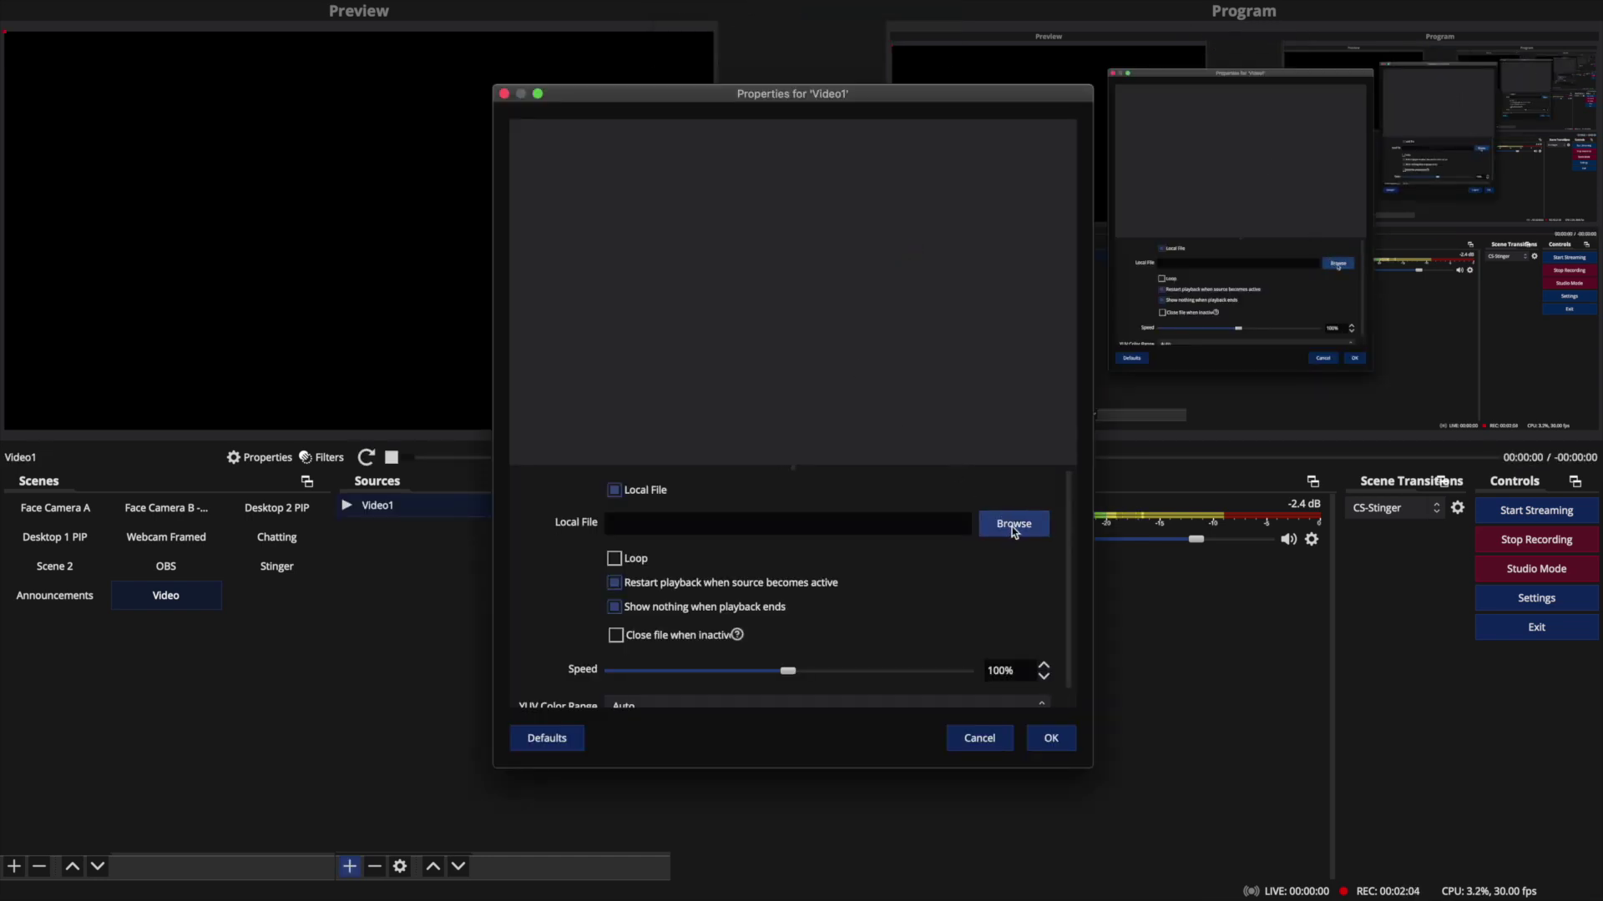
Load What Do You Need.mov from the Sto drive into Video1 and disable 'Show nothing when playback ends'
click(1012, 528)
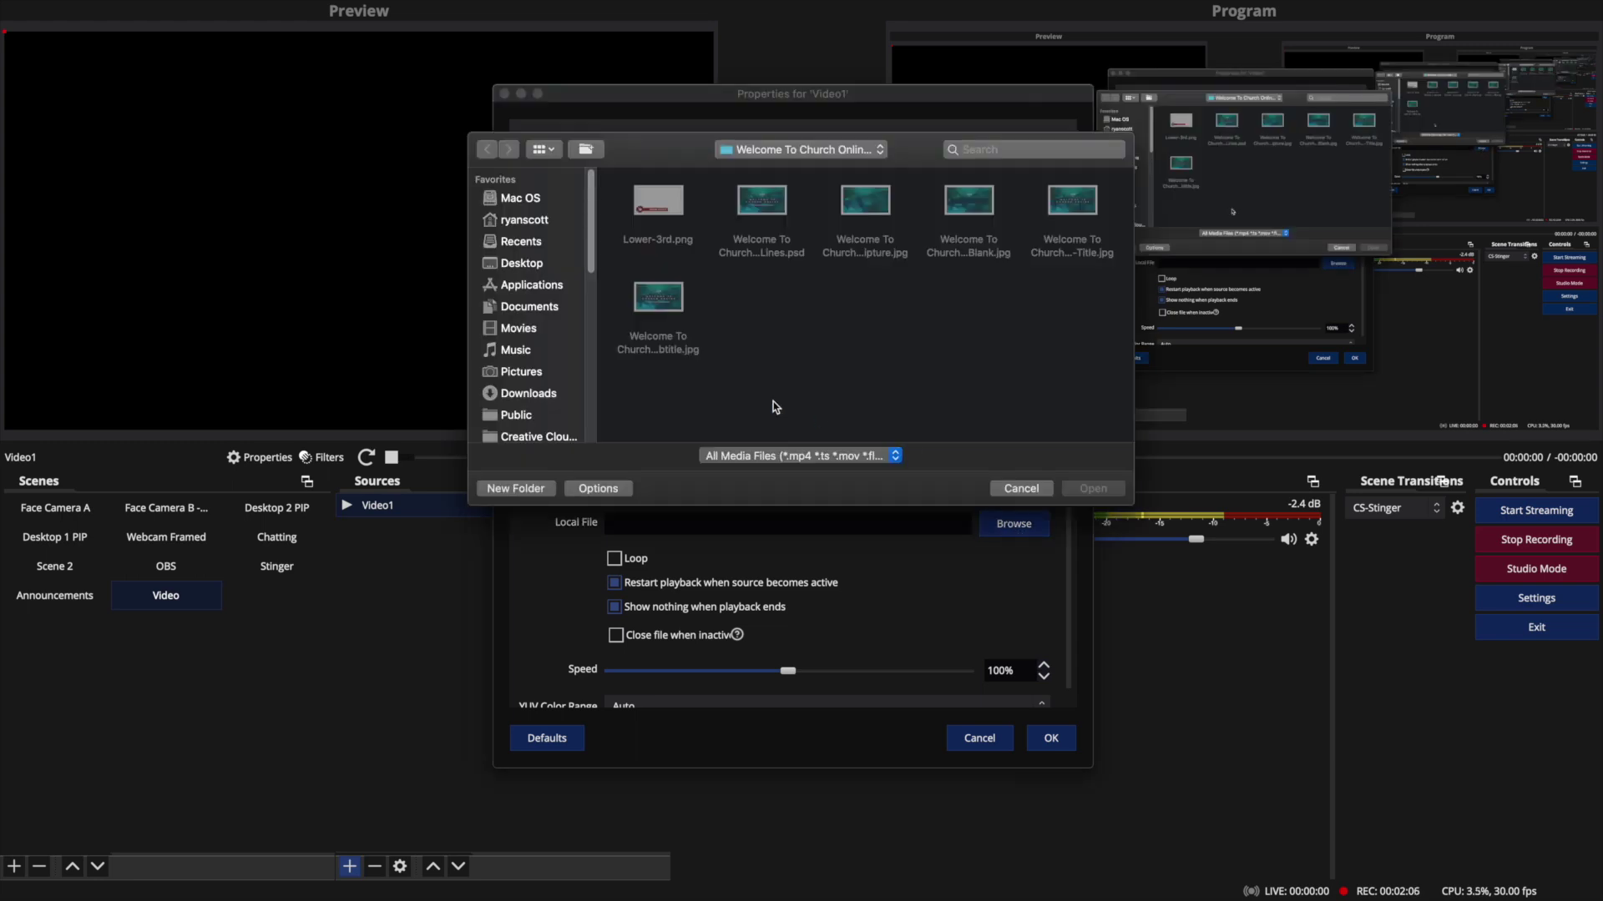
key(Escape)
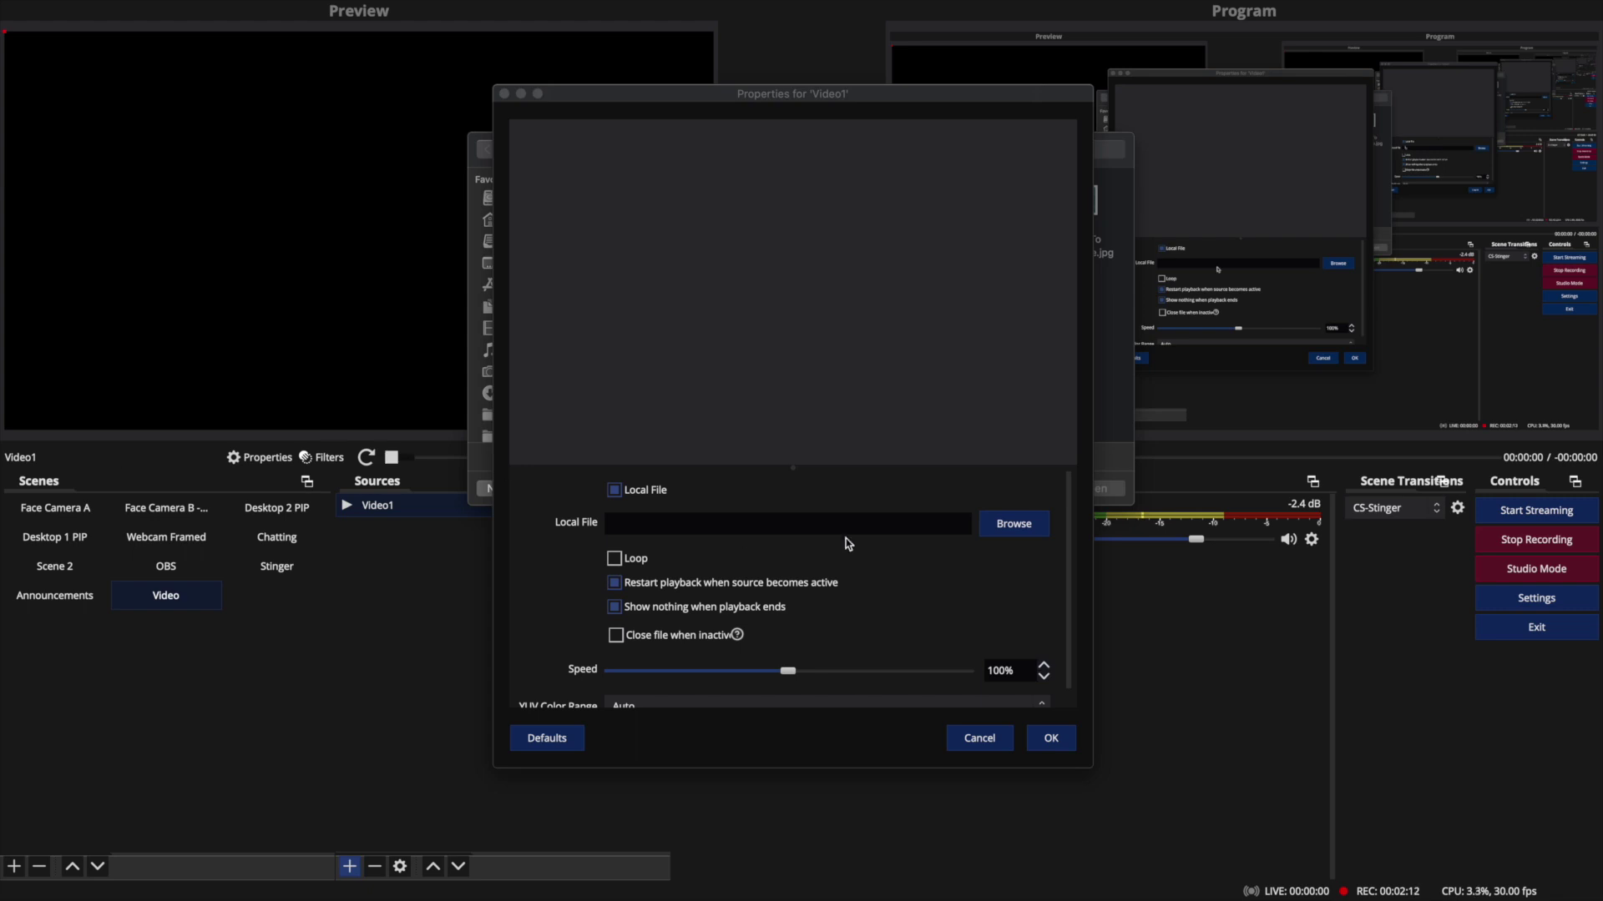
click(1013, 524)
scroll(510, 409, down, 2)
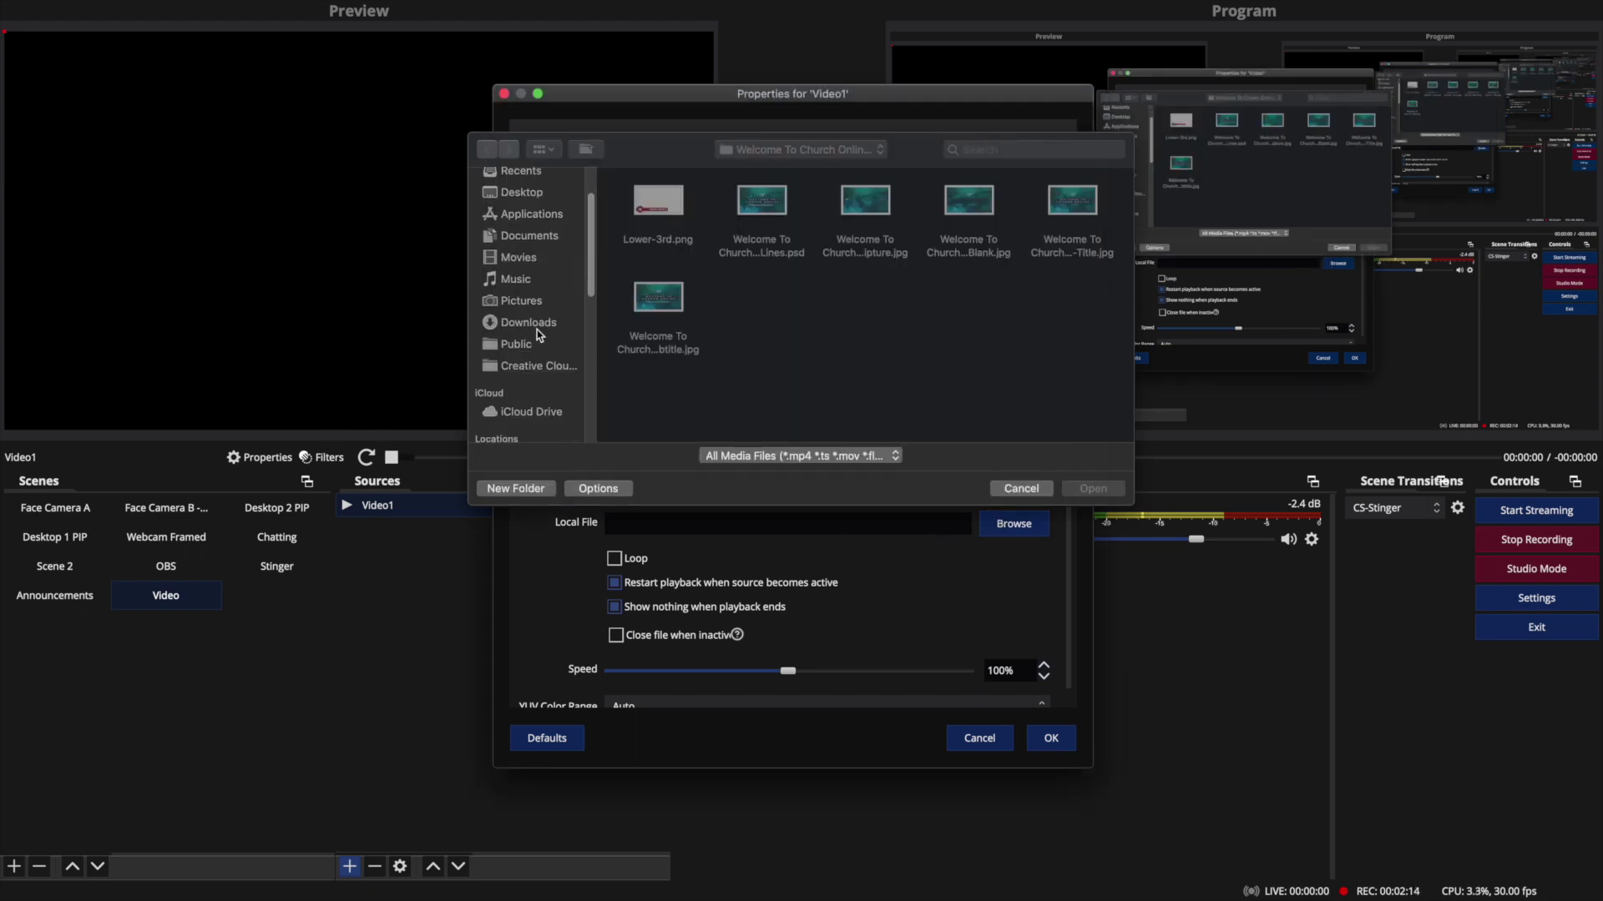
scroll(538, 329, down, 4)
click(561, 323)
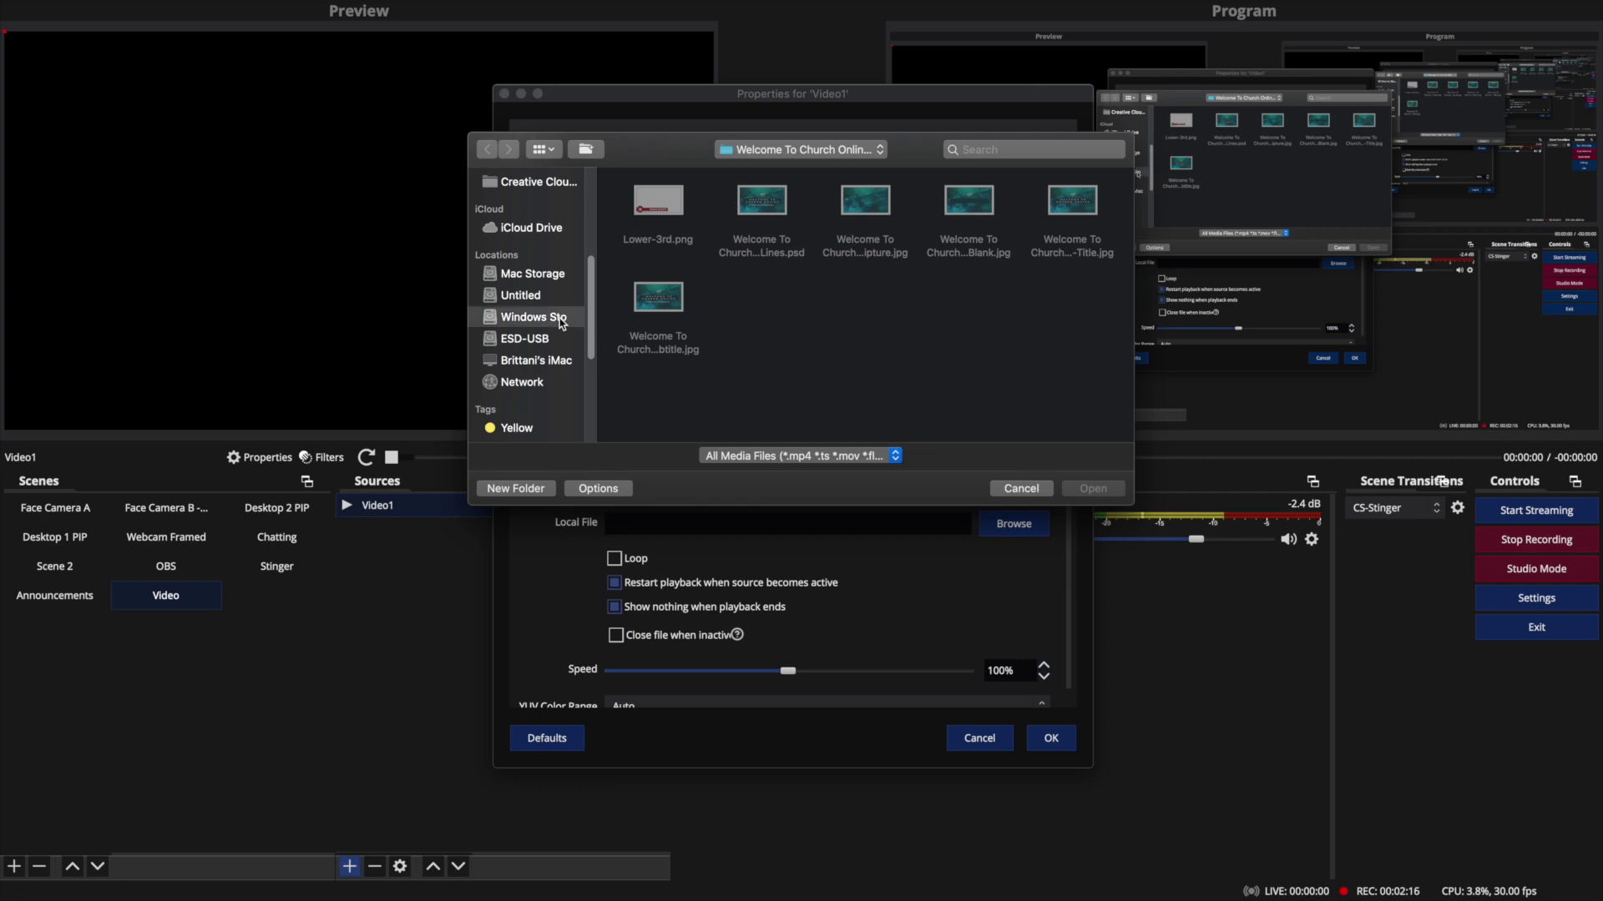
click(684, 212)
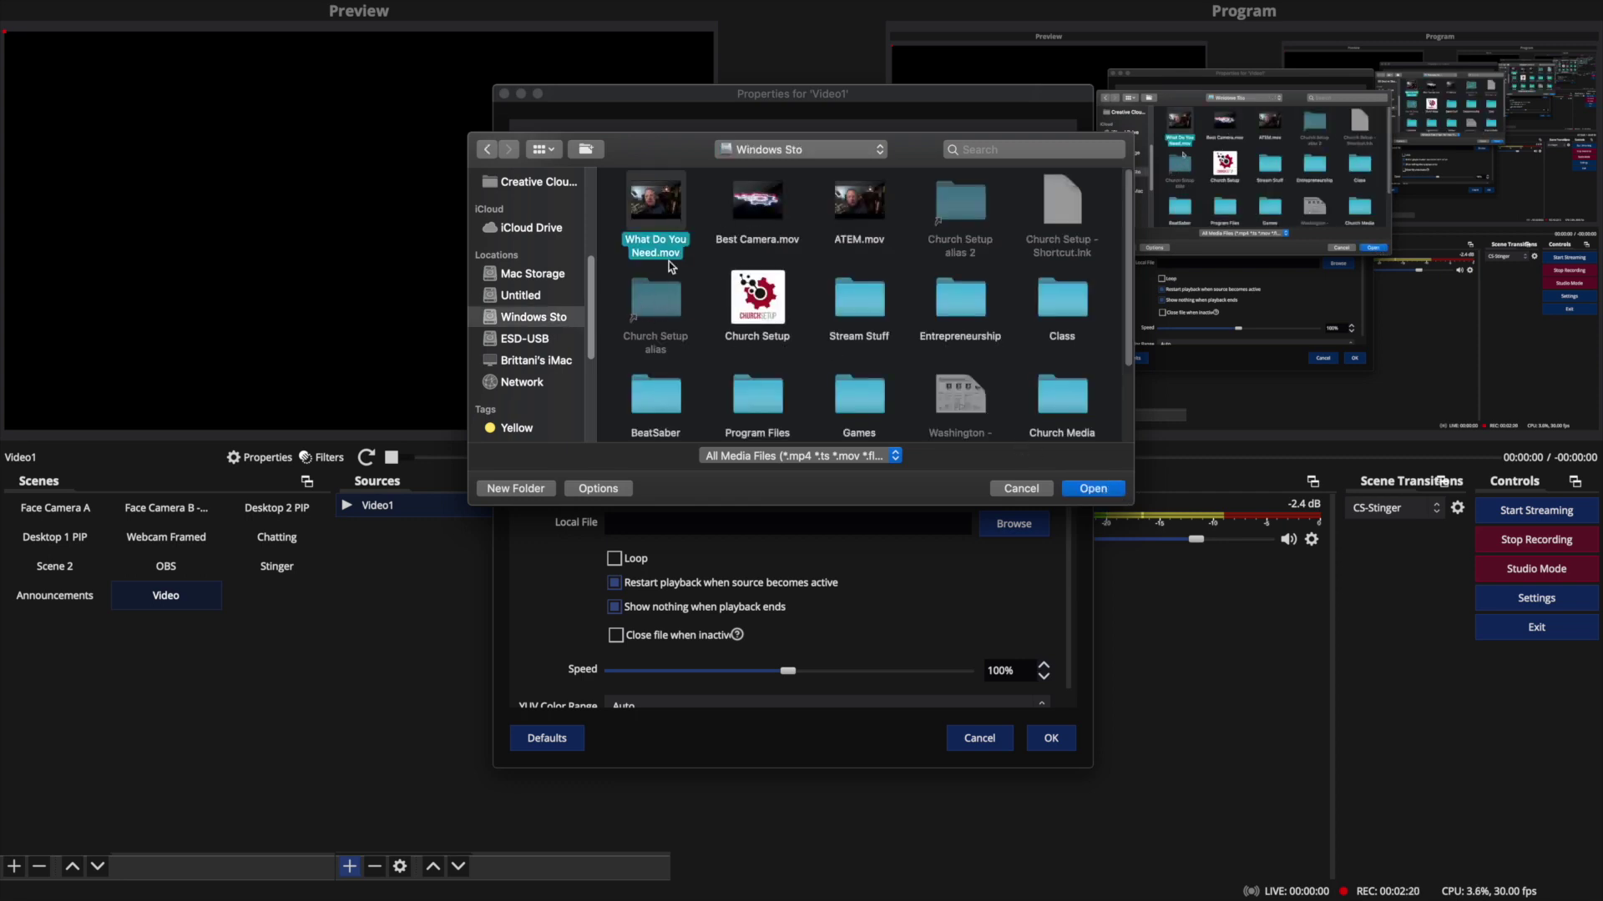
click(1093, 490)
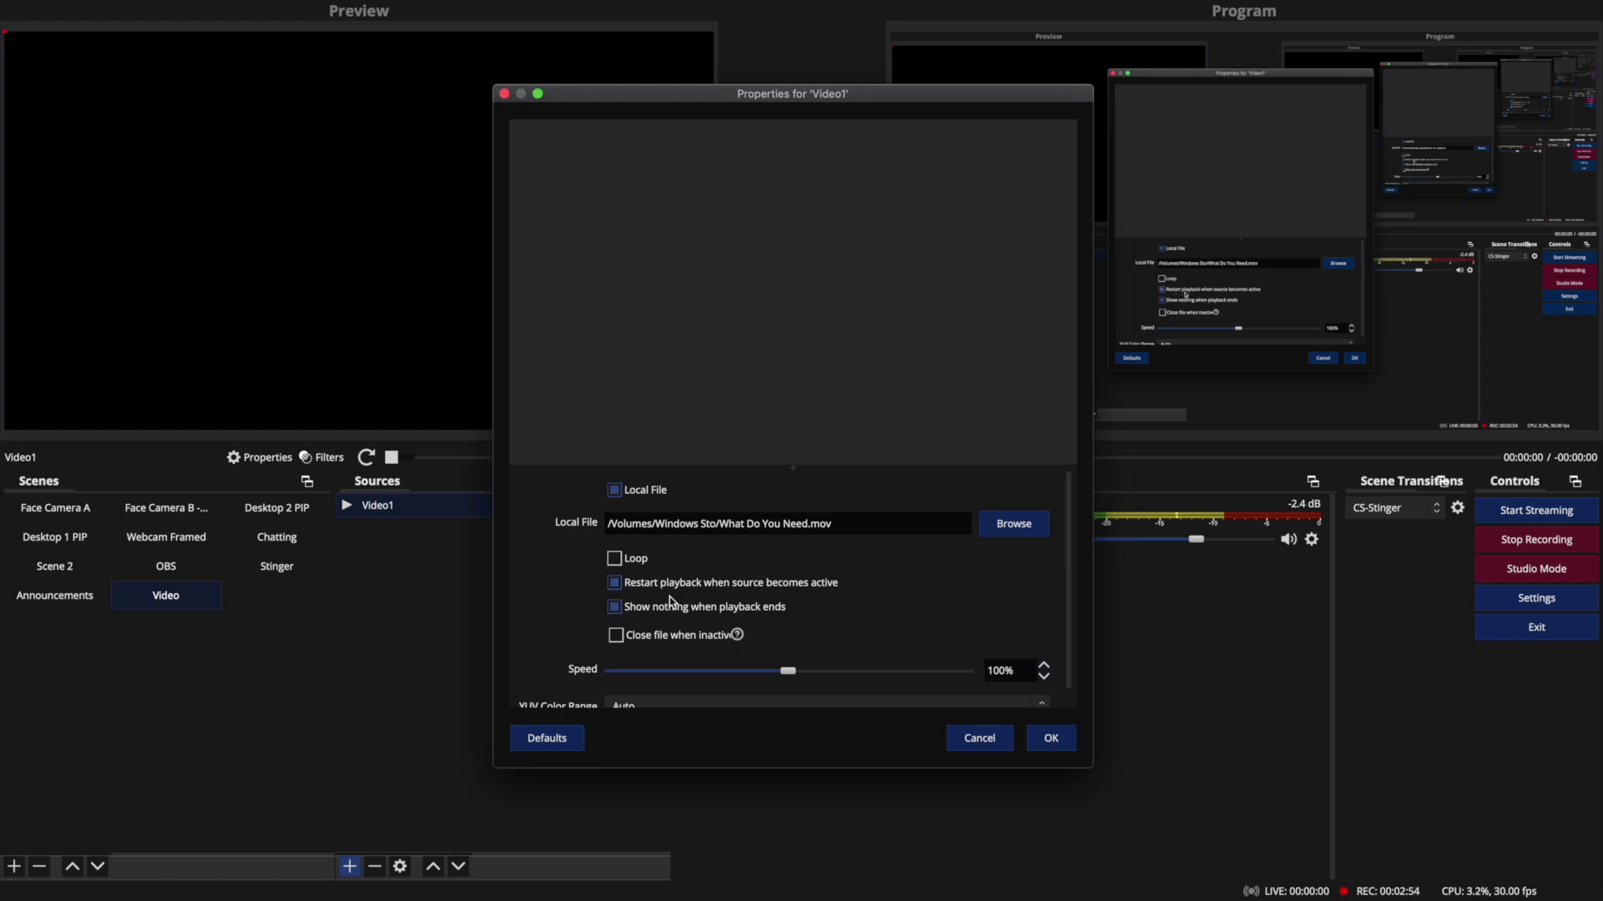
click(616, 609)
scroll(683, 609, down, 1)
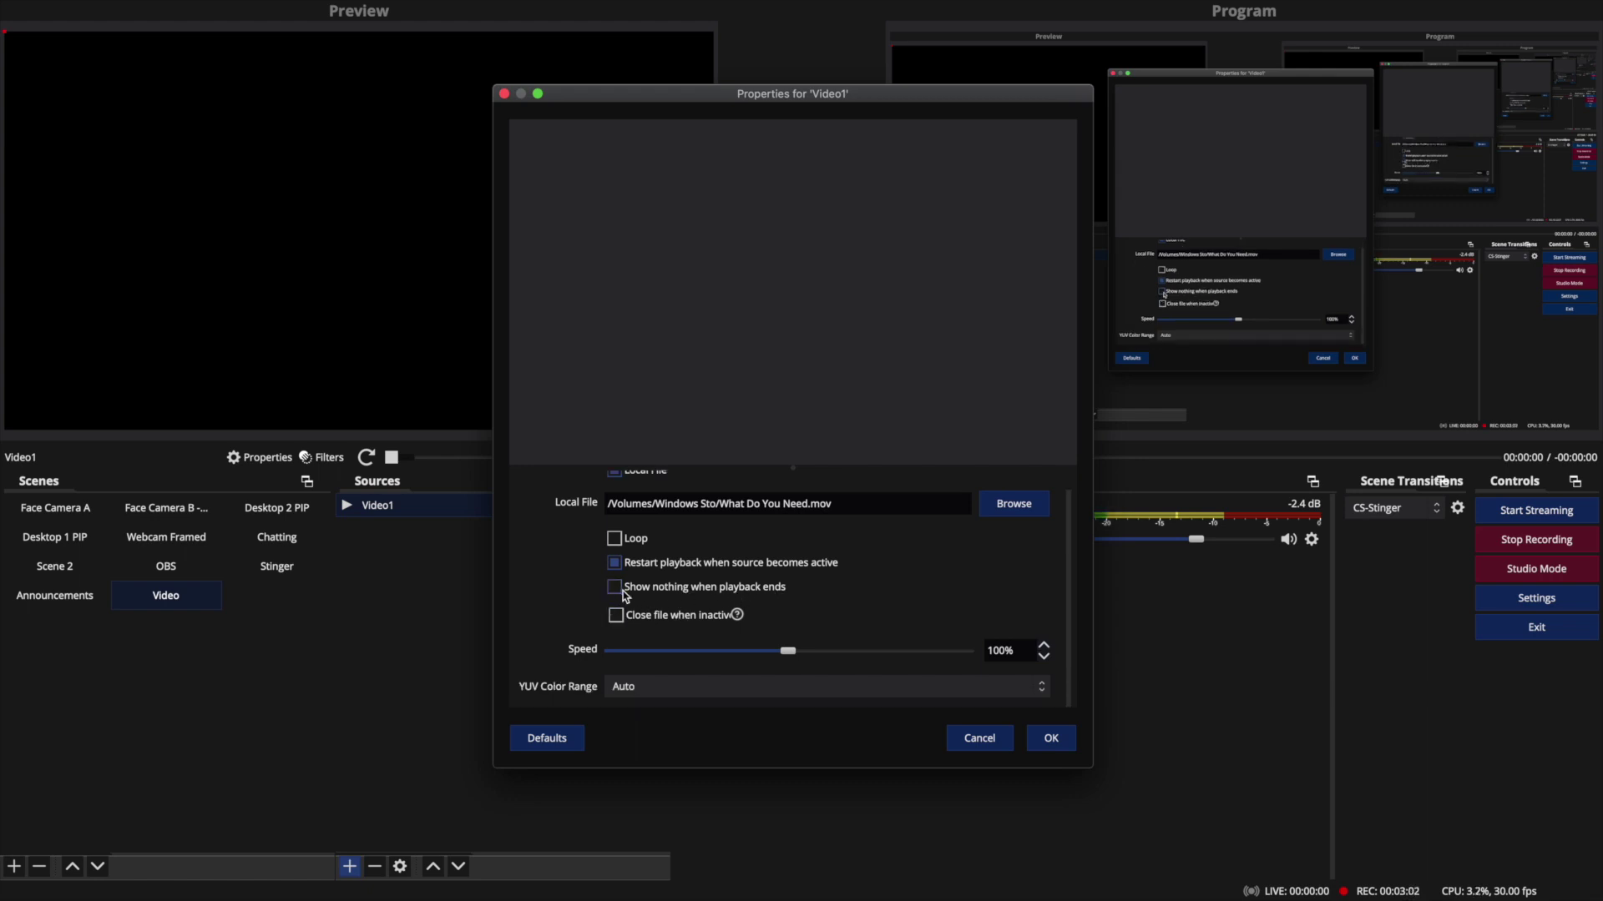
click(1051, 739)
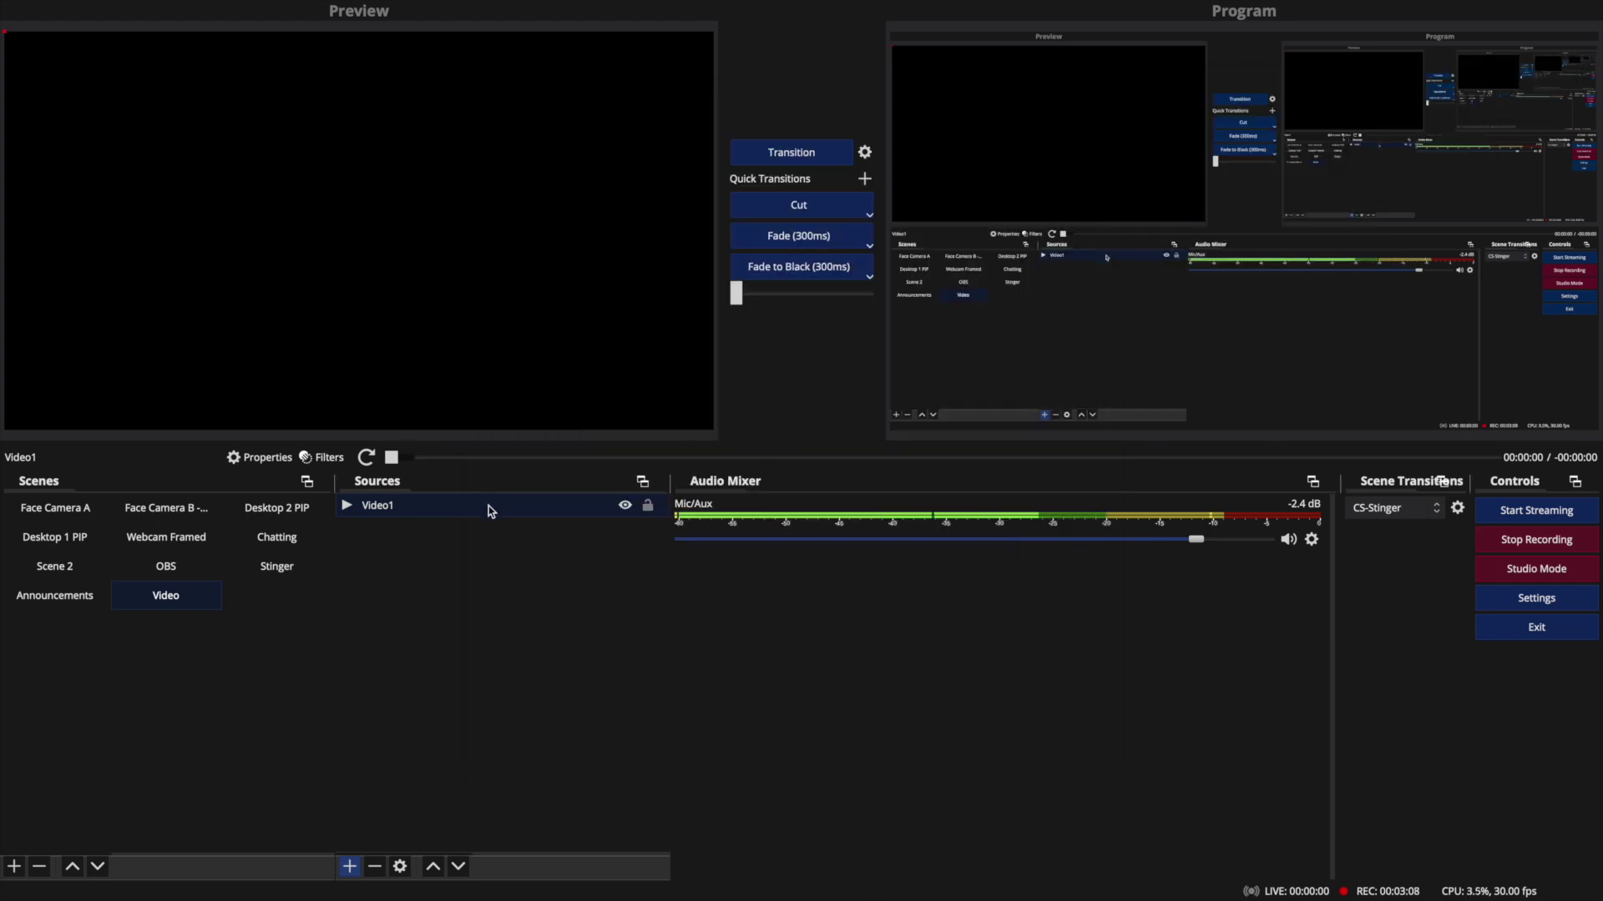
Select Video1 and transition the Video scene to Program
click(475, 357)
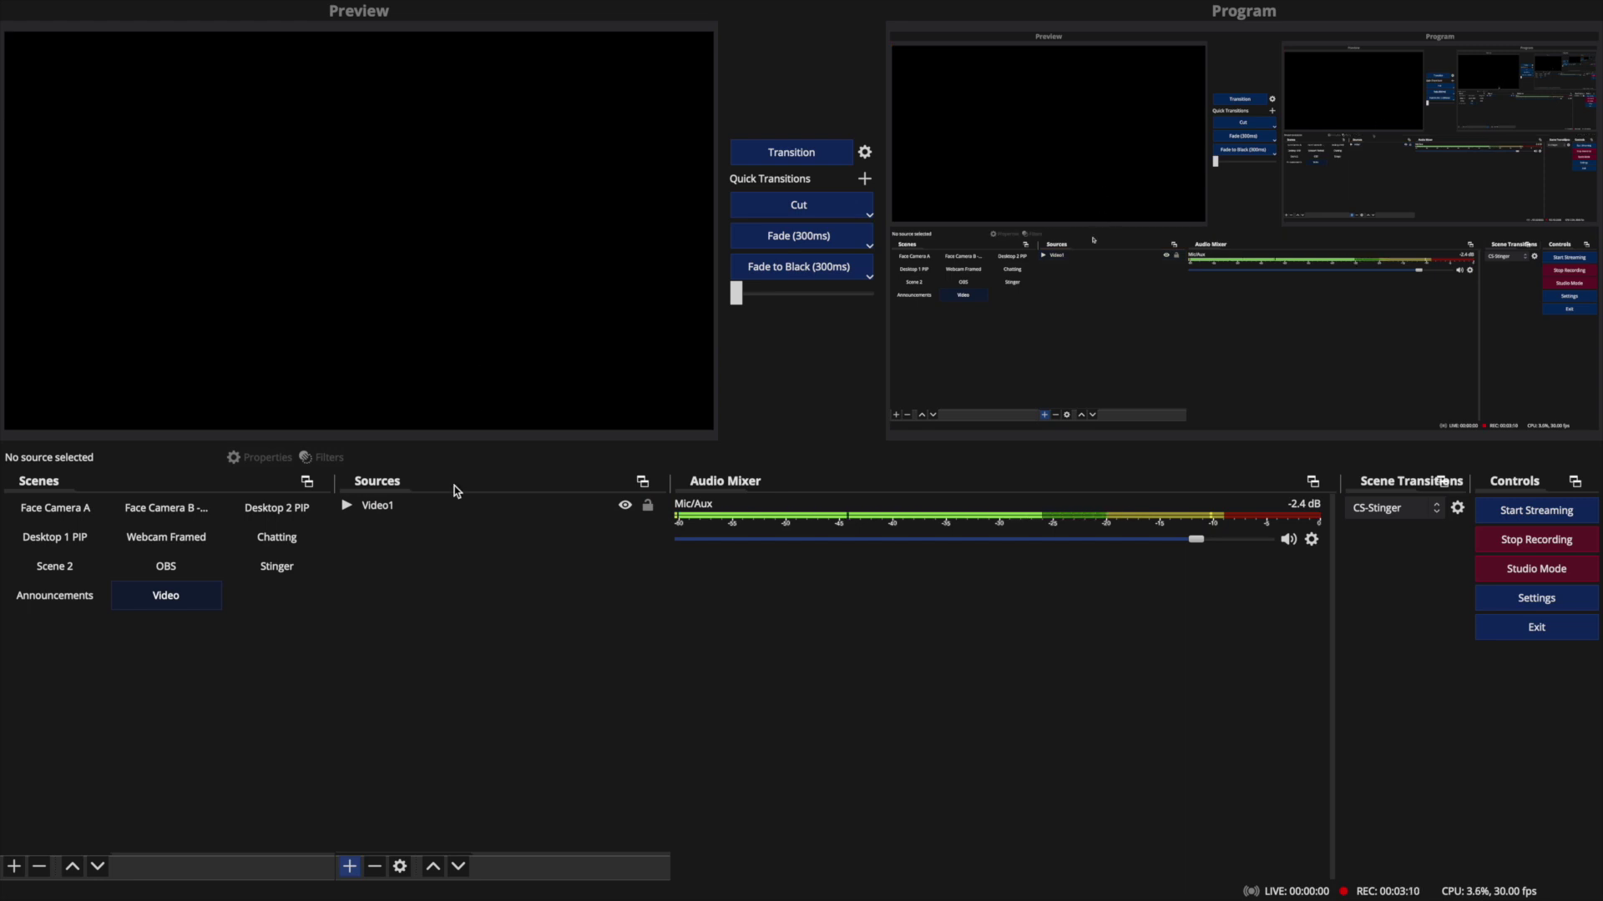
click(478, 510)
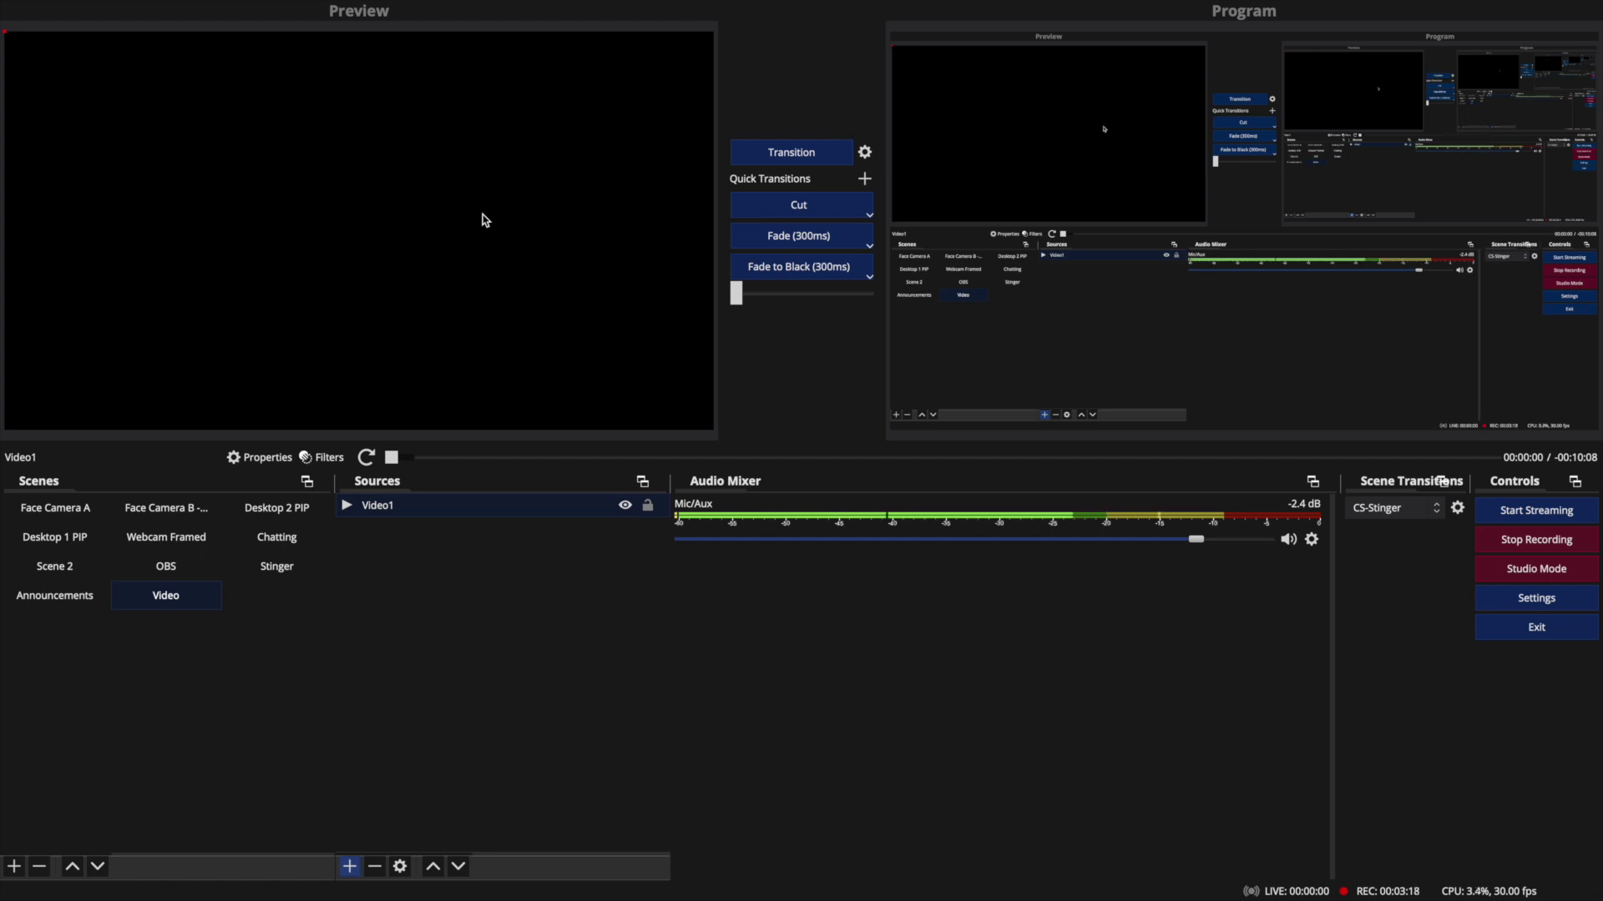
click(819, 153)
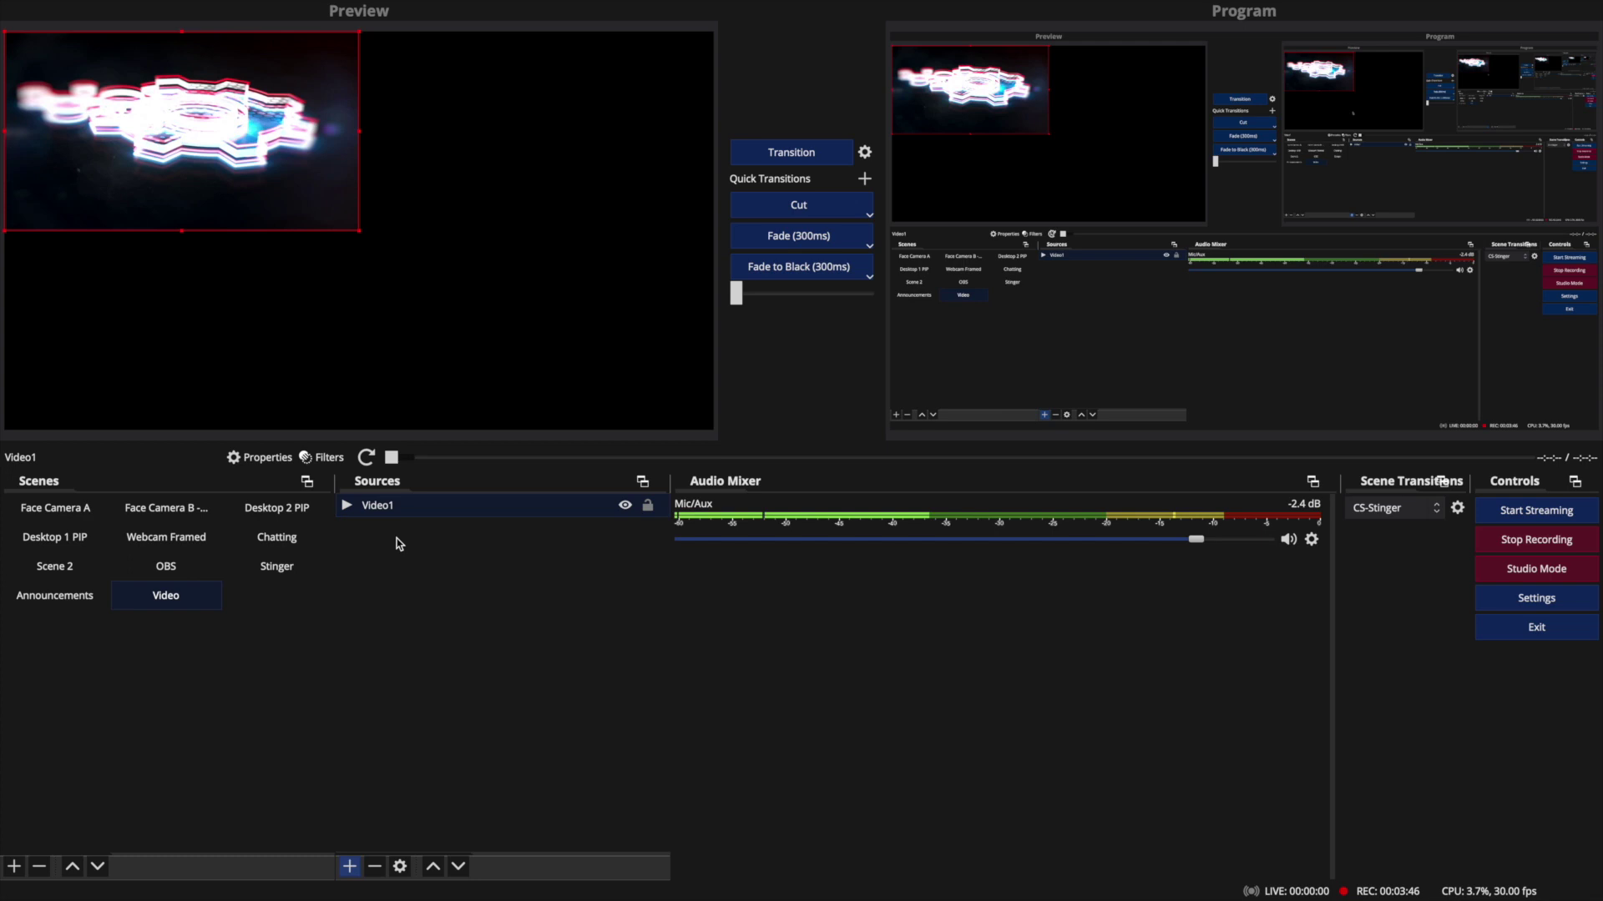
Stretch Video1 from its bottom-right handle until the clip fills the whole canvas
click(400, 866)
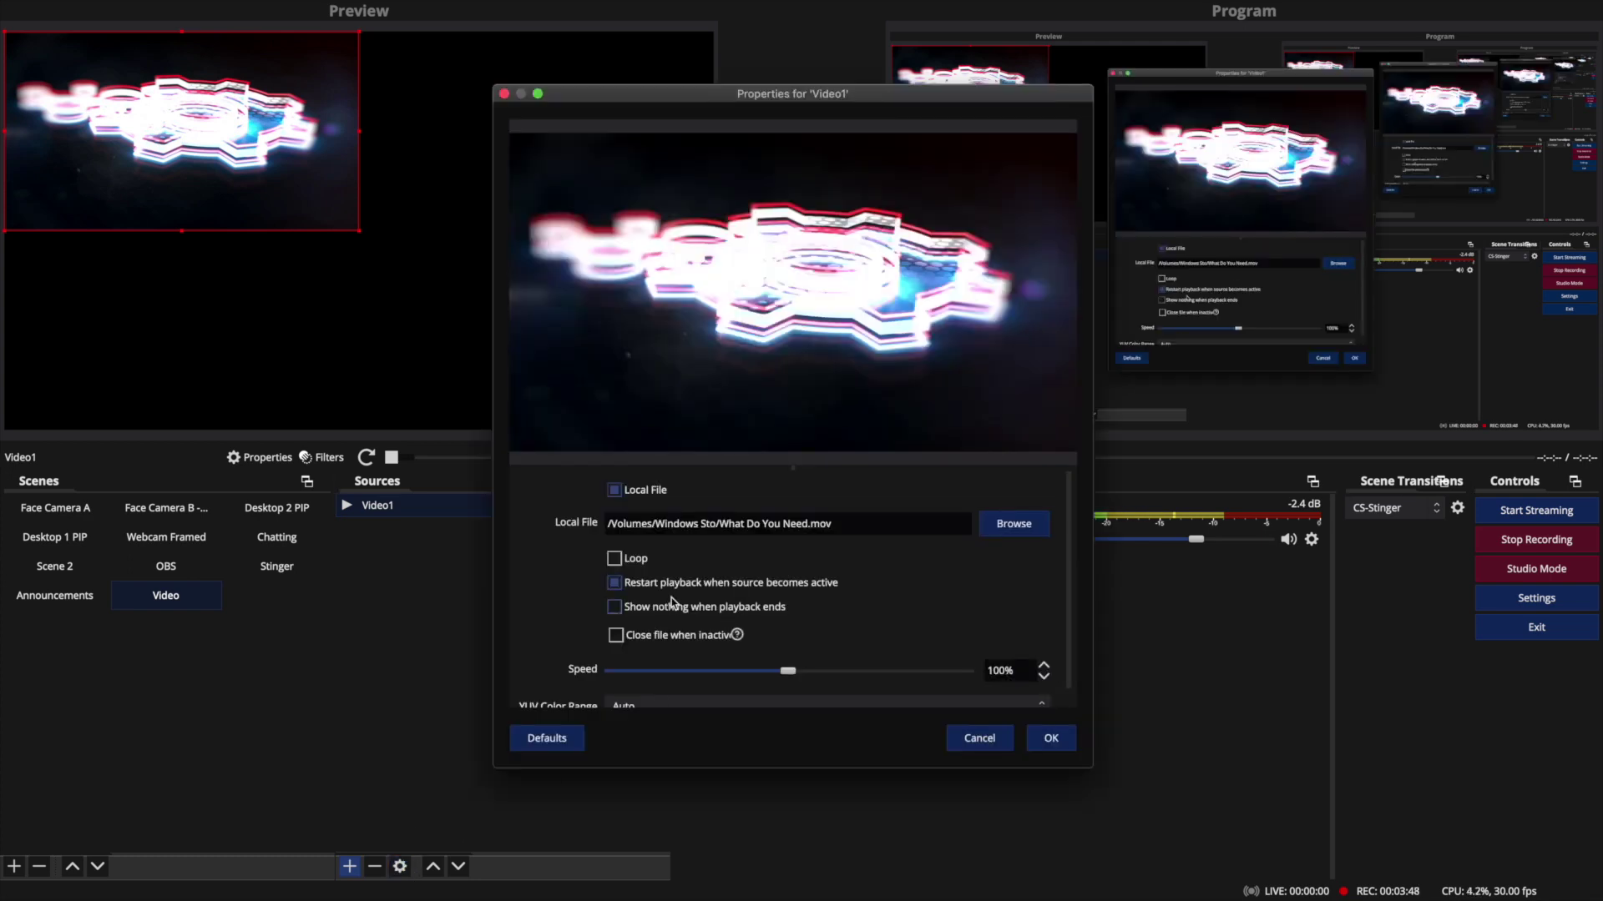
click(979, 738)
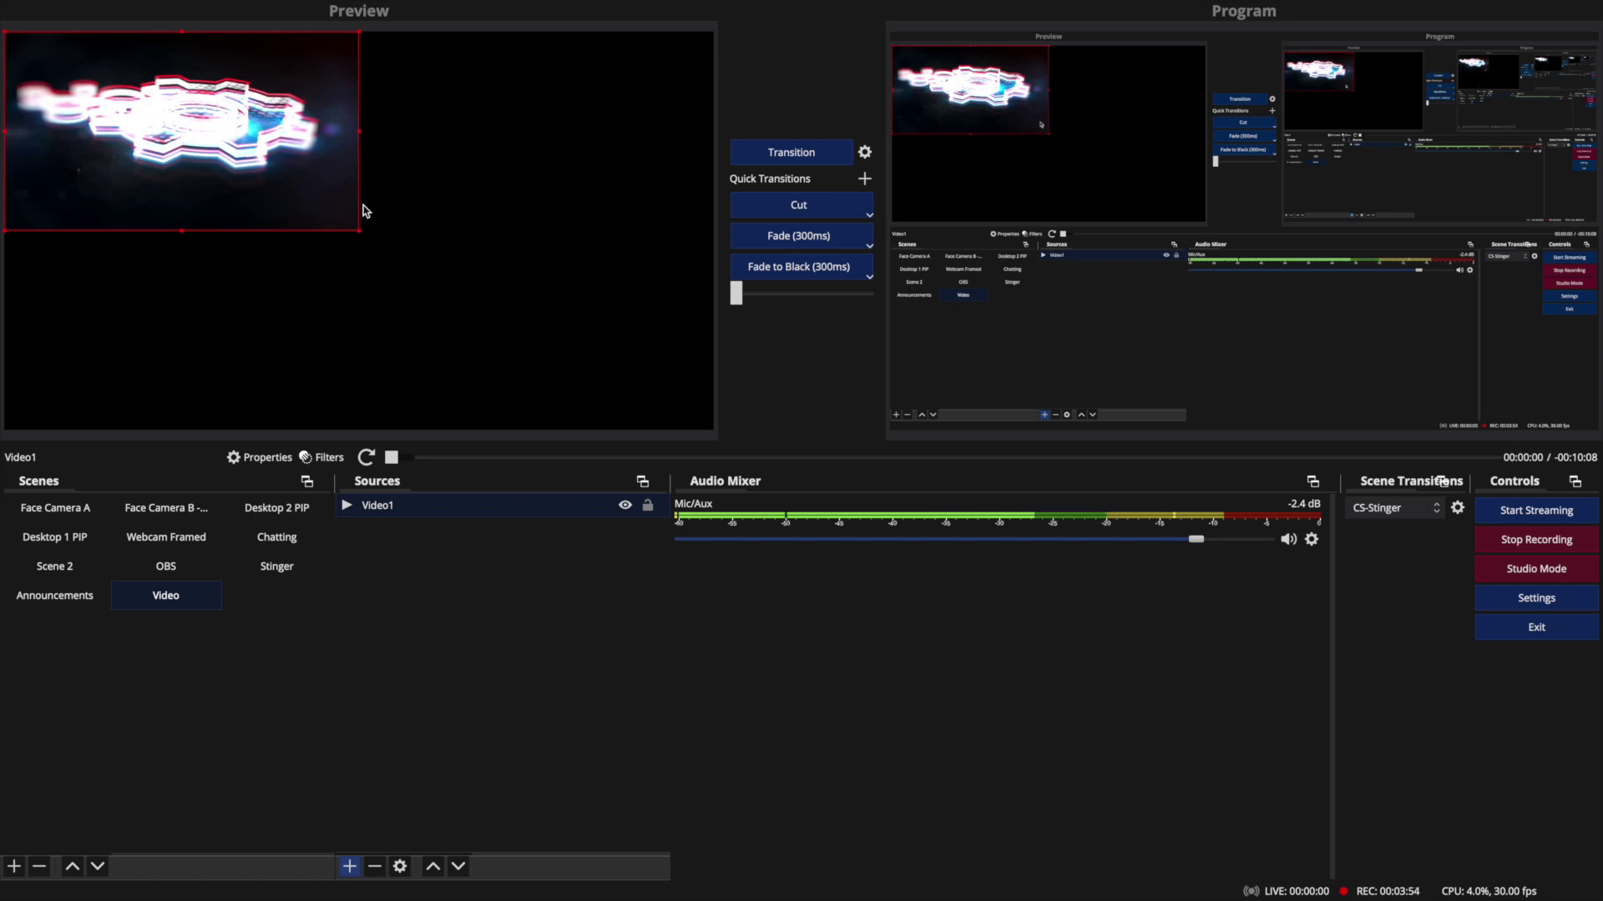
drag(359, 232, 665, 431)
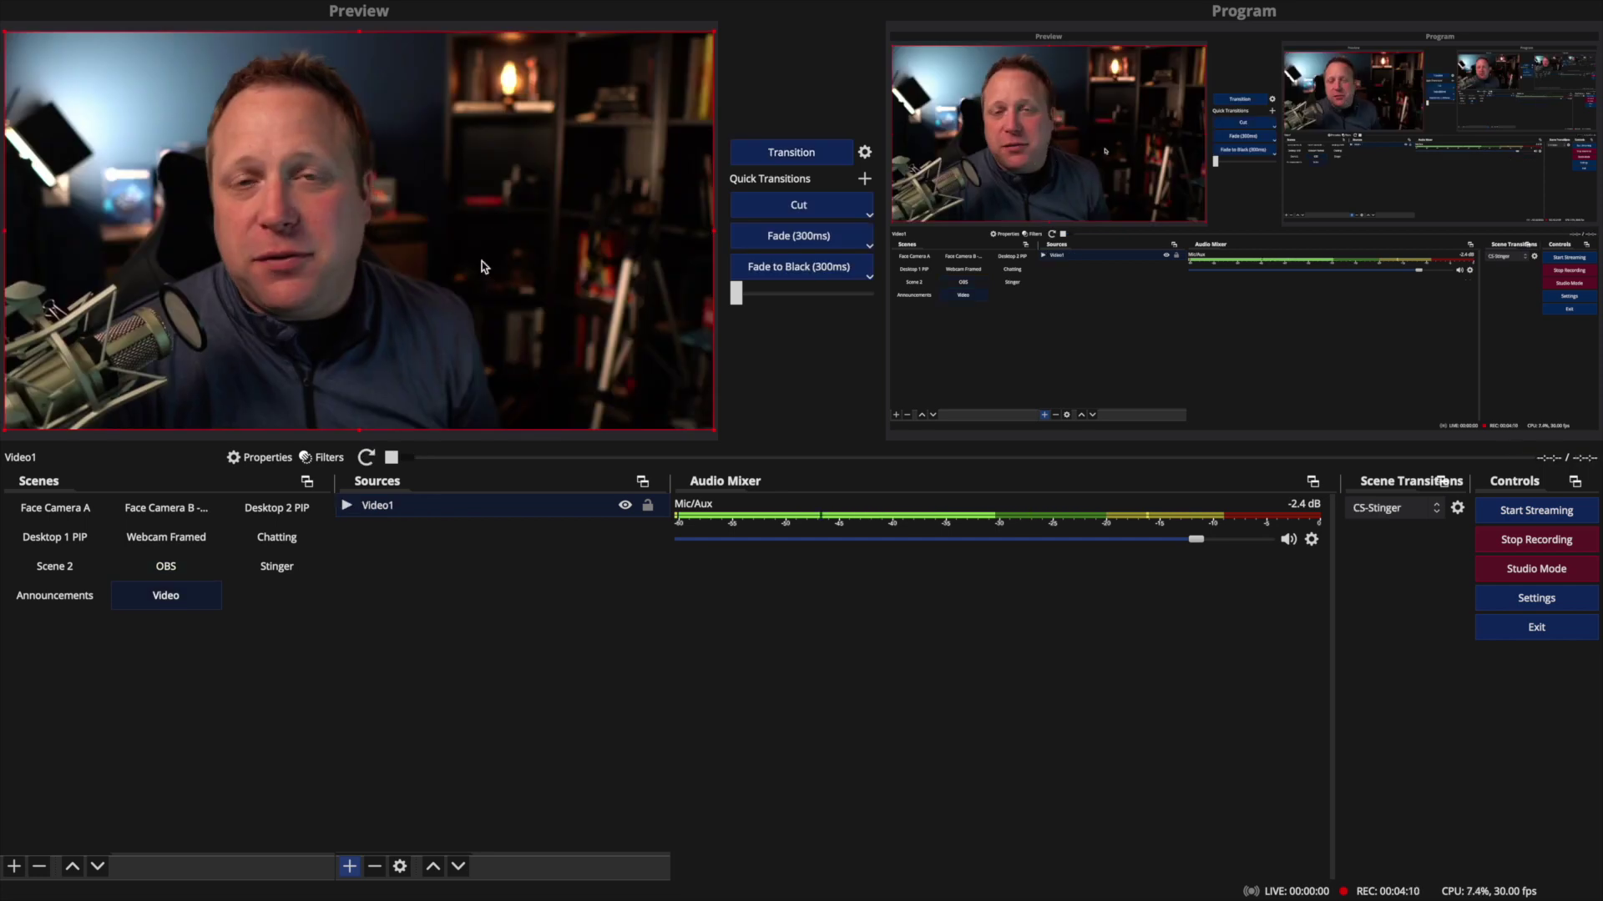
click(46, 506)
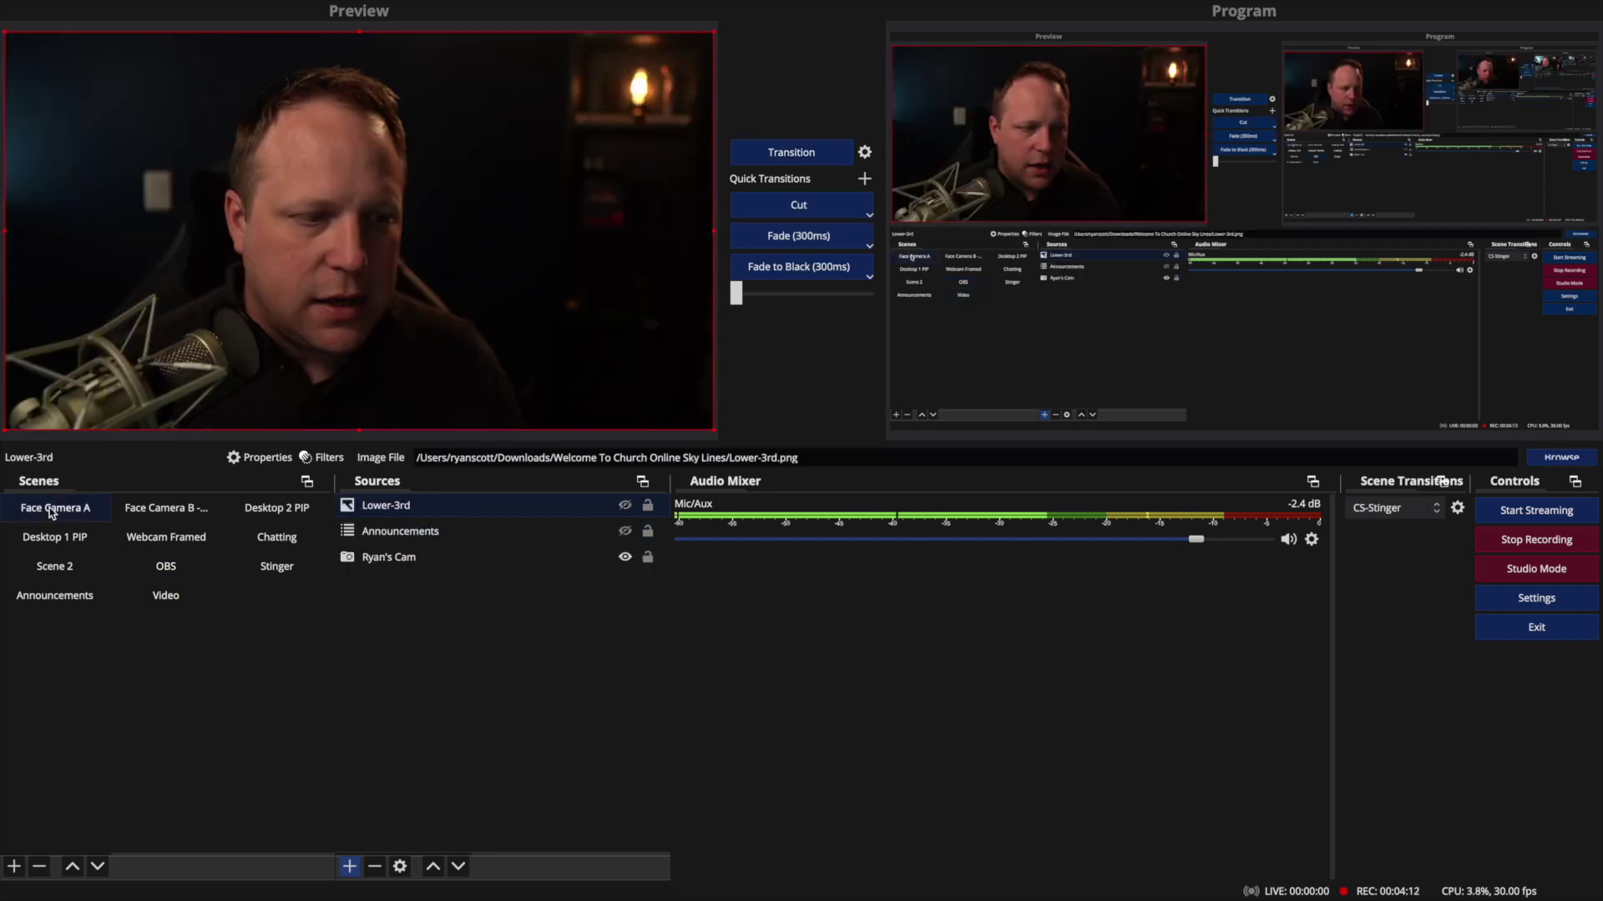
click(159, 598)
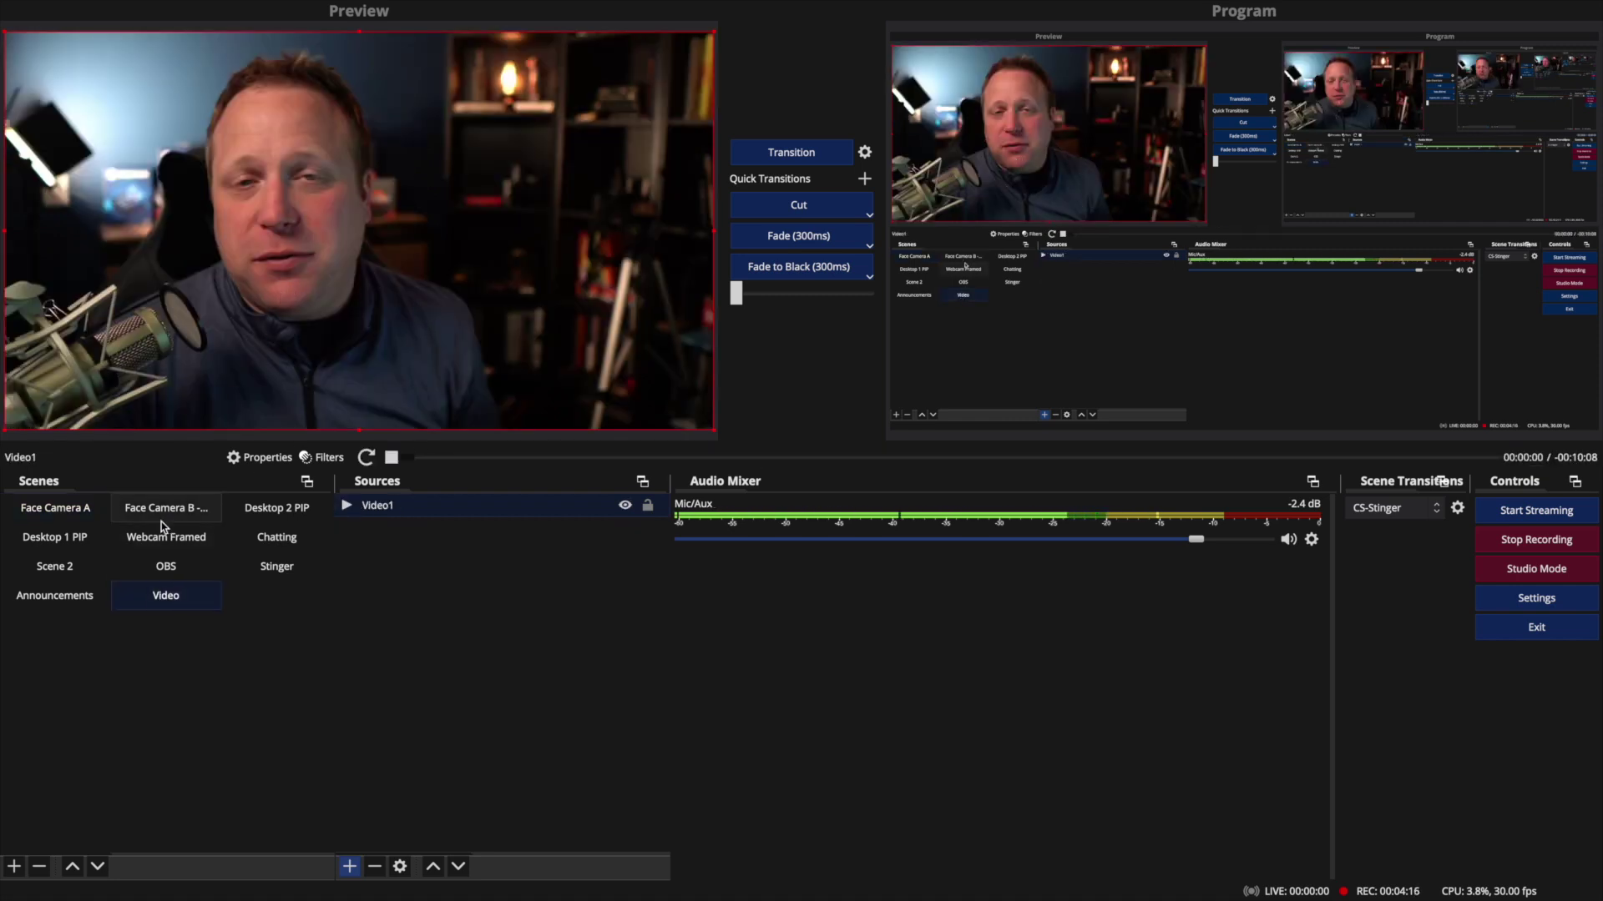
click(56, 505)
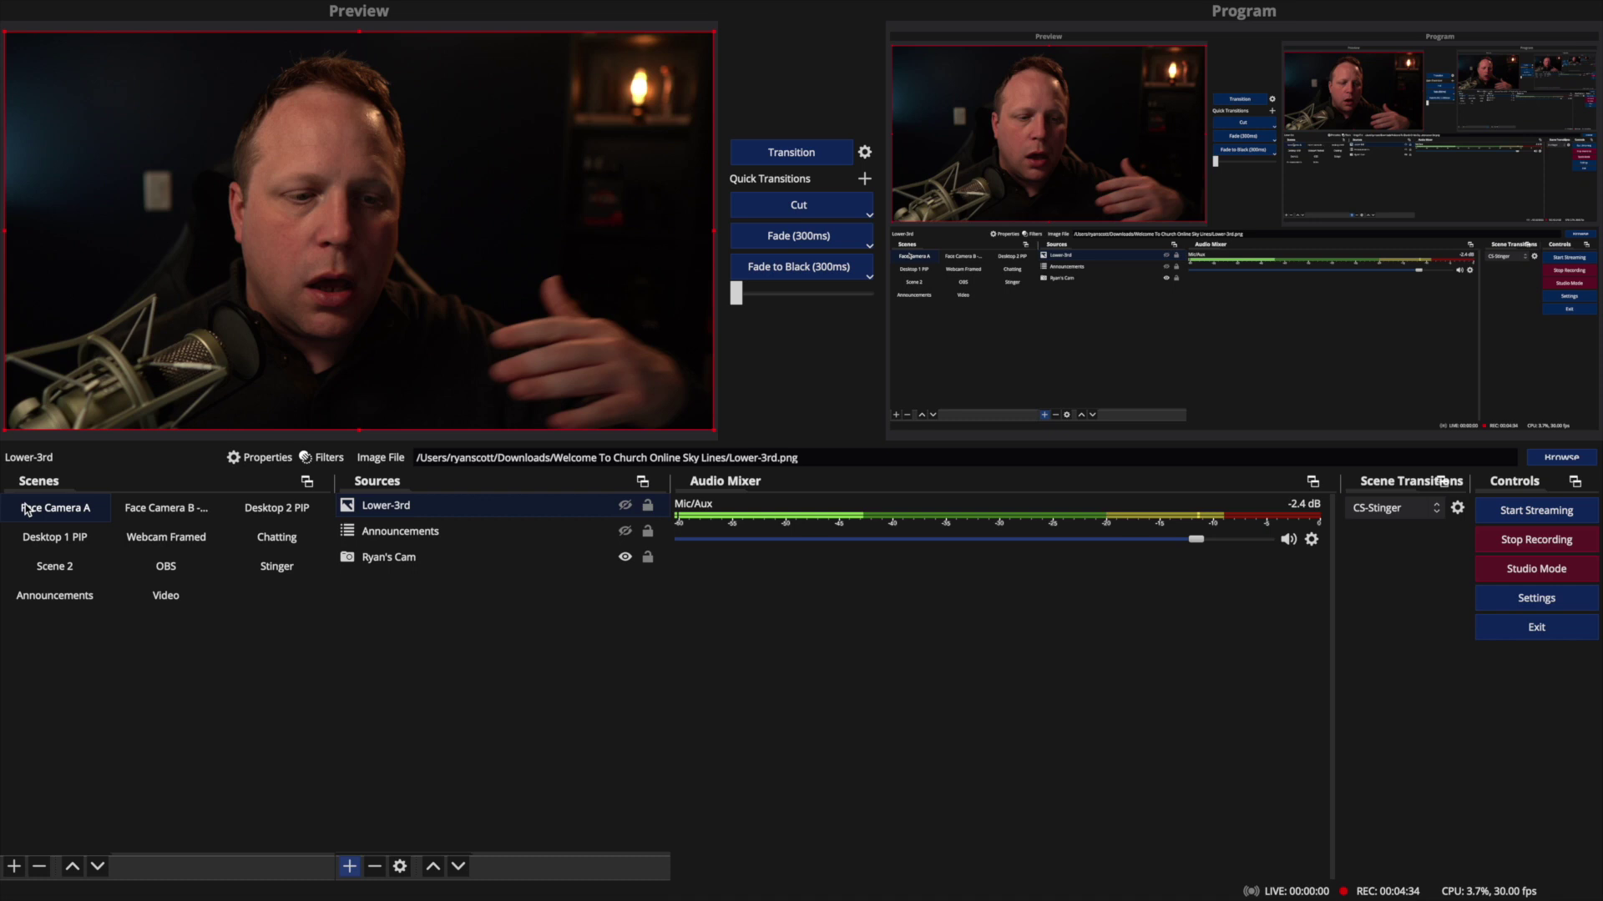
click(625, 506)
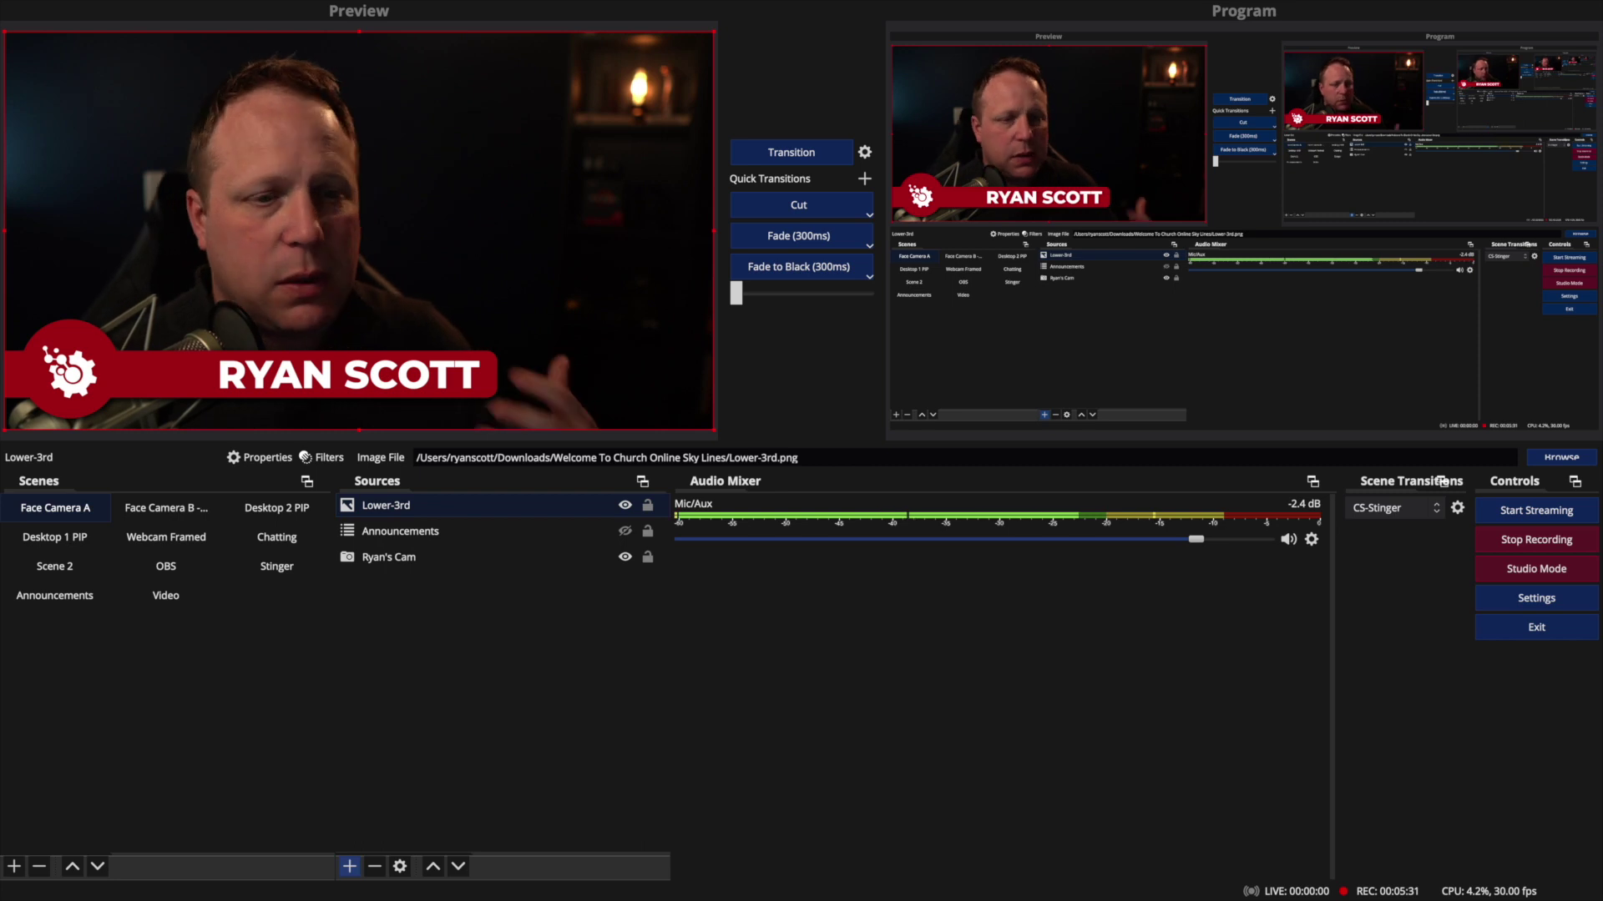
click(625, 506)
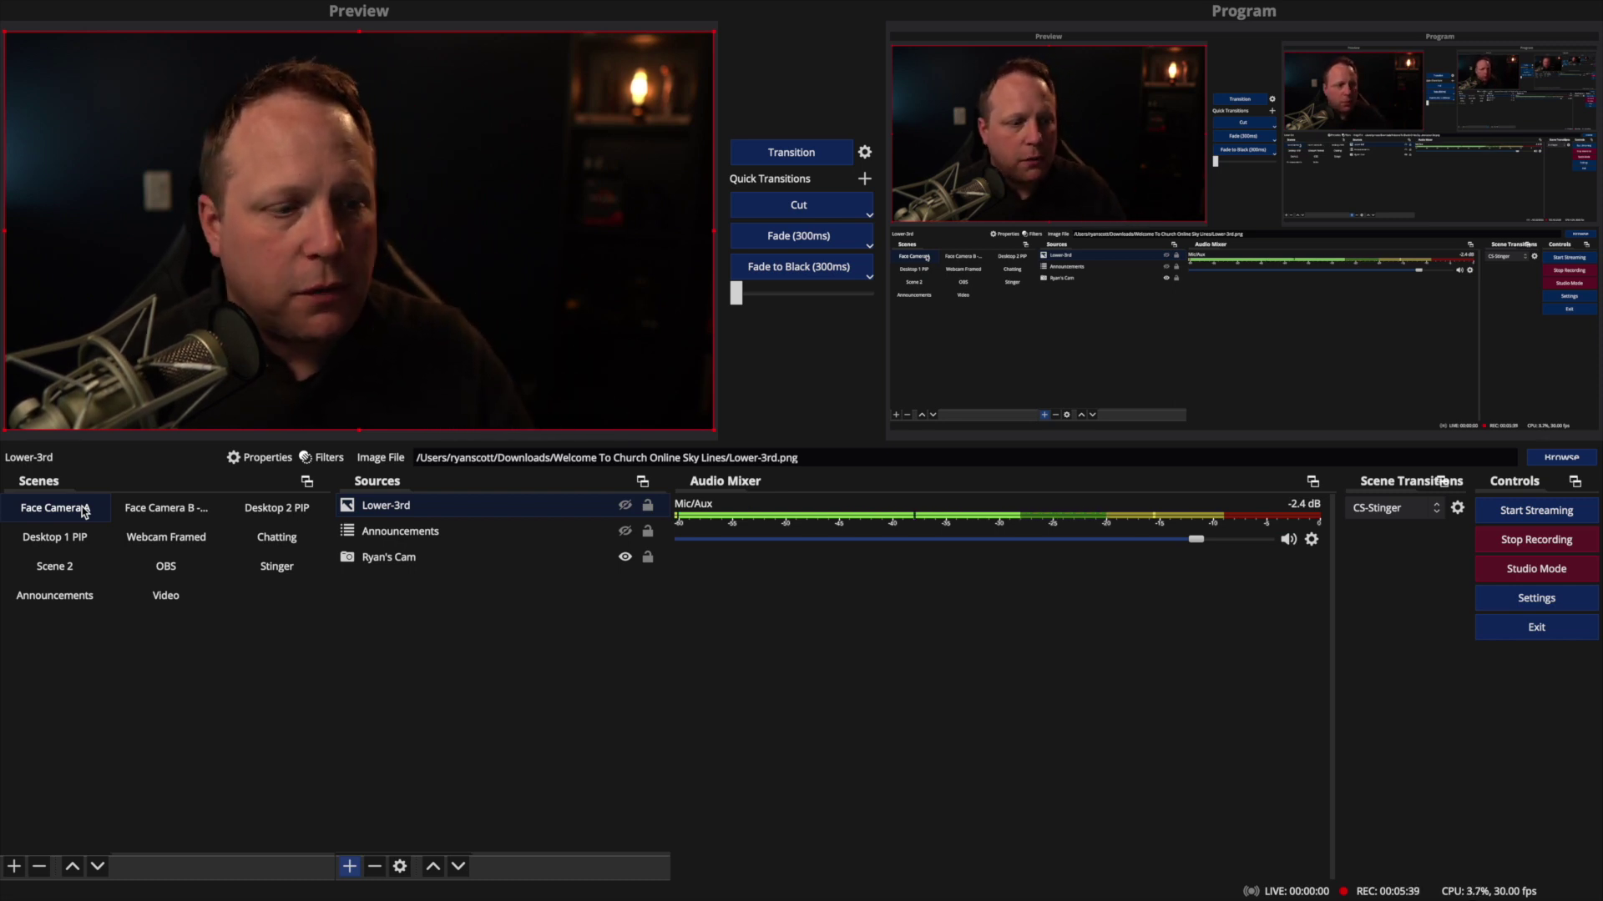
Add a new media source named Facebook-Promo
click(350, 868)
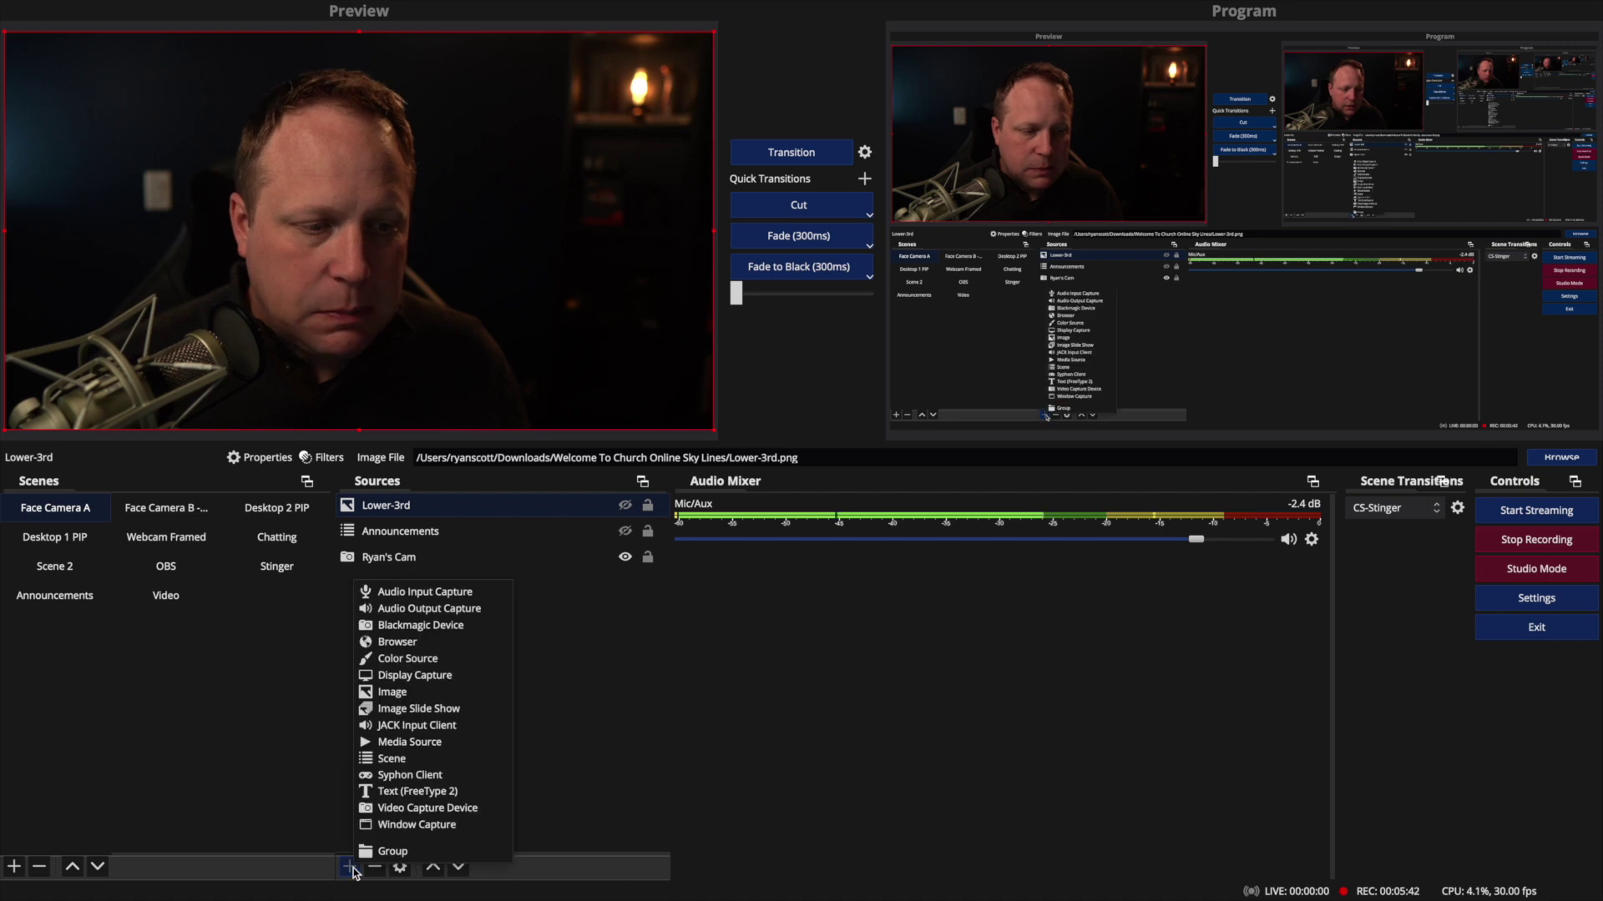
click(413, 742)
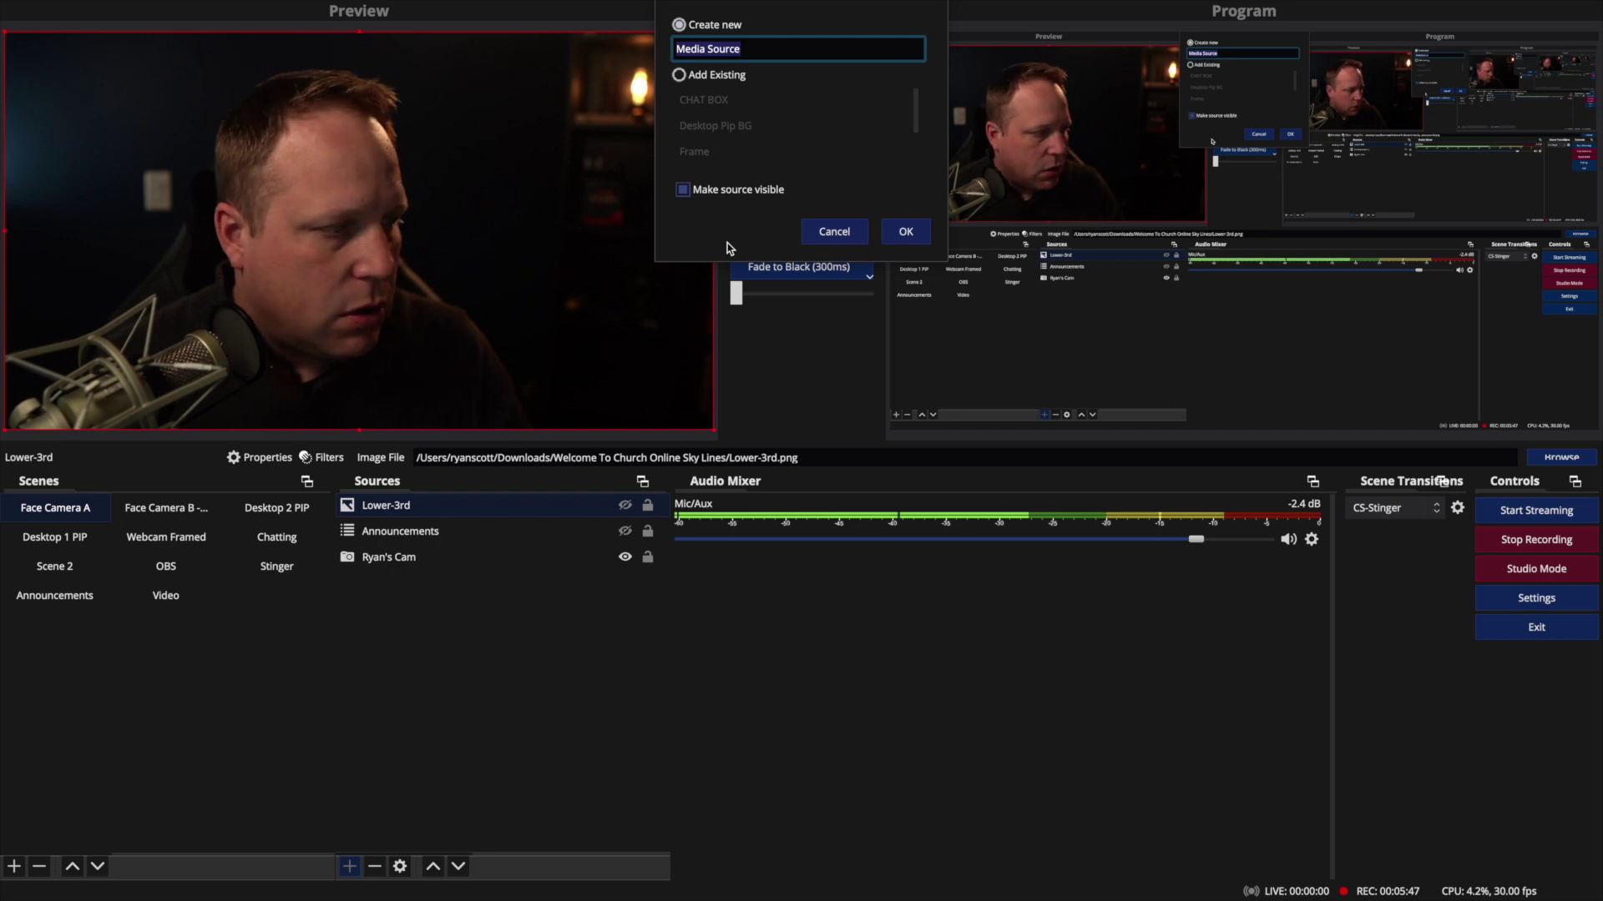
text(Facebook-)
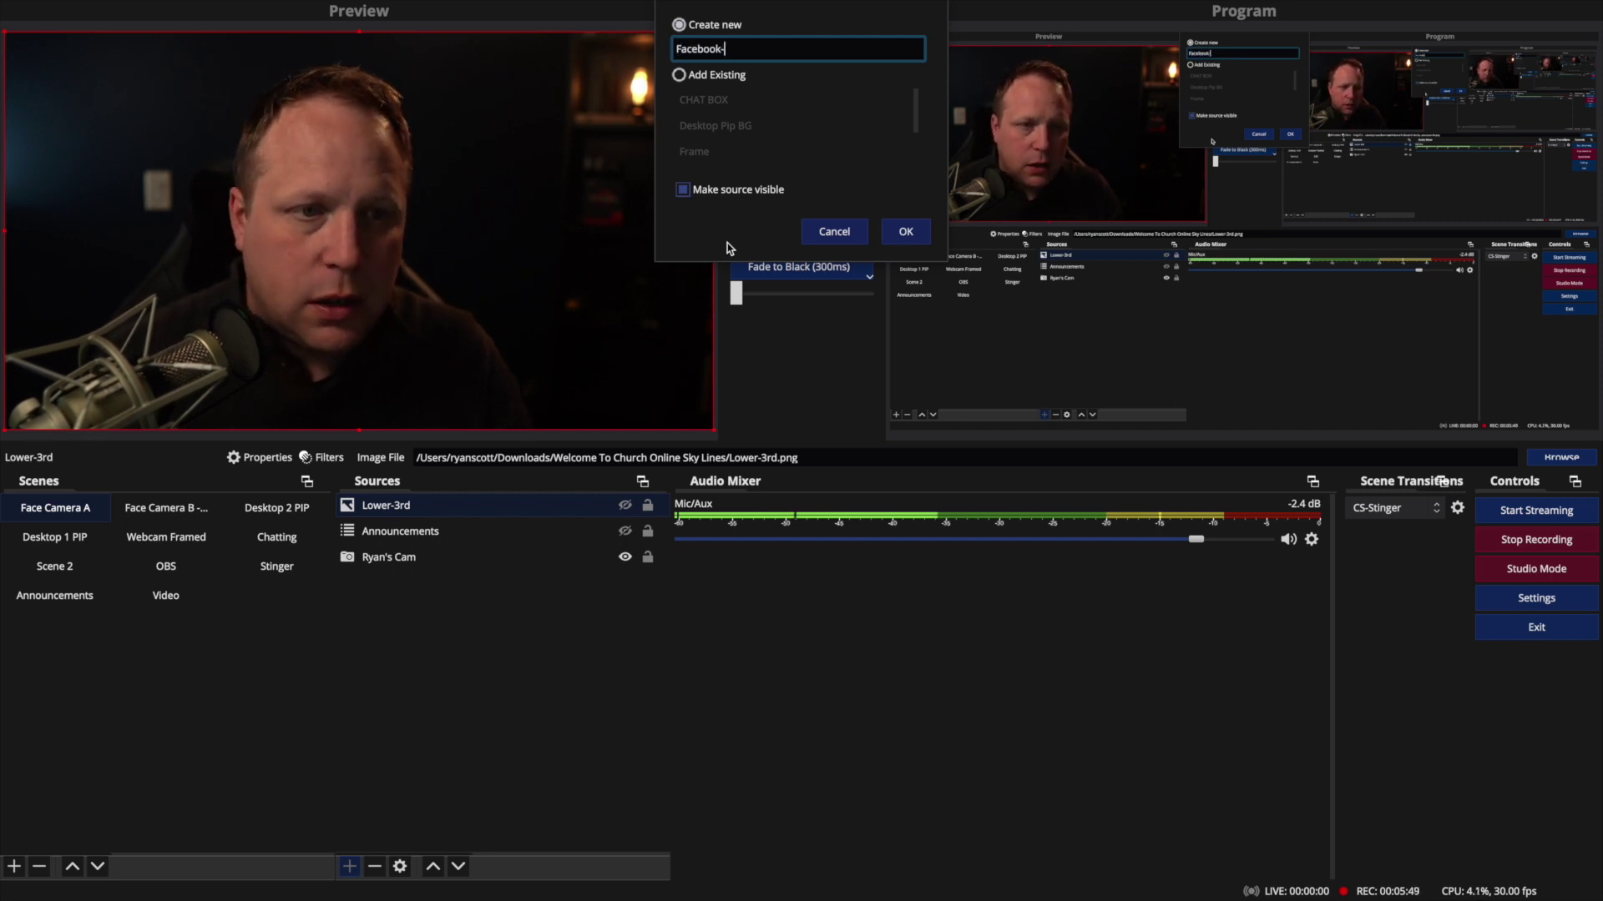
text(Promo)
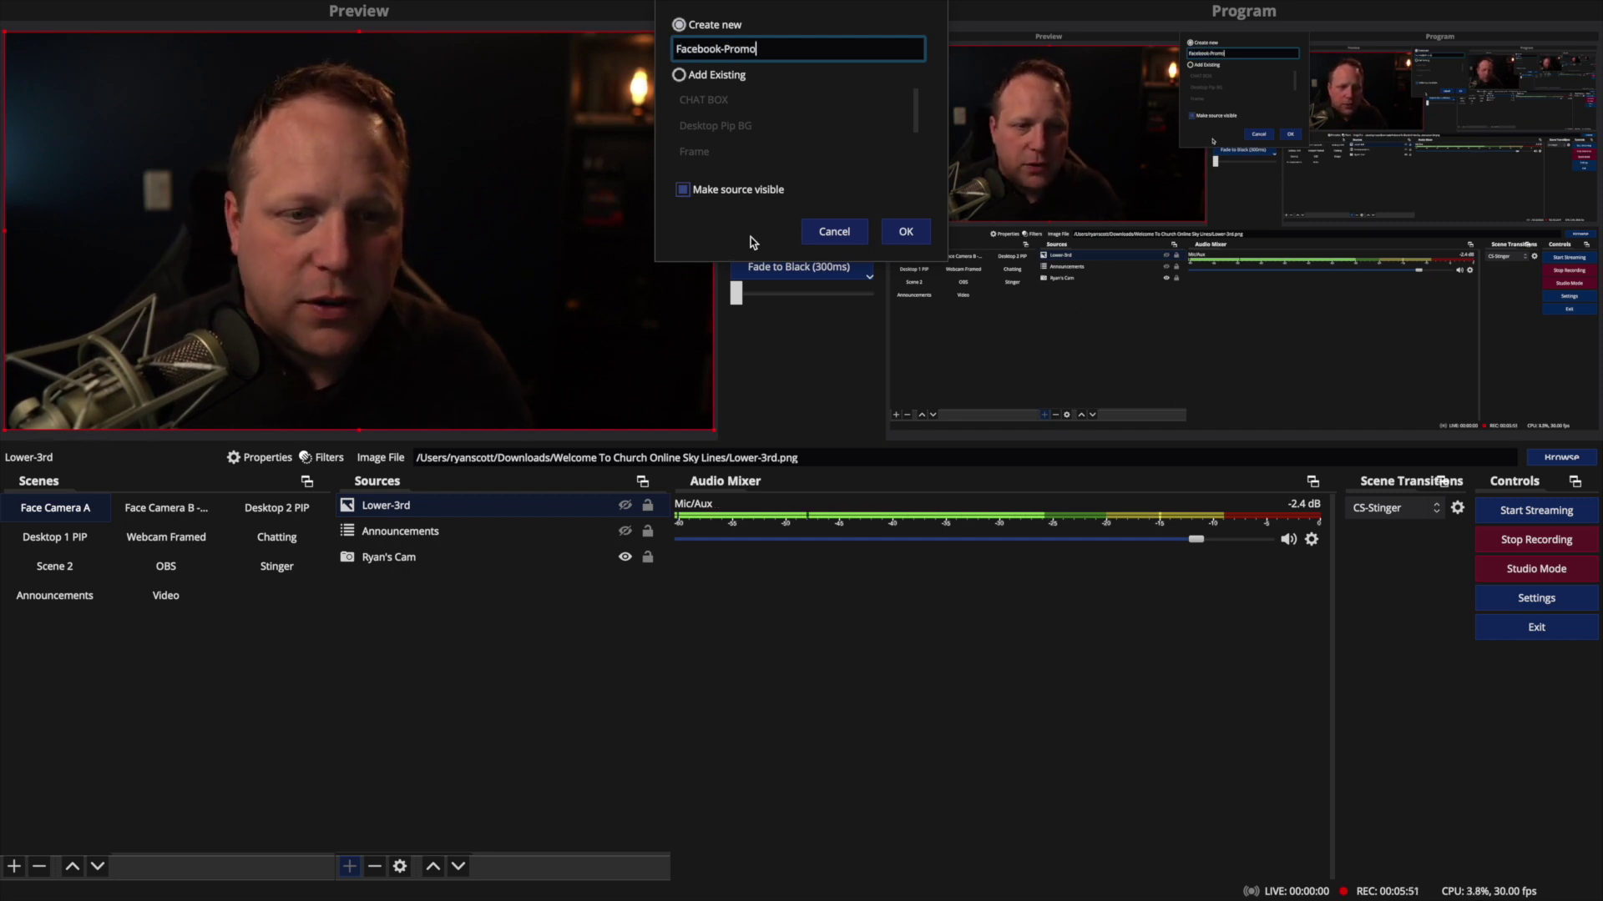
click(905, 231)
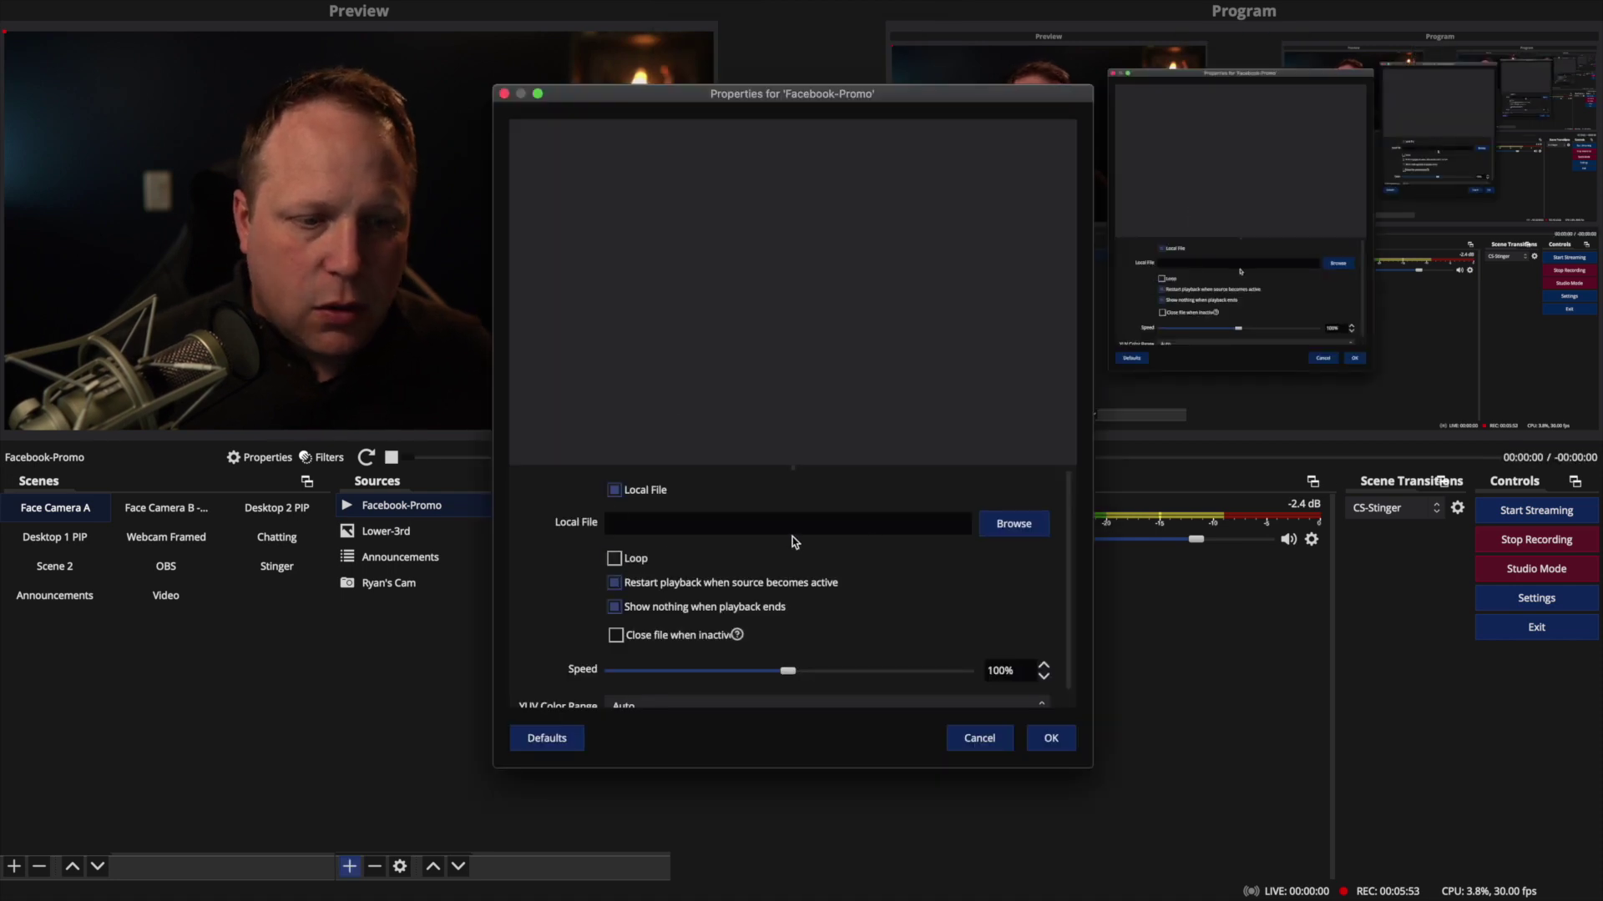
Set Facebook-Promo to loop Facebook-Phone.webm with 'Show nothing when playback ends' off
click(1030, 526)
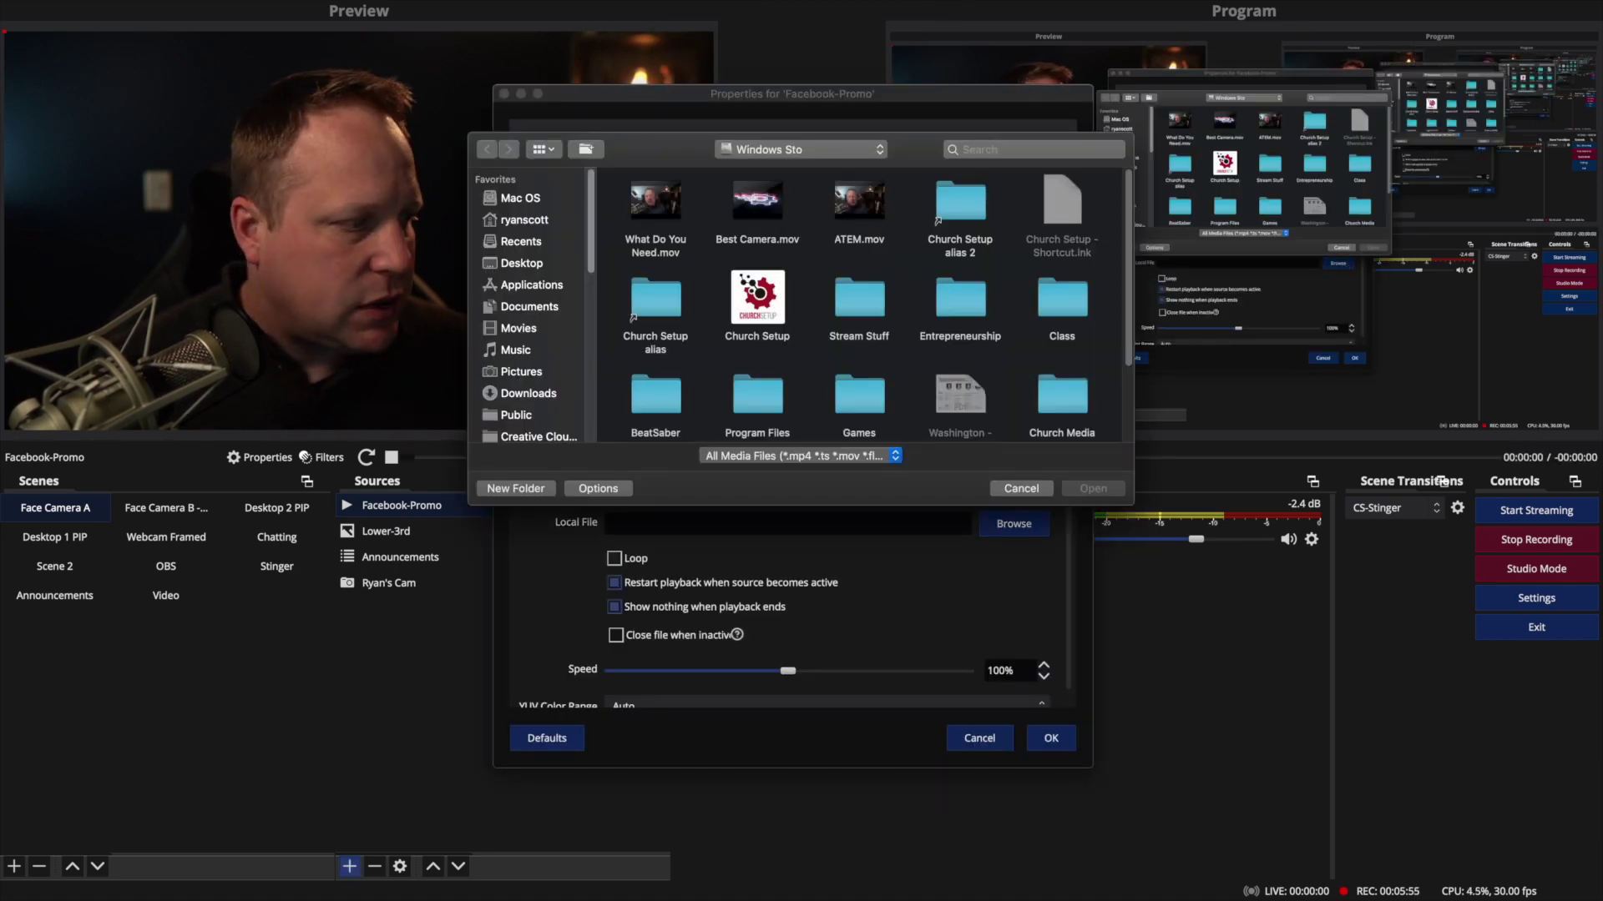
double_click(757, 397)
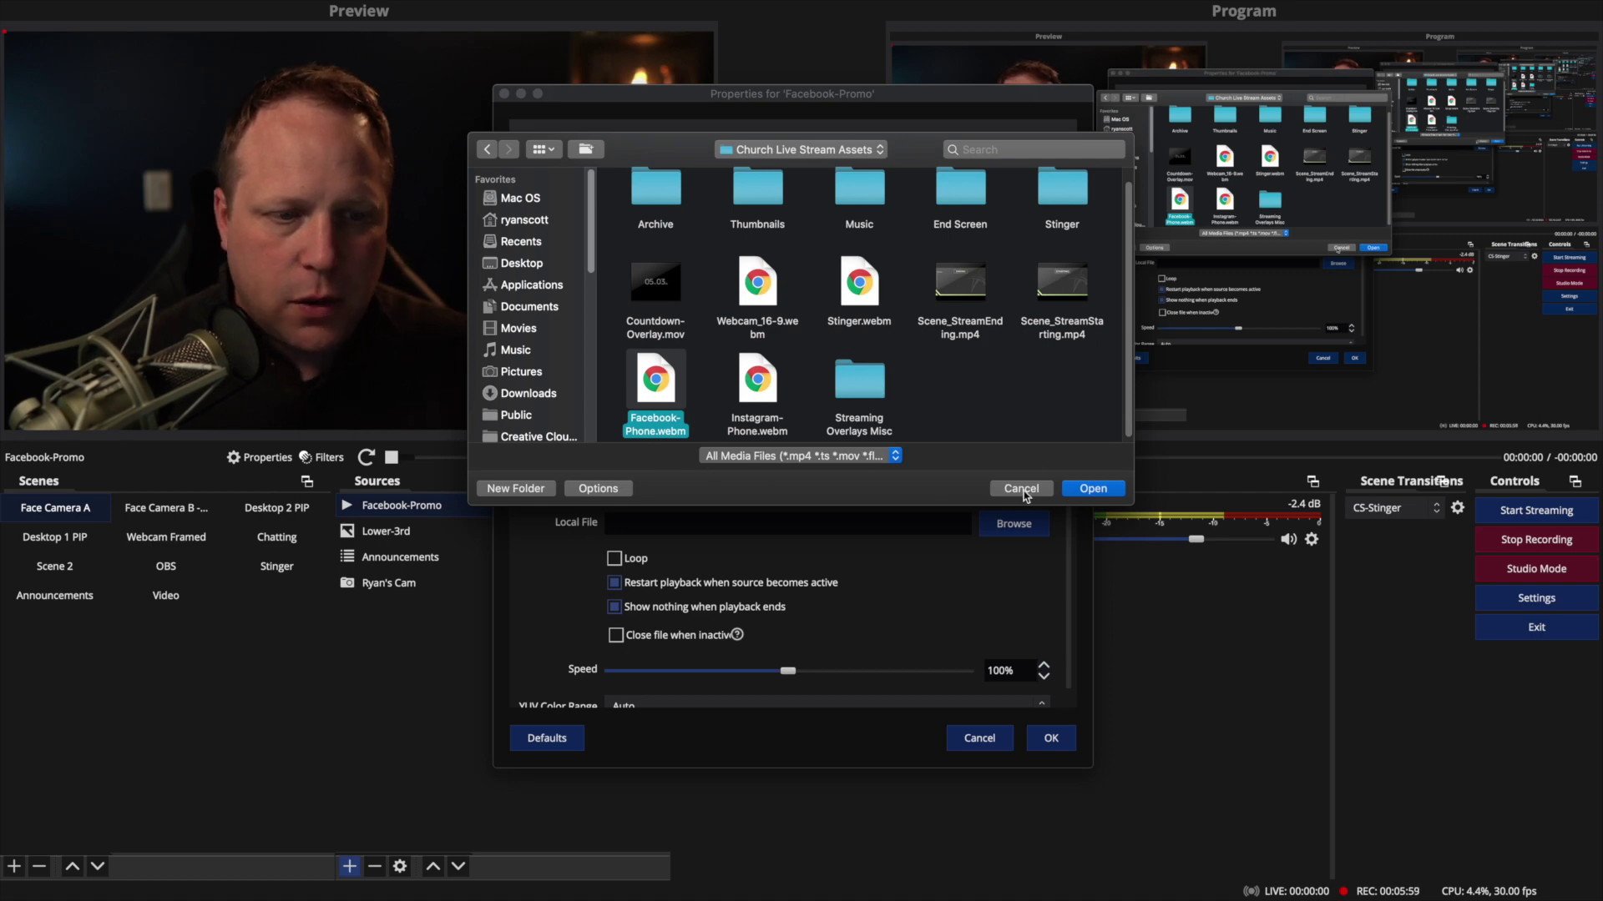
click(1092, 490)
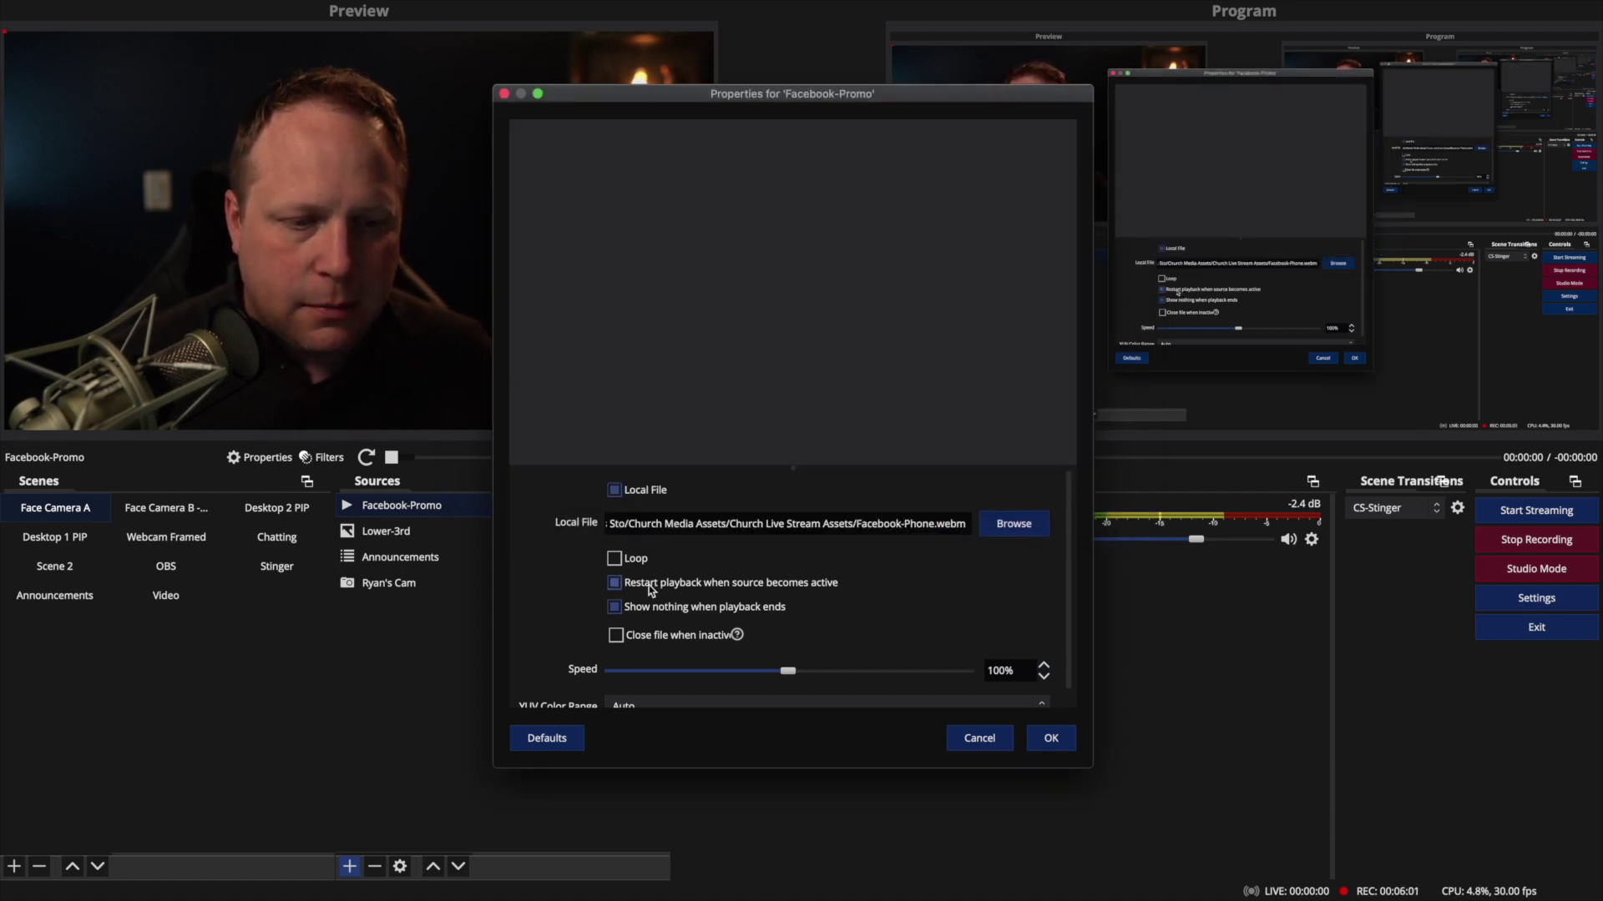
click(618, 561)
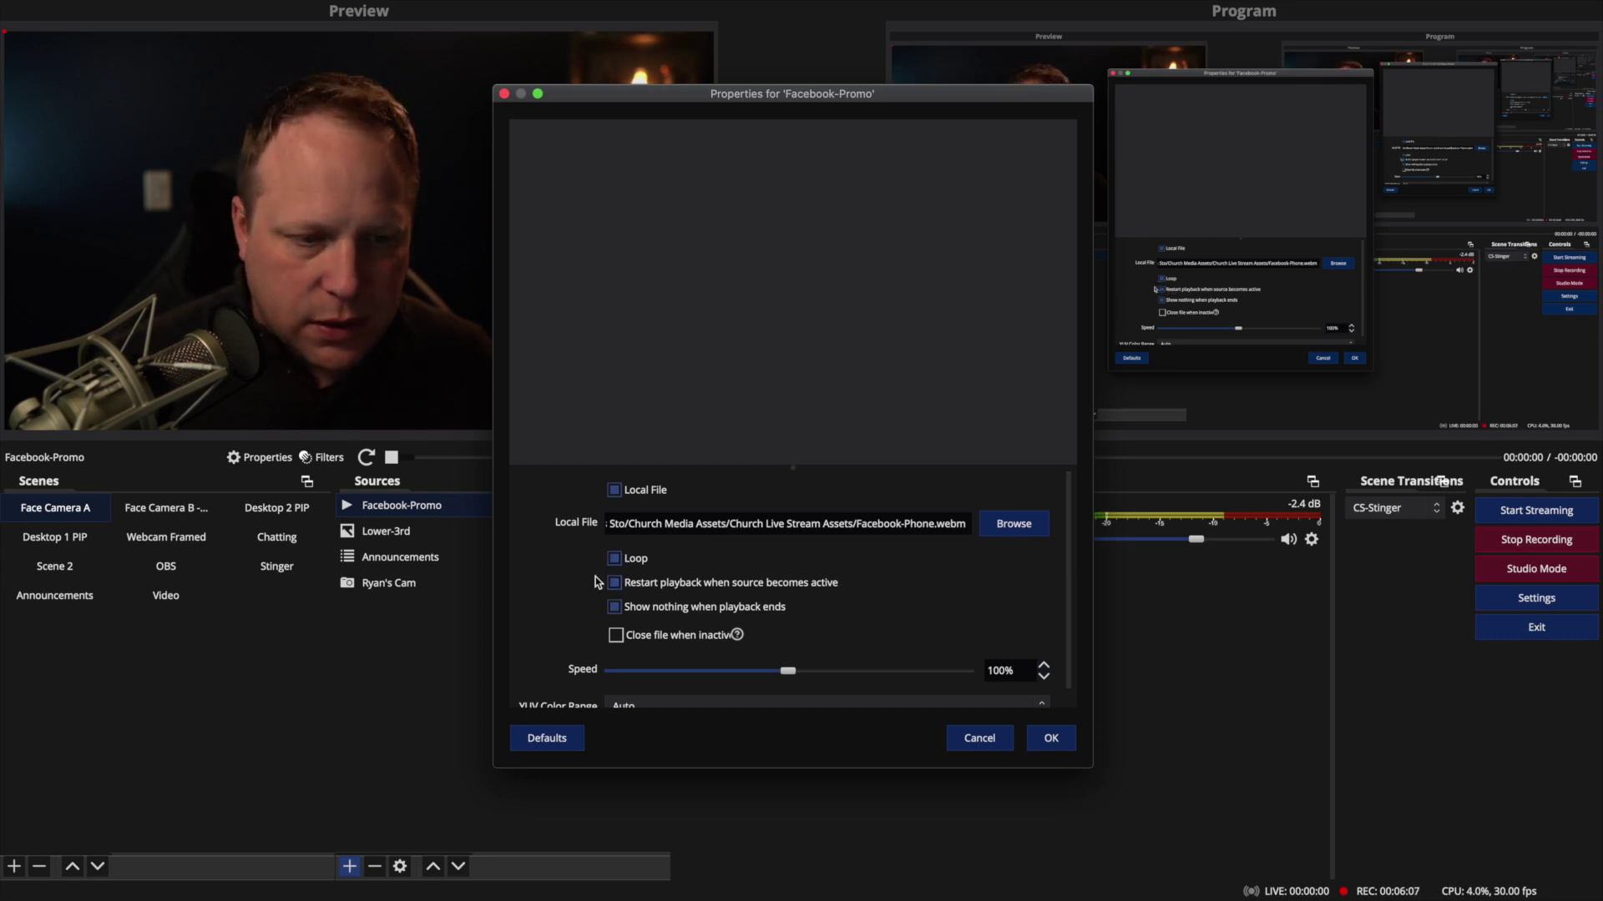
scroll(630, 589, down, 1)
click(628, 590)
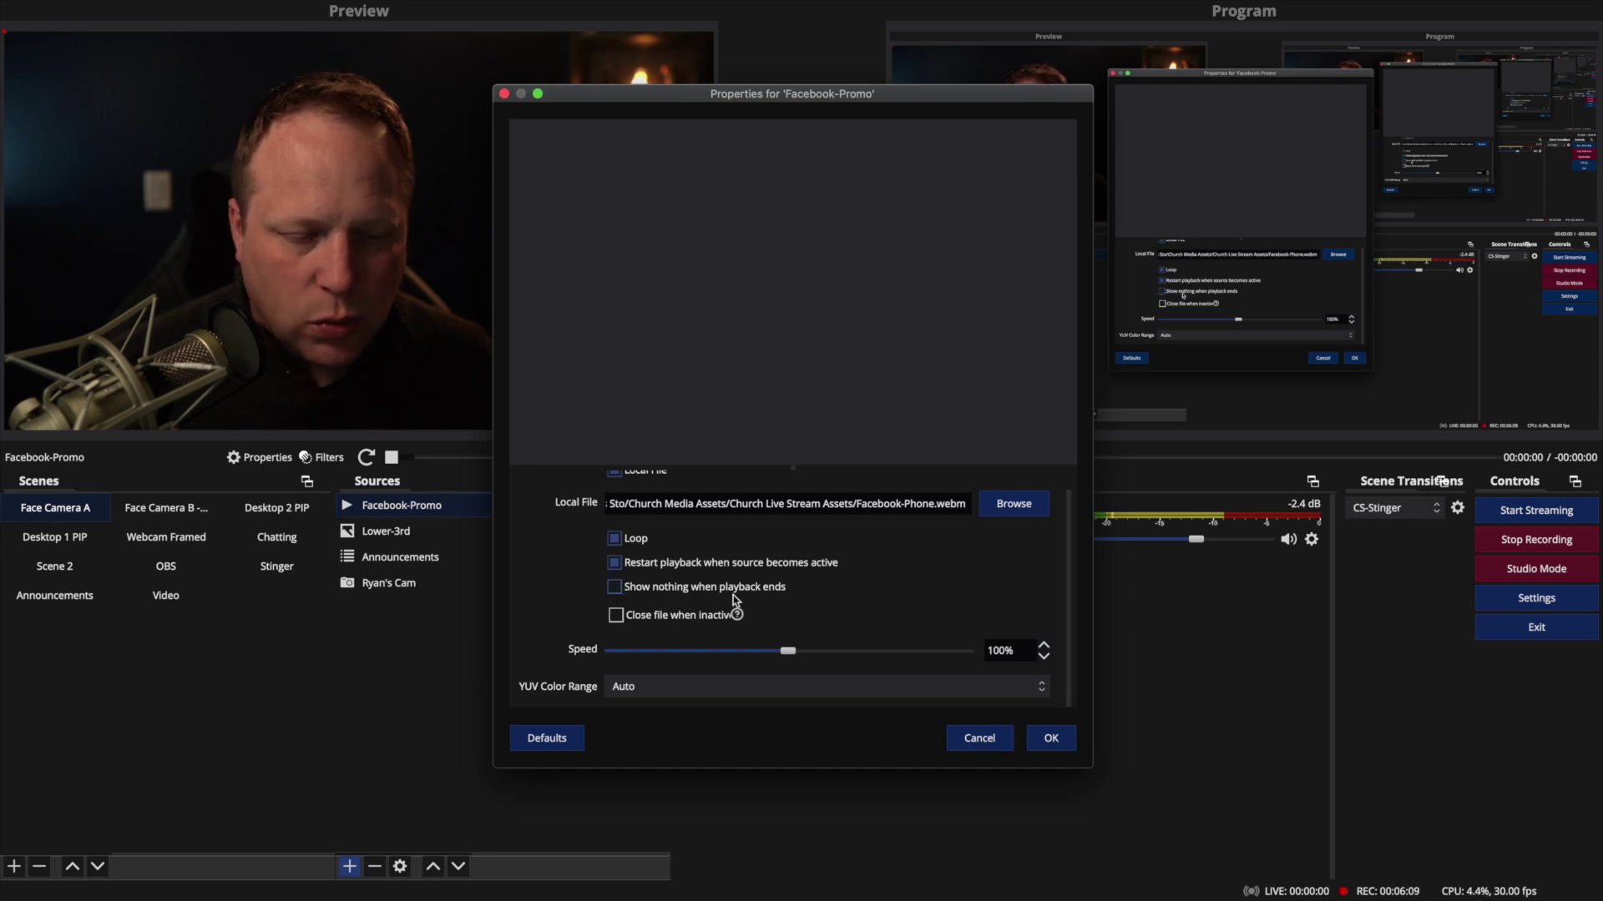
click(1051, 739)
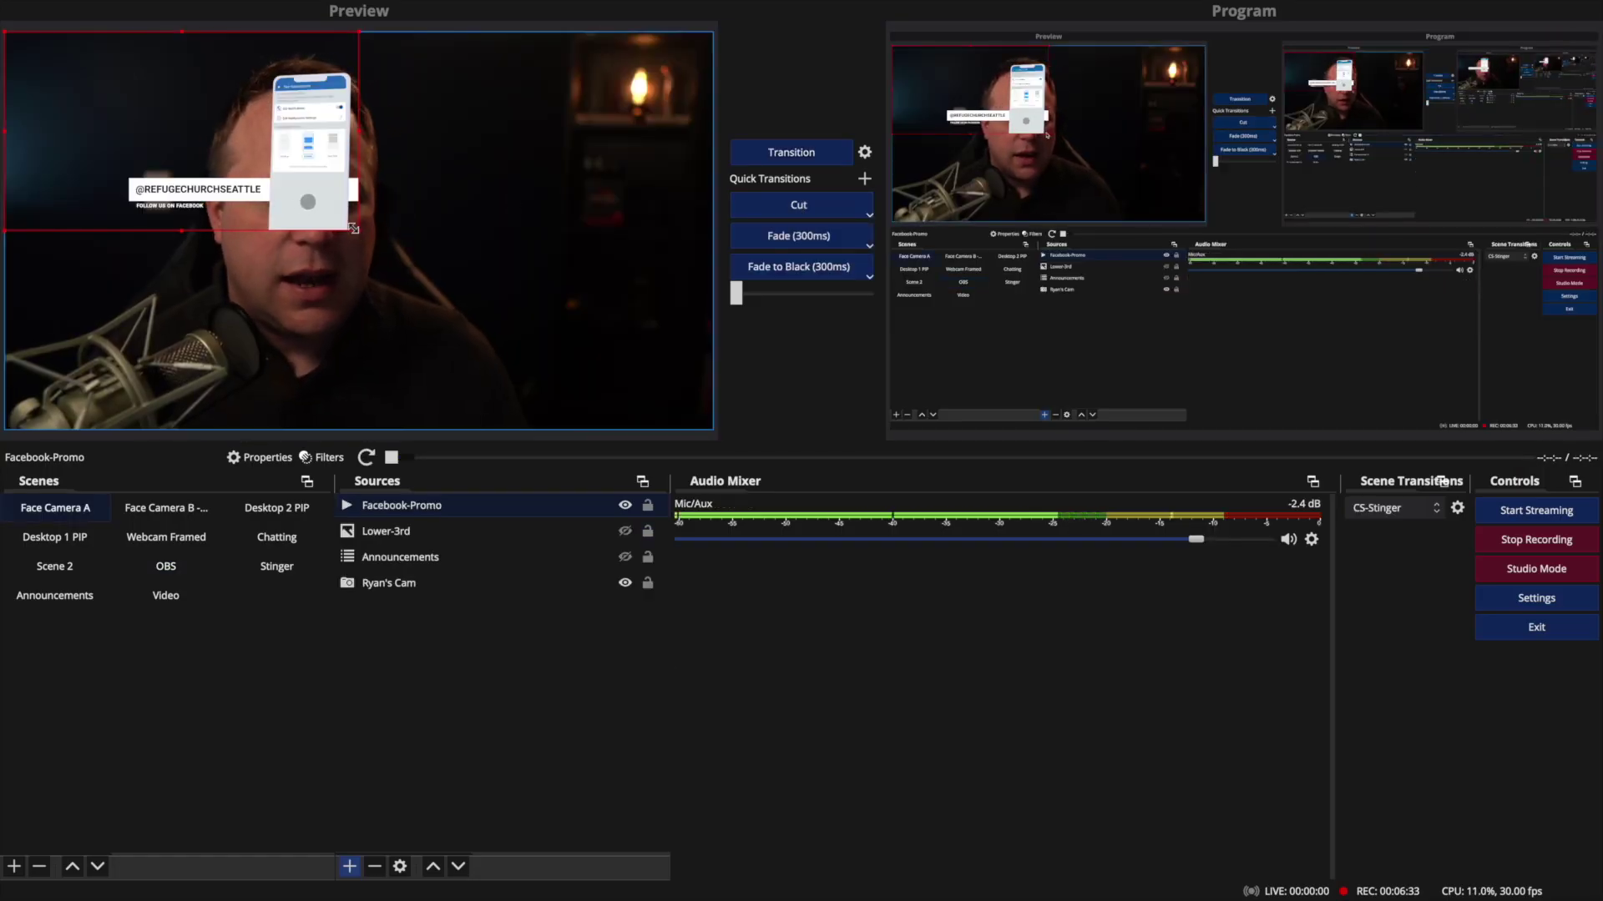
Enlarge the Facebook-Promo overlay, then shrink it into the lower-right of the camera shot
drag(356, 228, 710, 424)
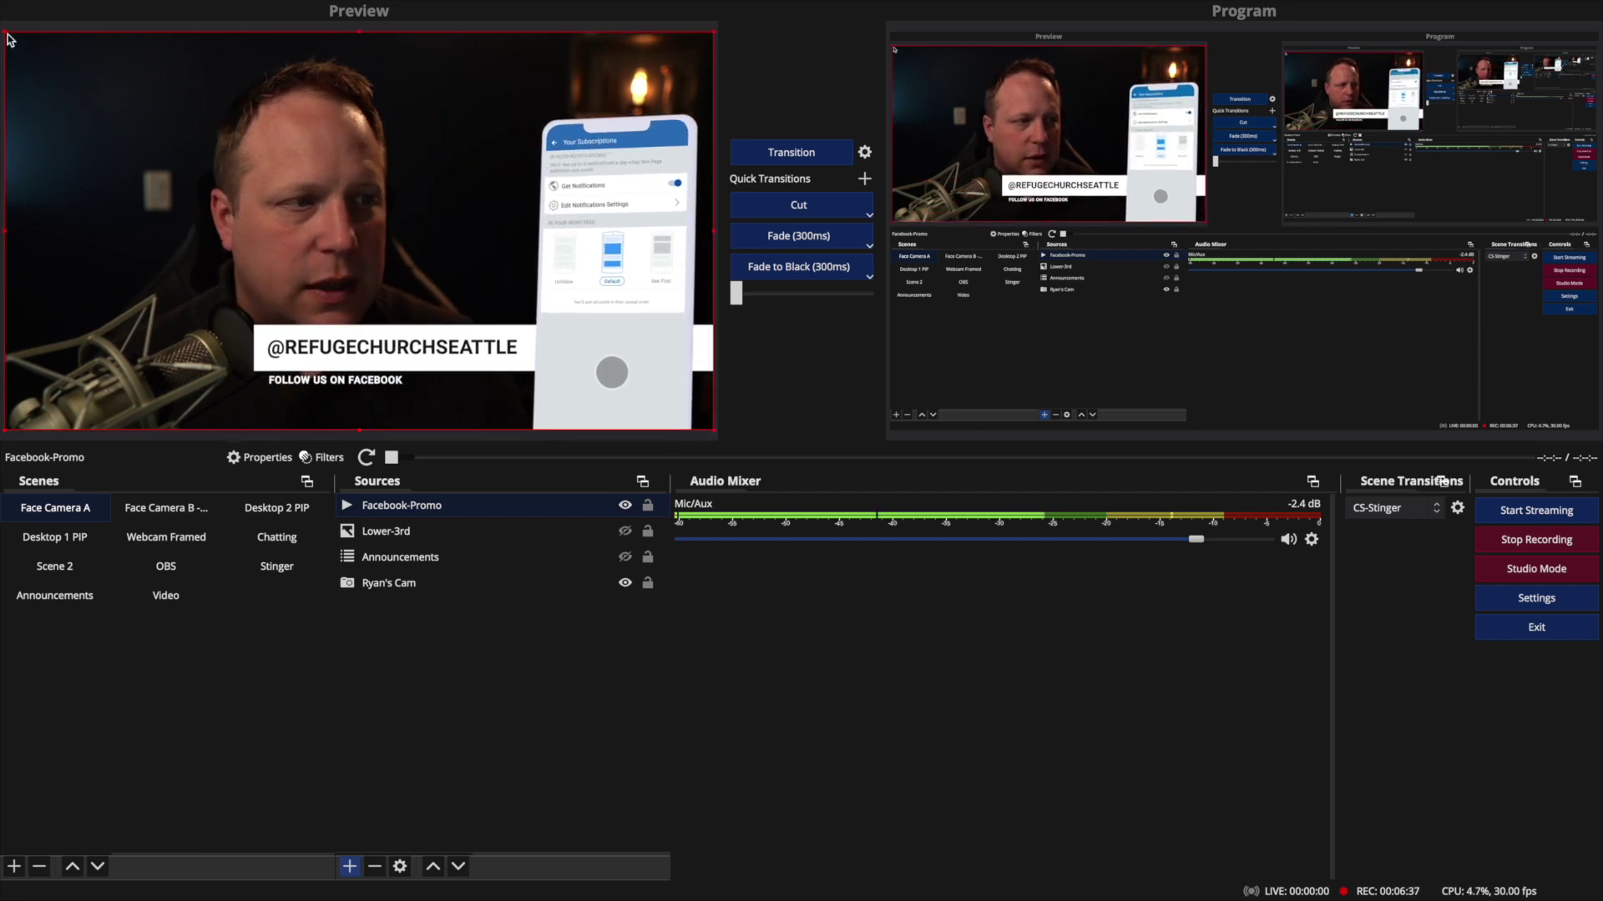
drag(6, 33, 249, 175)
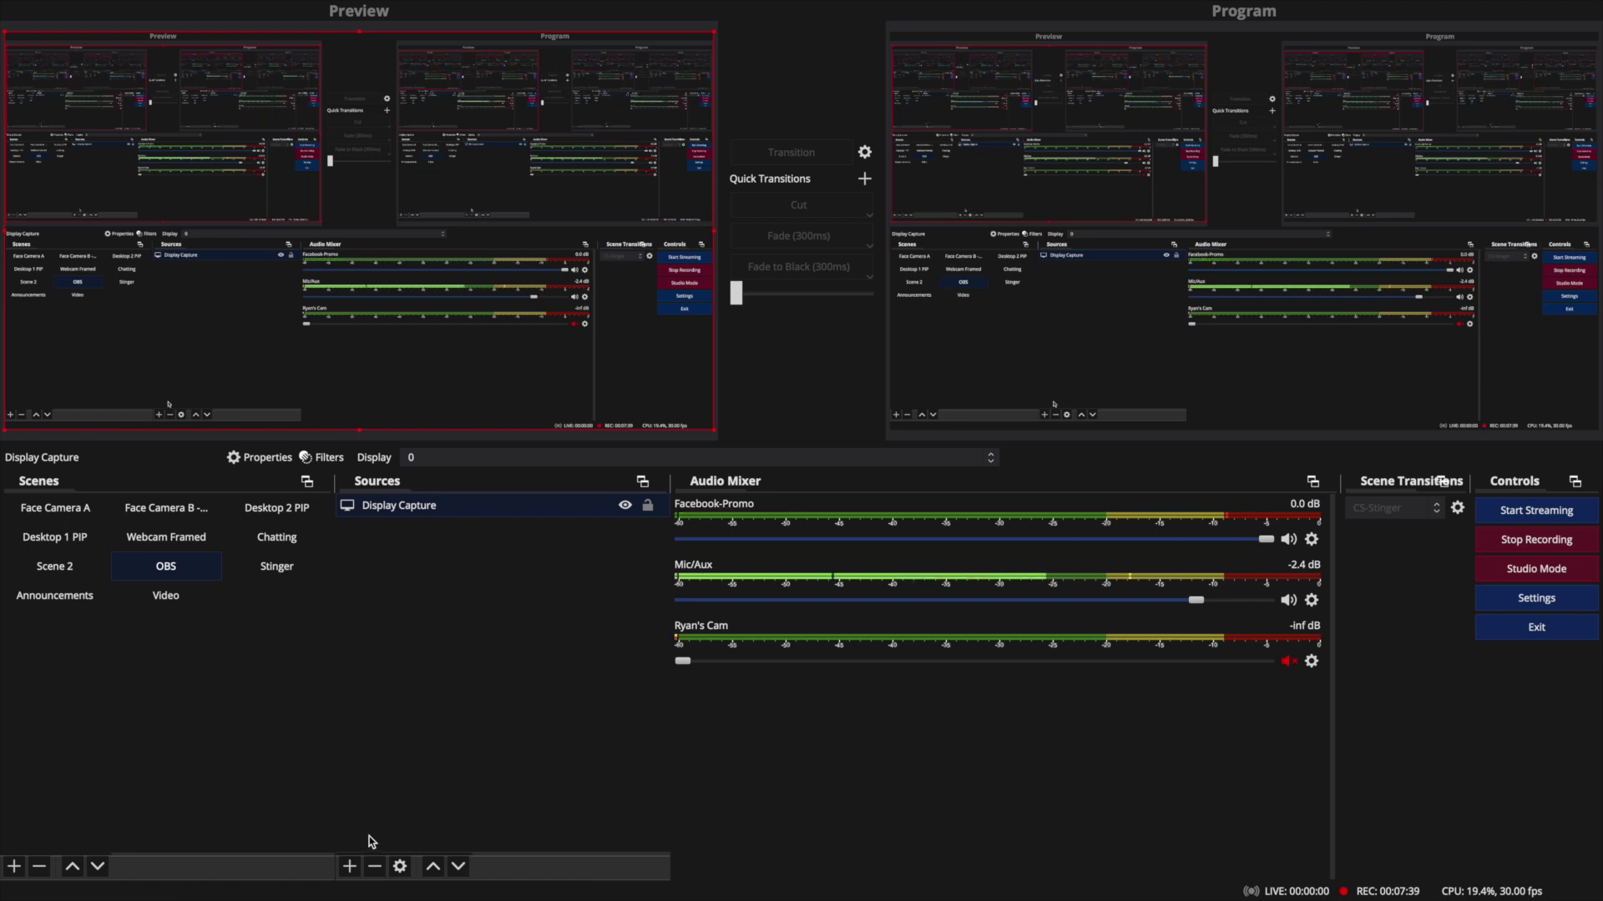
Back in Face Camera A, add a new media source named Instagram
key(1)
click(348, 868)
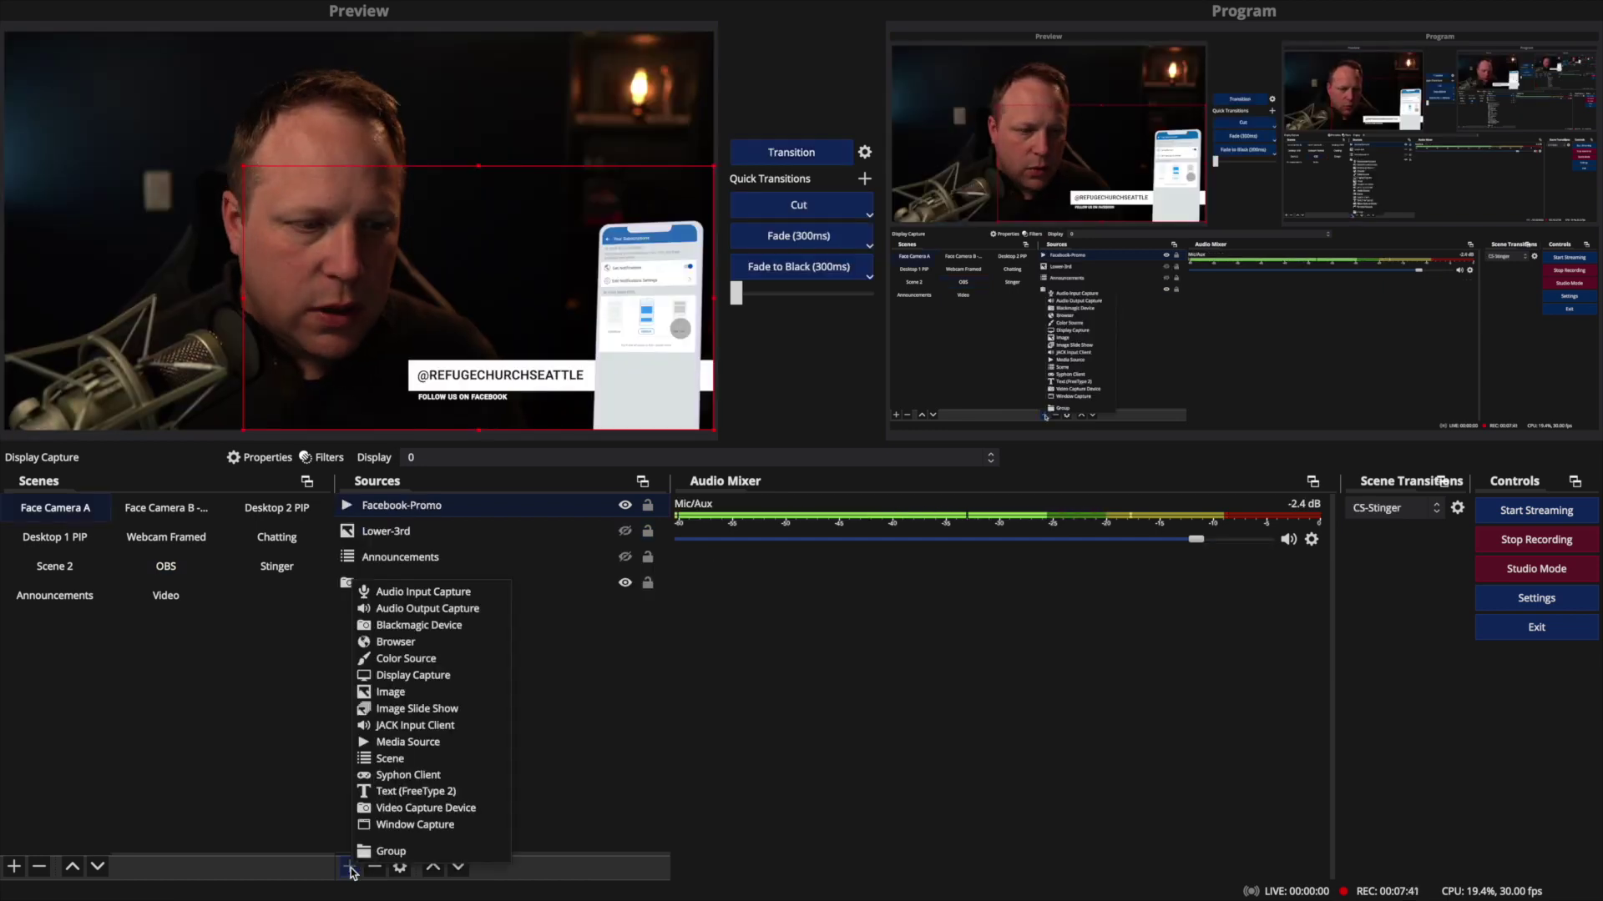
click(420, 745)
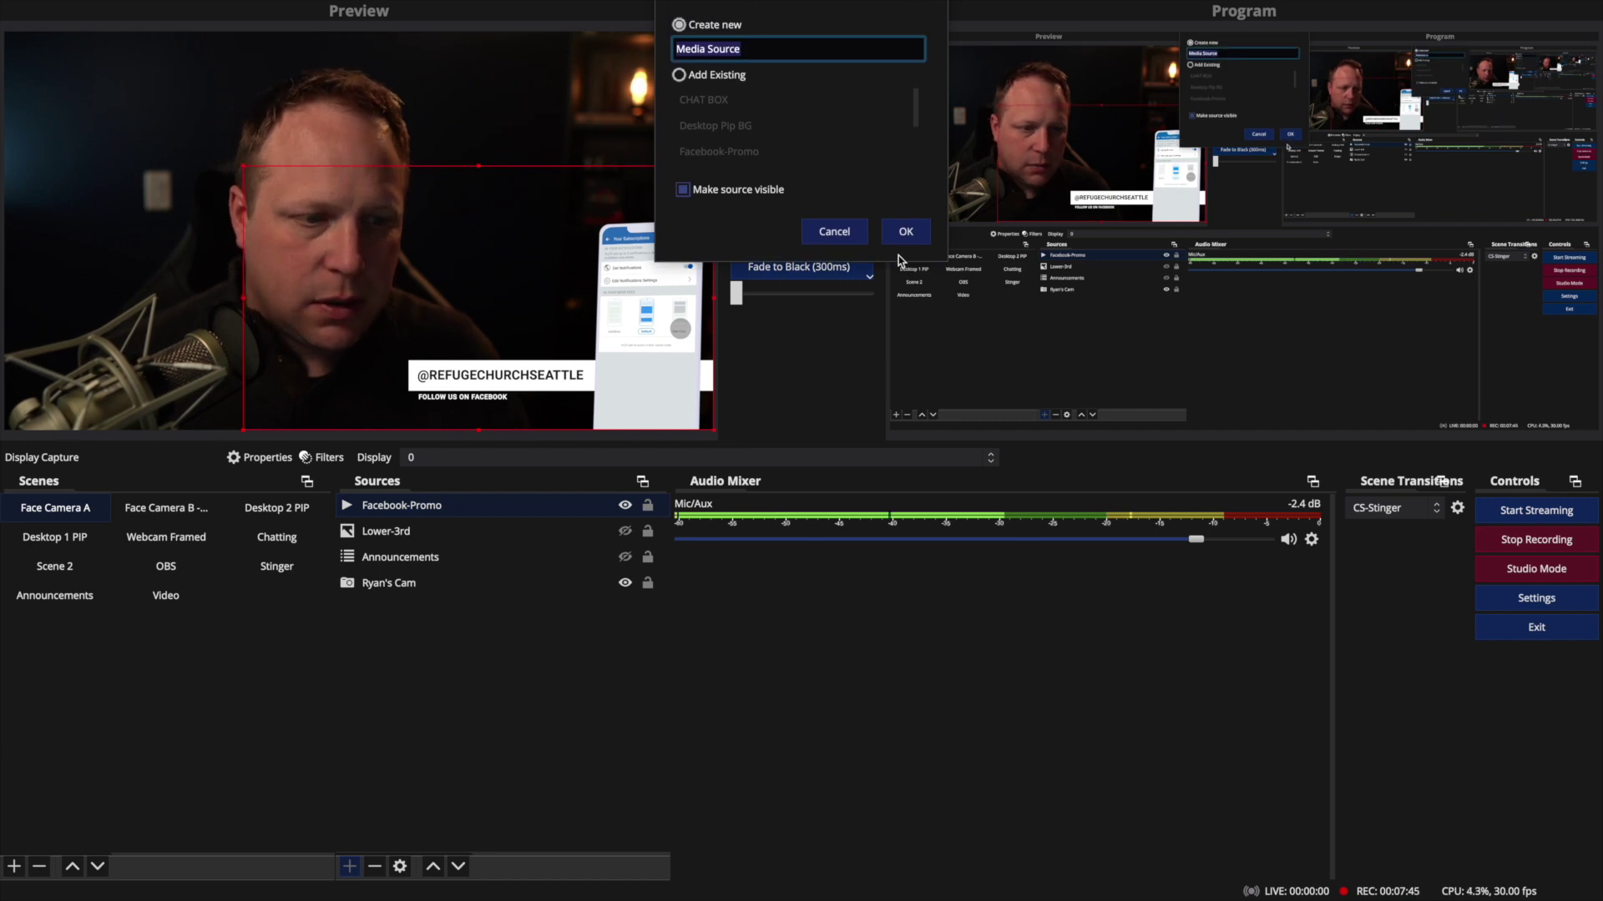
text(Instagram)
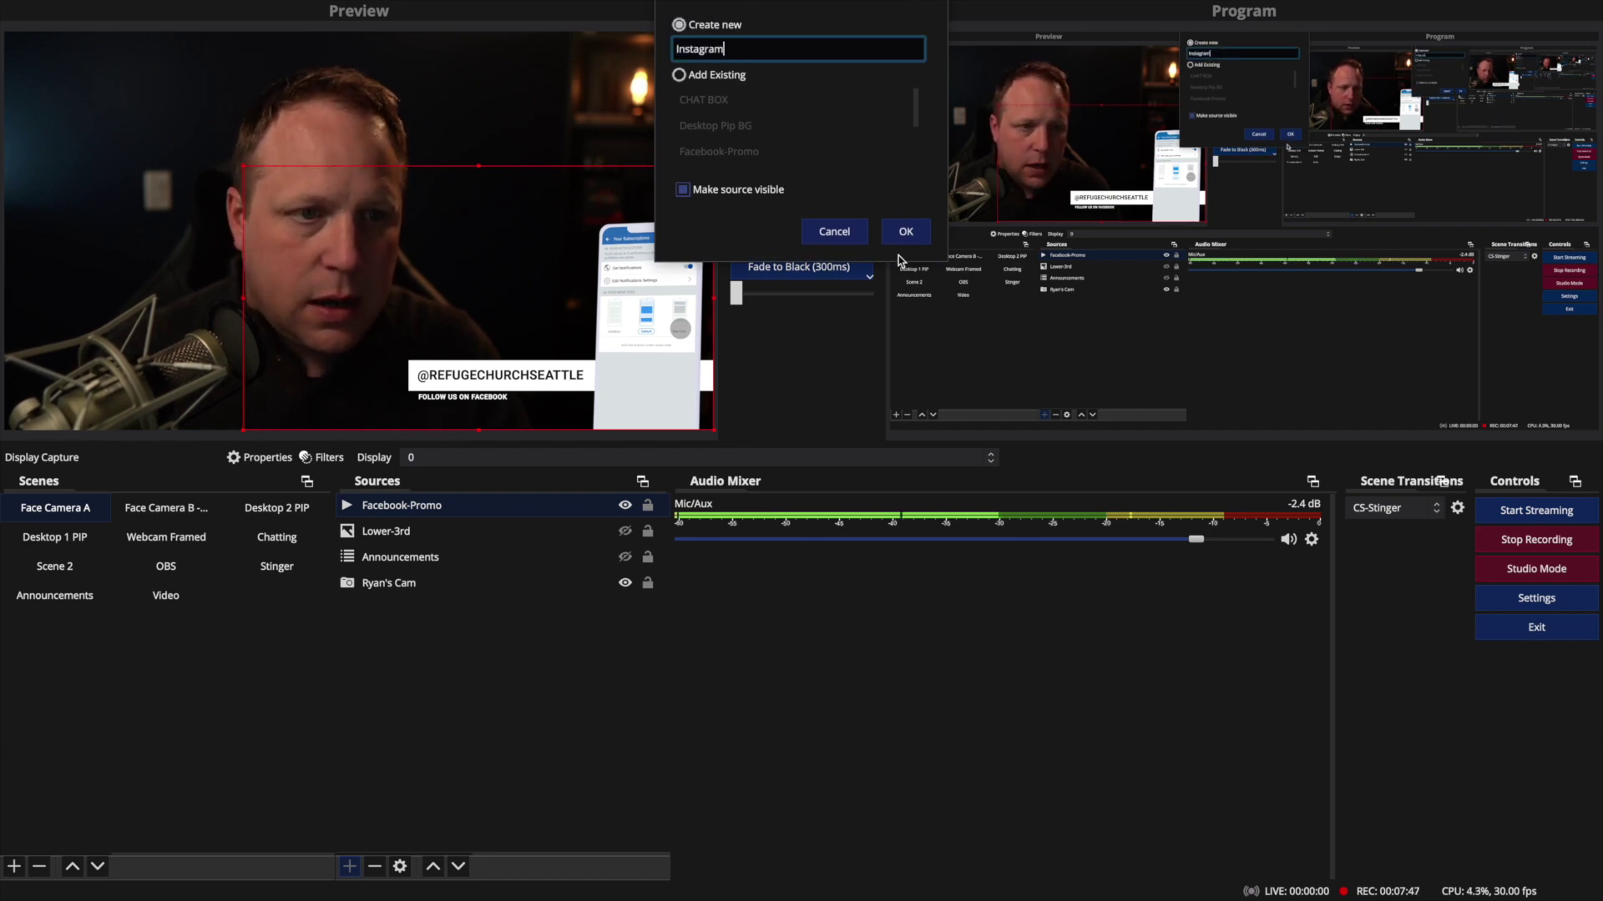
click(916, 237)
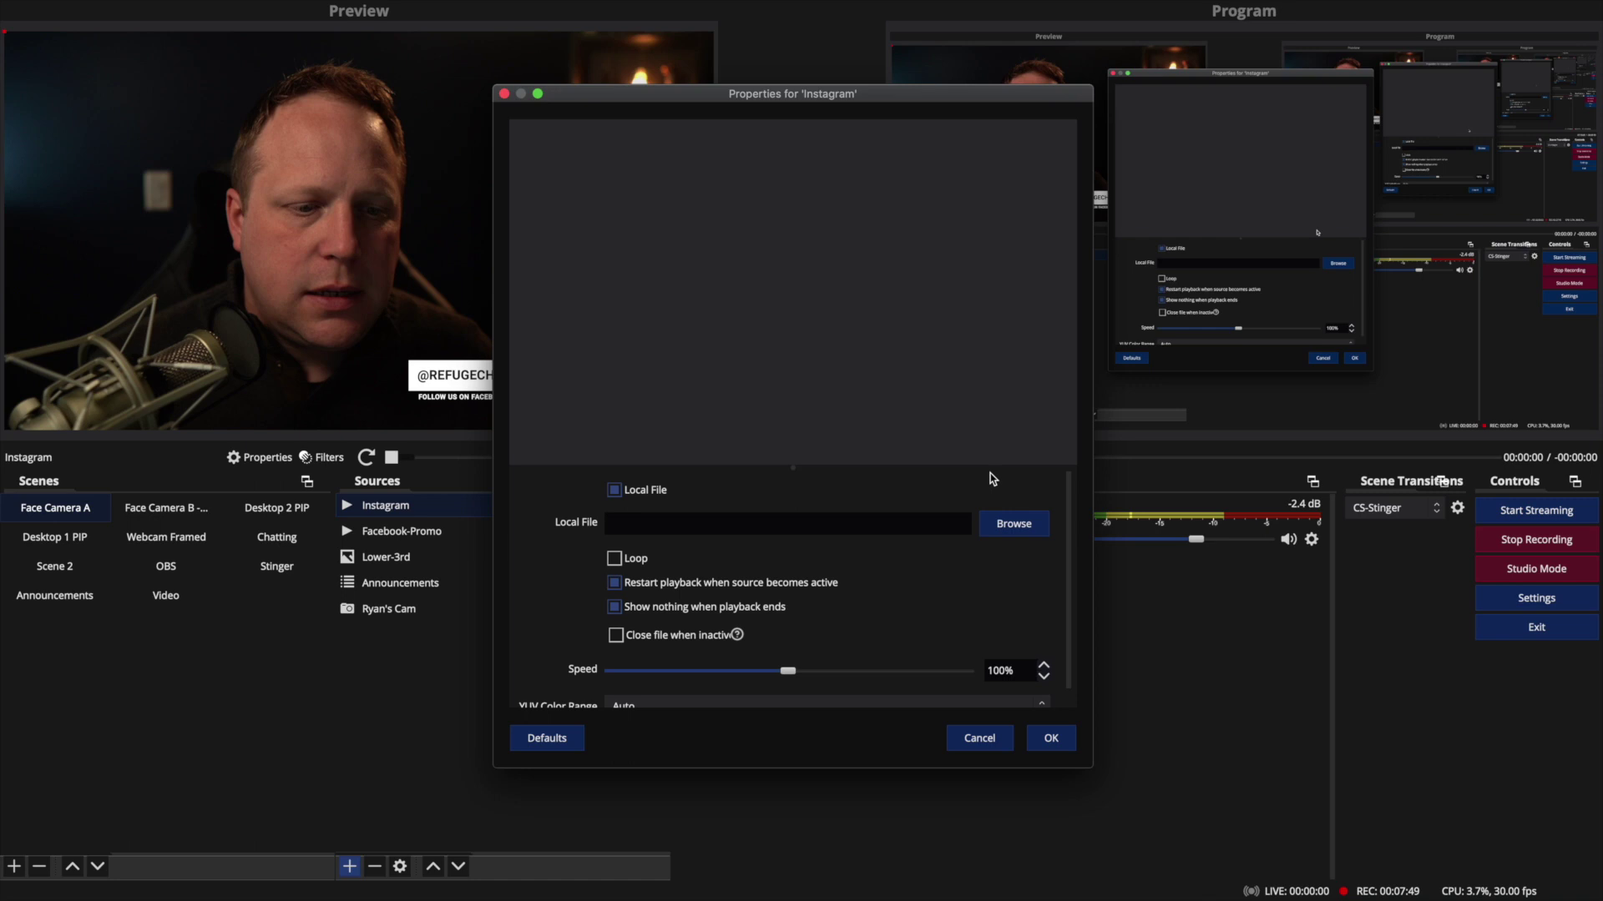
Load Instagram-Phone.webm as the Instagram source's video file
click(1010, 524)
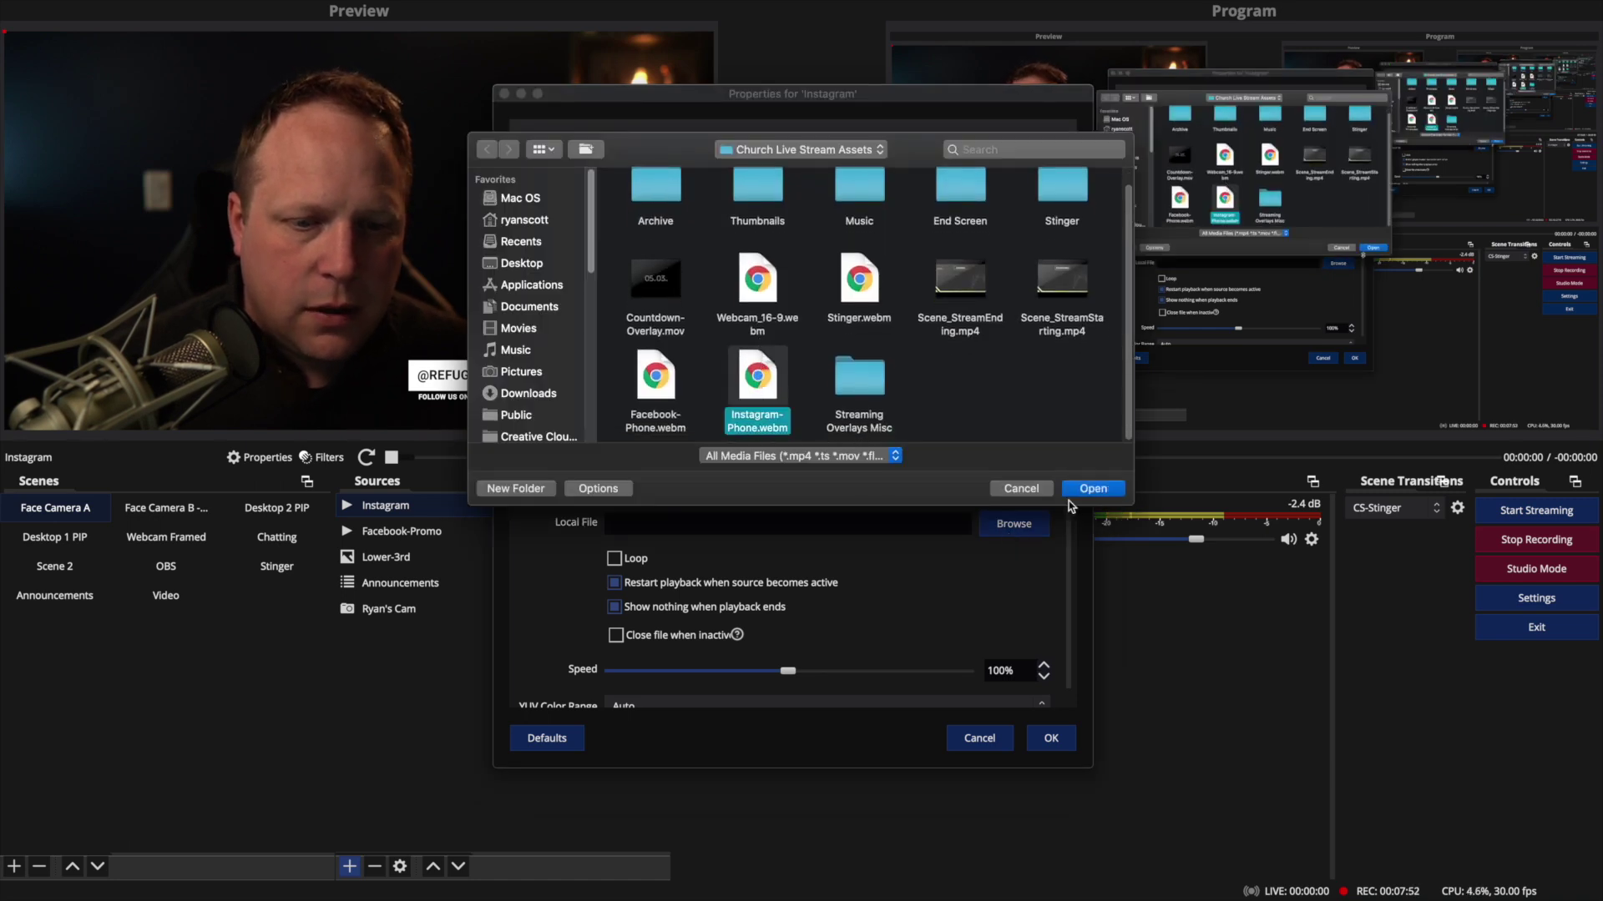
click(1071, 493)
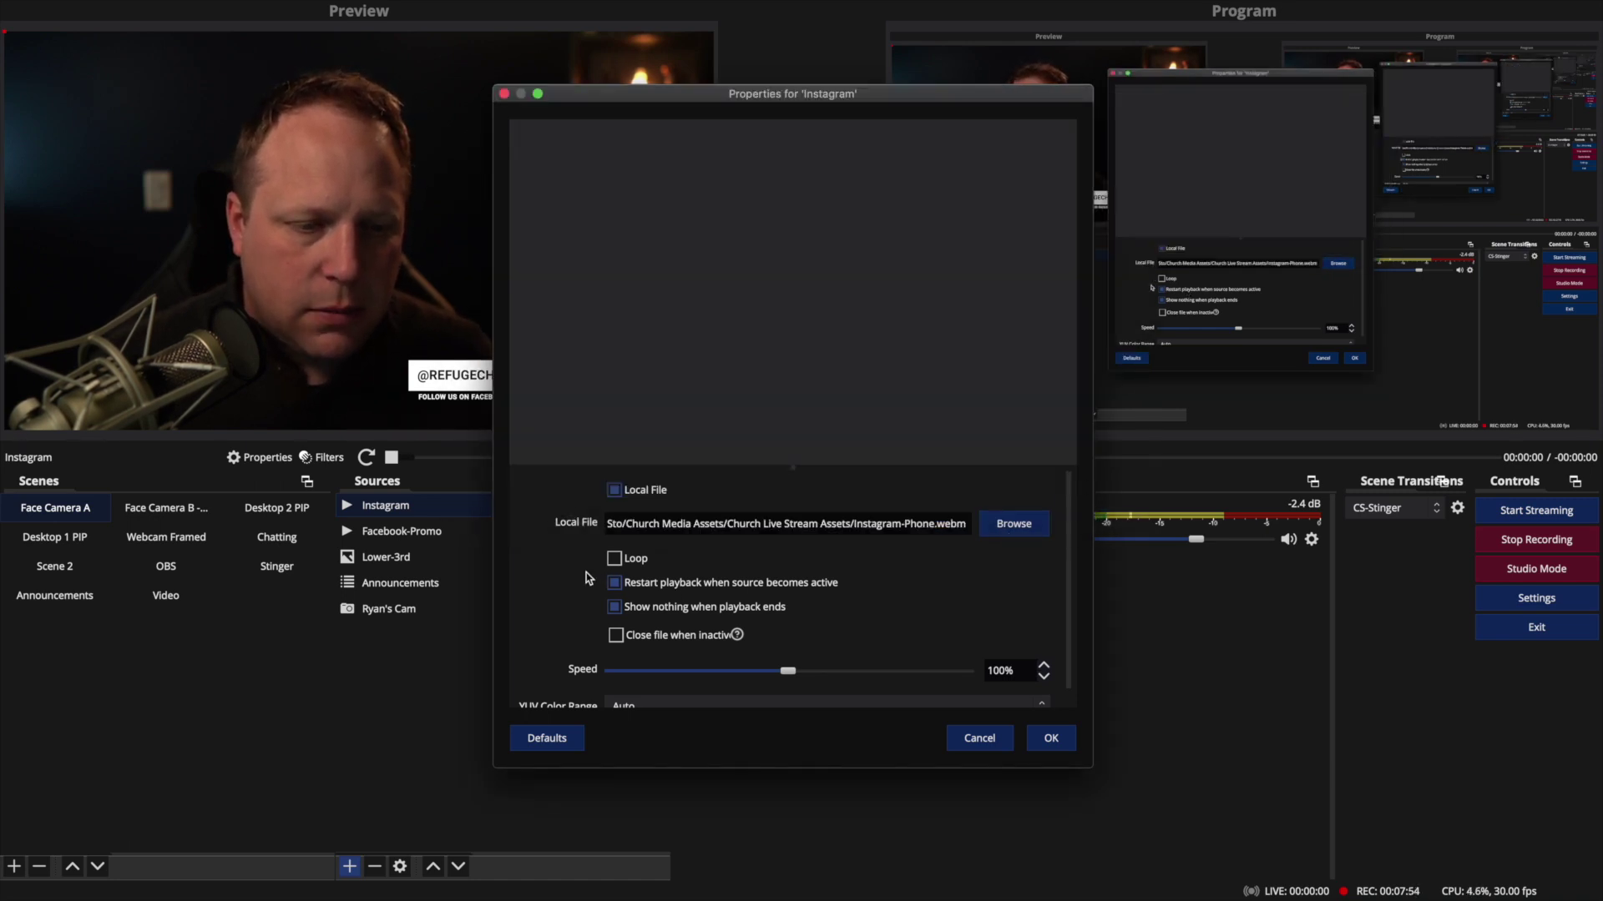
scroll(587, 577, down, 1)
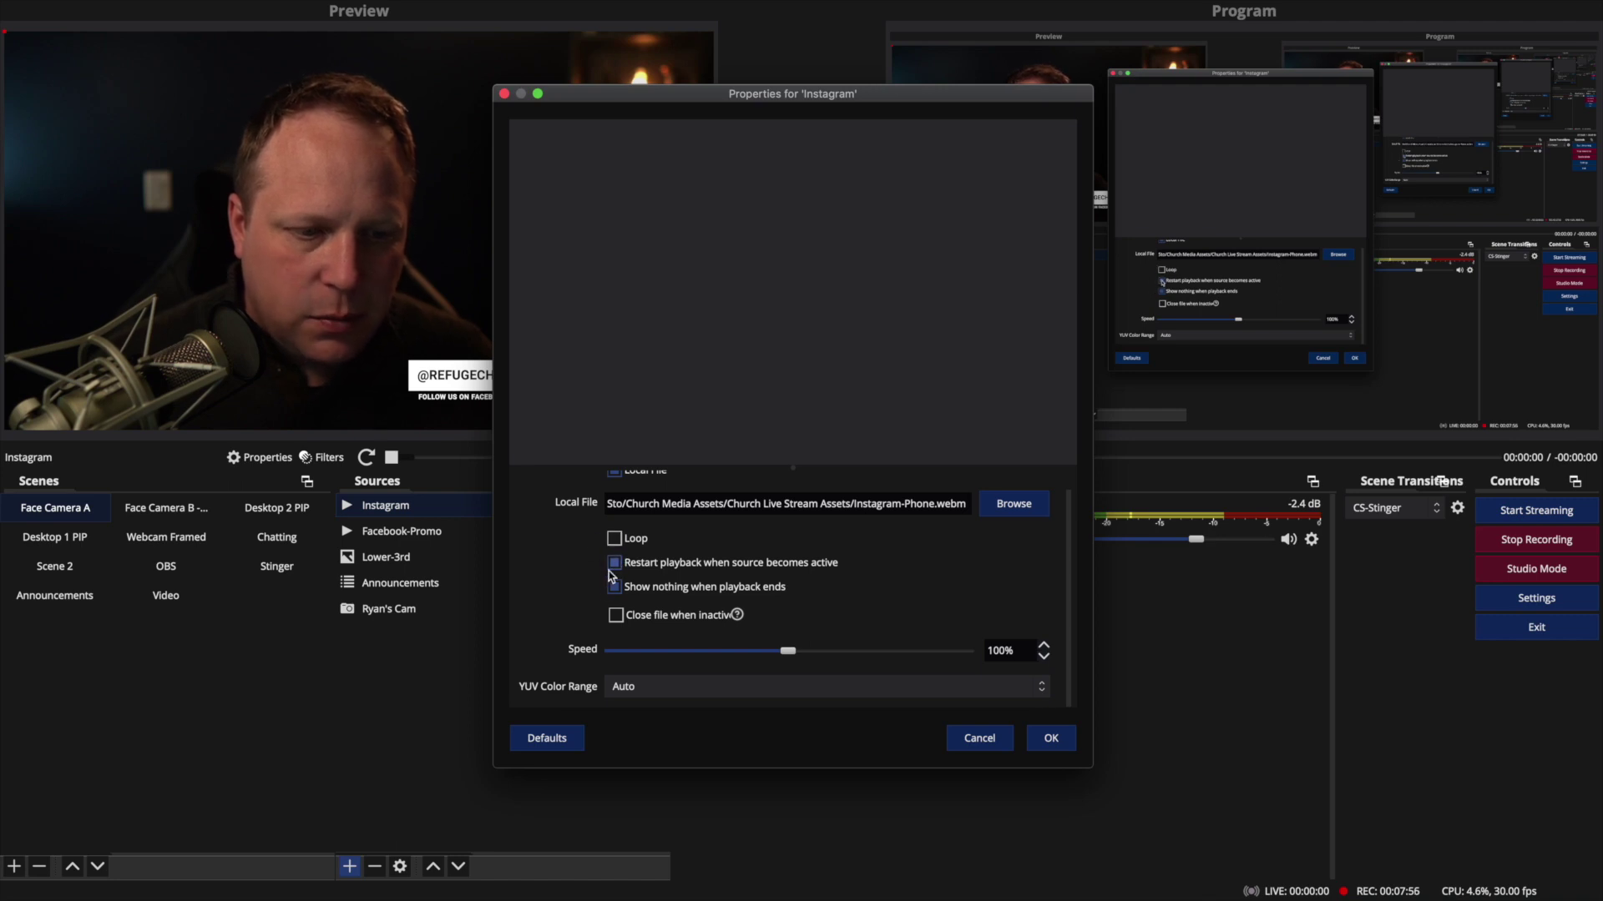
scroll(569, 587, up, 1)
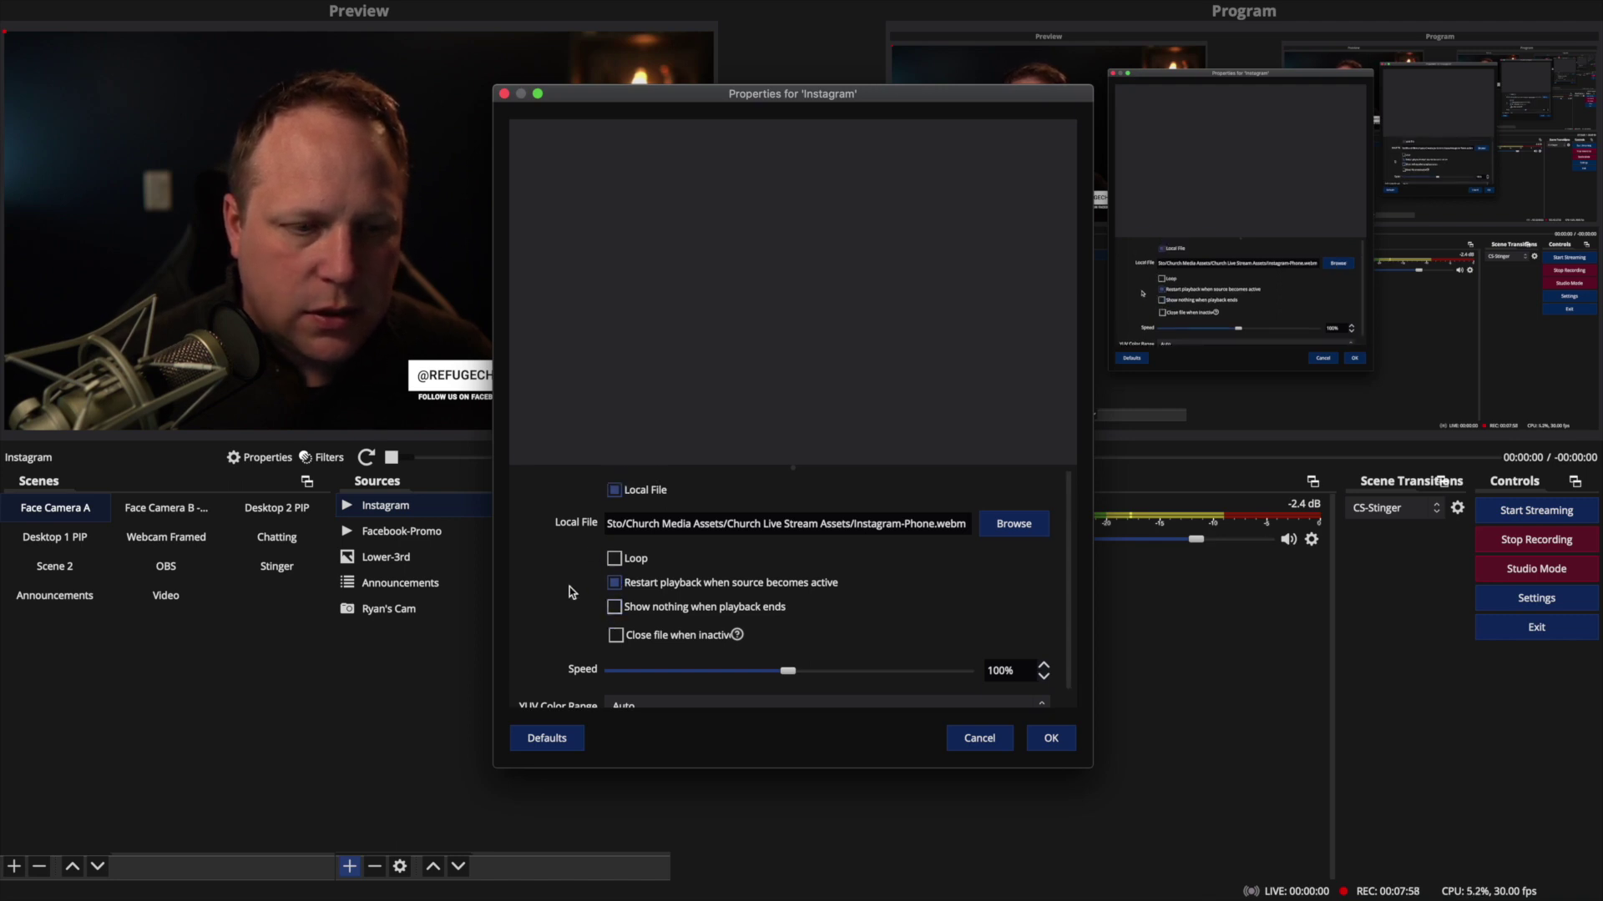
scroll(569, 588, down, 1)
Move the Instagram overlay to the lower-left and enlarge it to match the Facebook card
click(1045, 738)
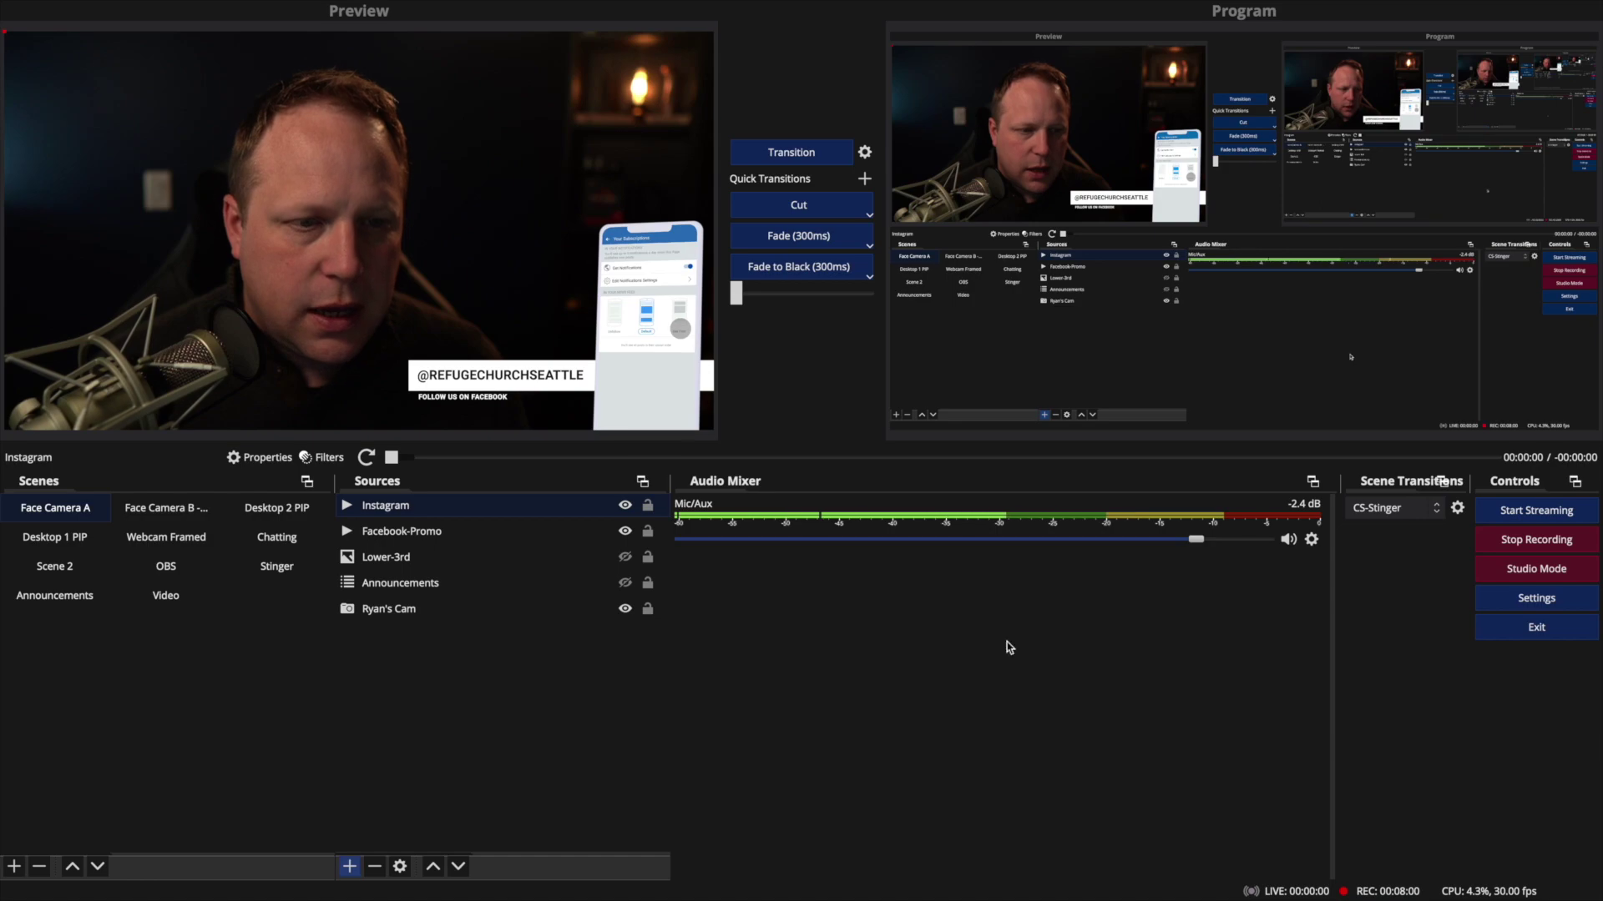
click(799, 206)
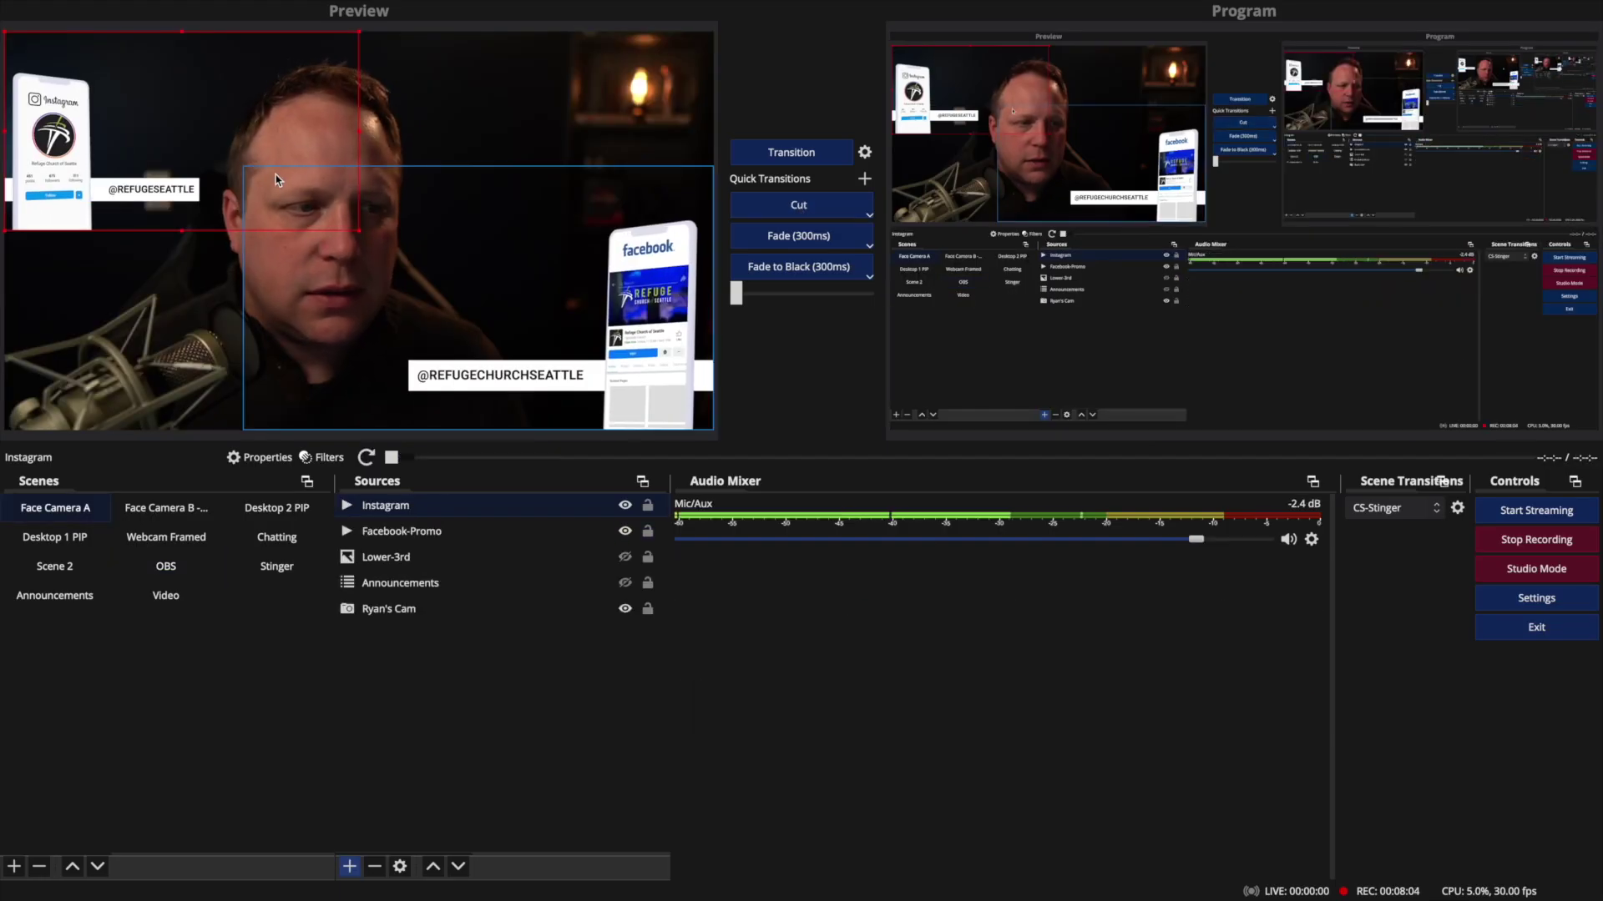
drag(66, 169, 66, 361)
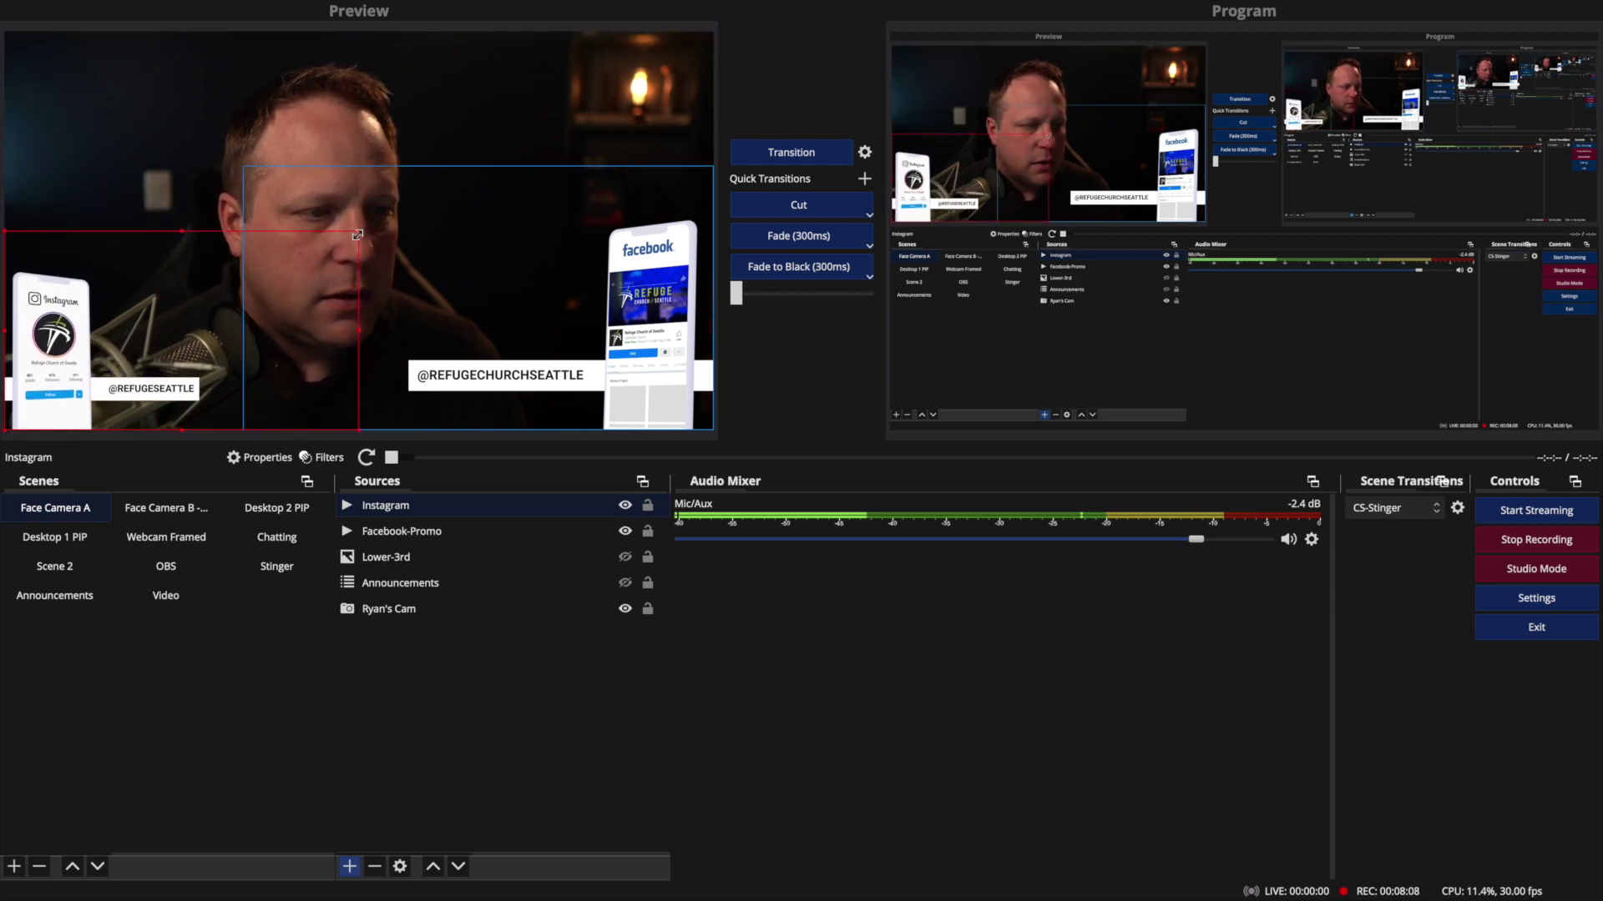
drag(364, 232, 412, 212)
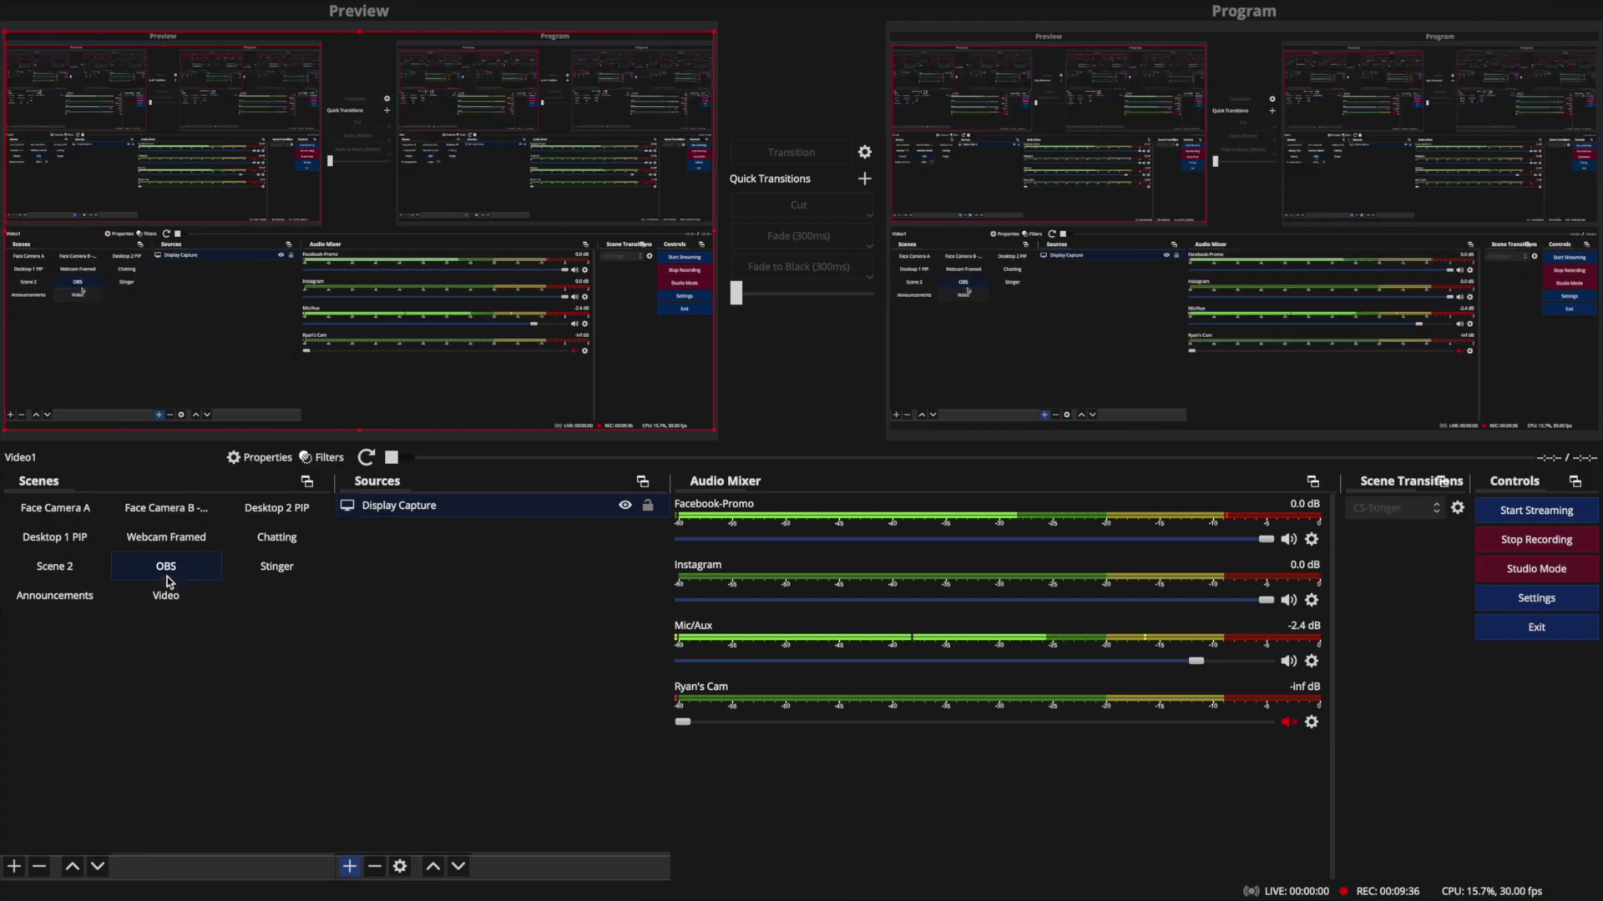
Open the Video scene and restart its Video1 clip from 00:00
click(171, 604)
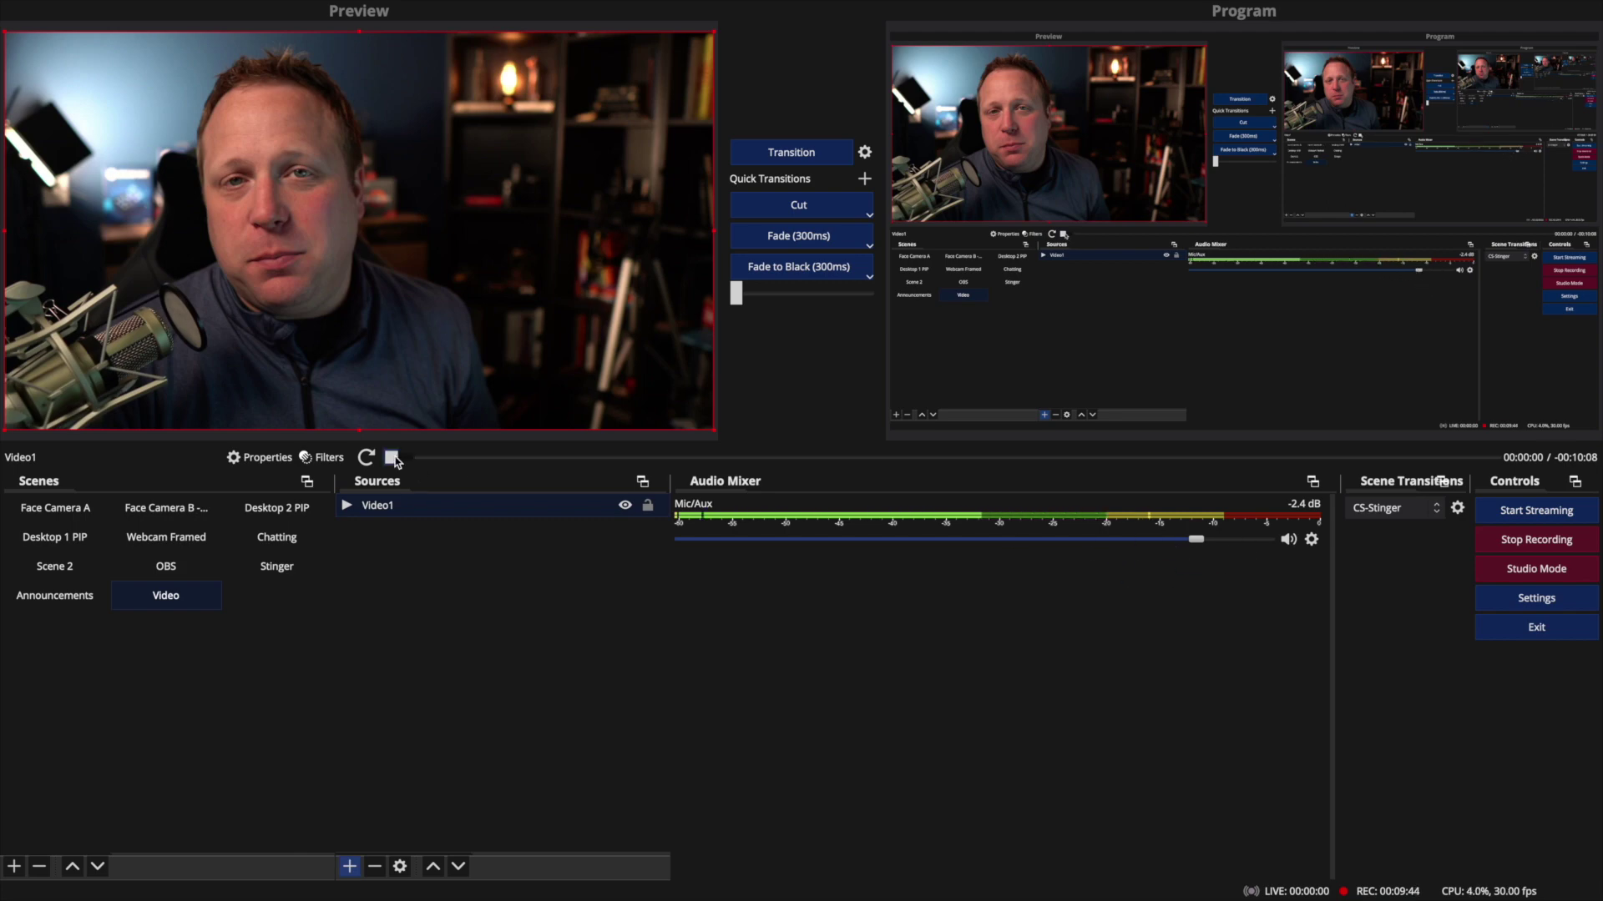
click(365, 458)
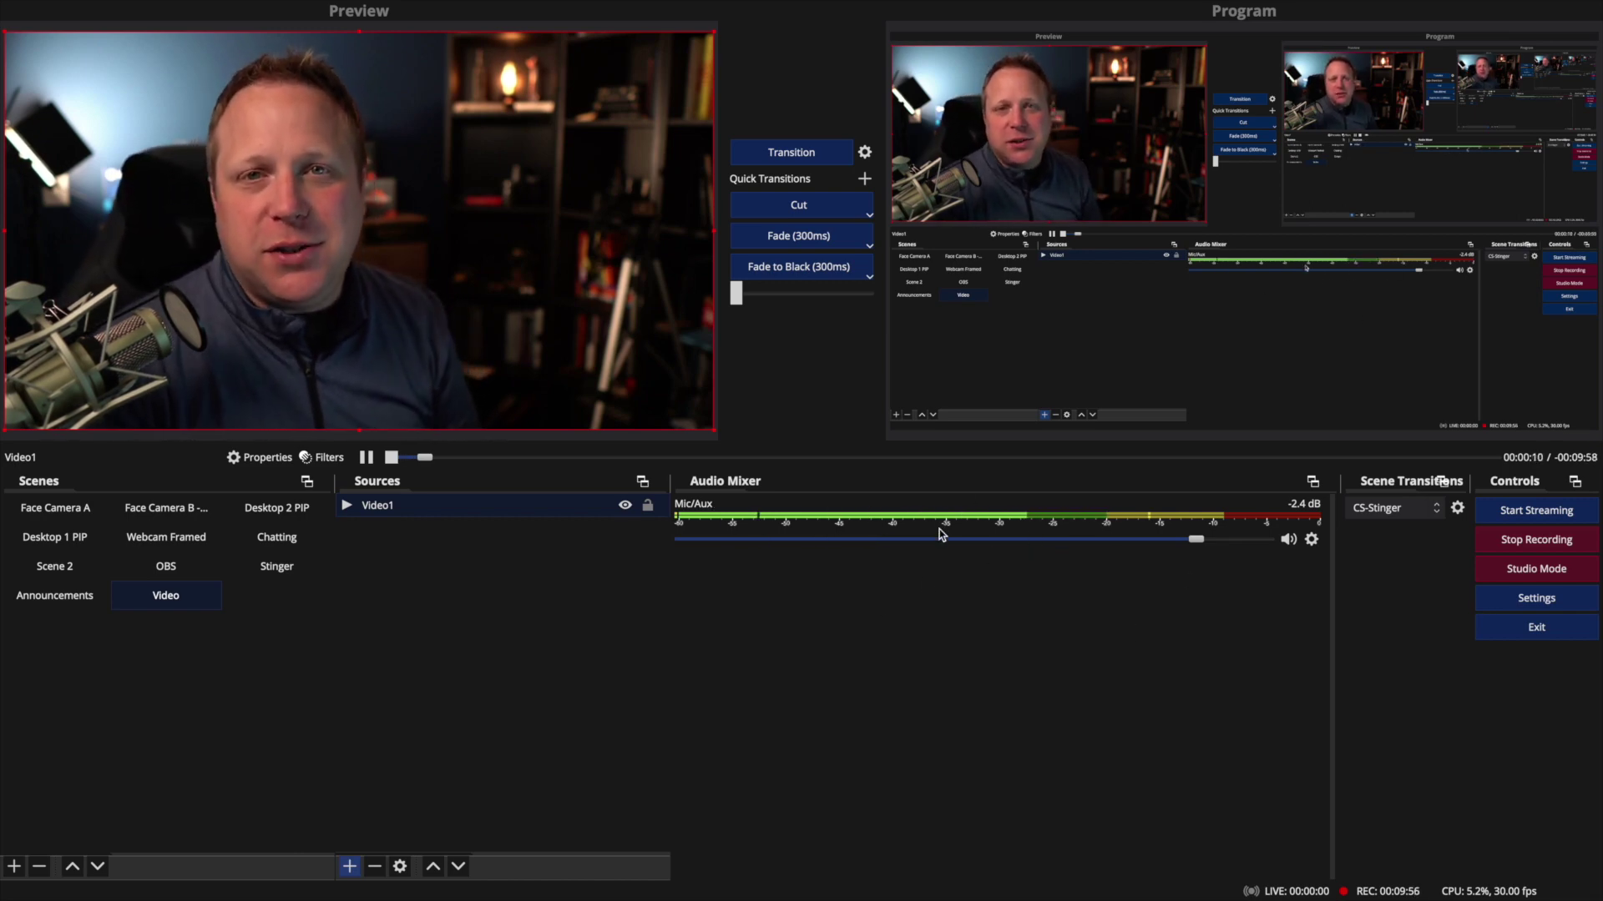
Cycle through the Video and OBS scenes, then cut the Stinger scene live to program
click(278, 568)
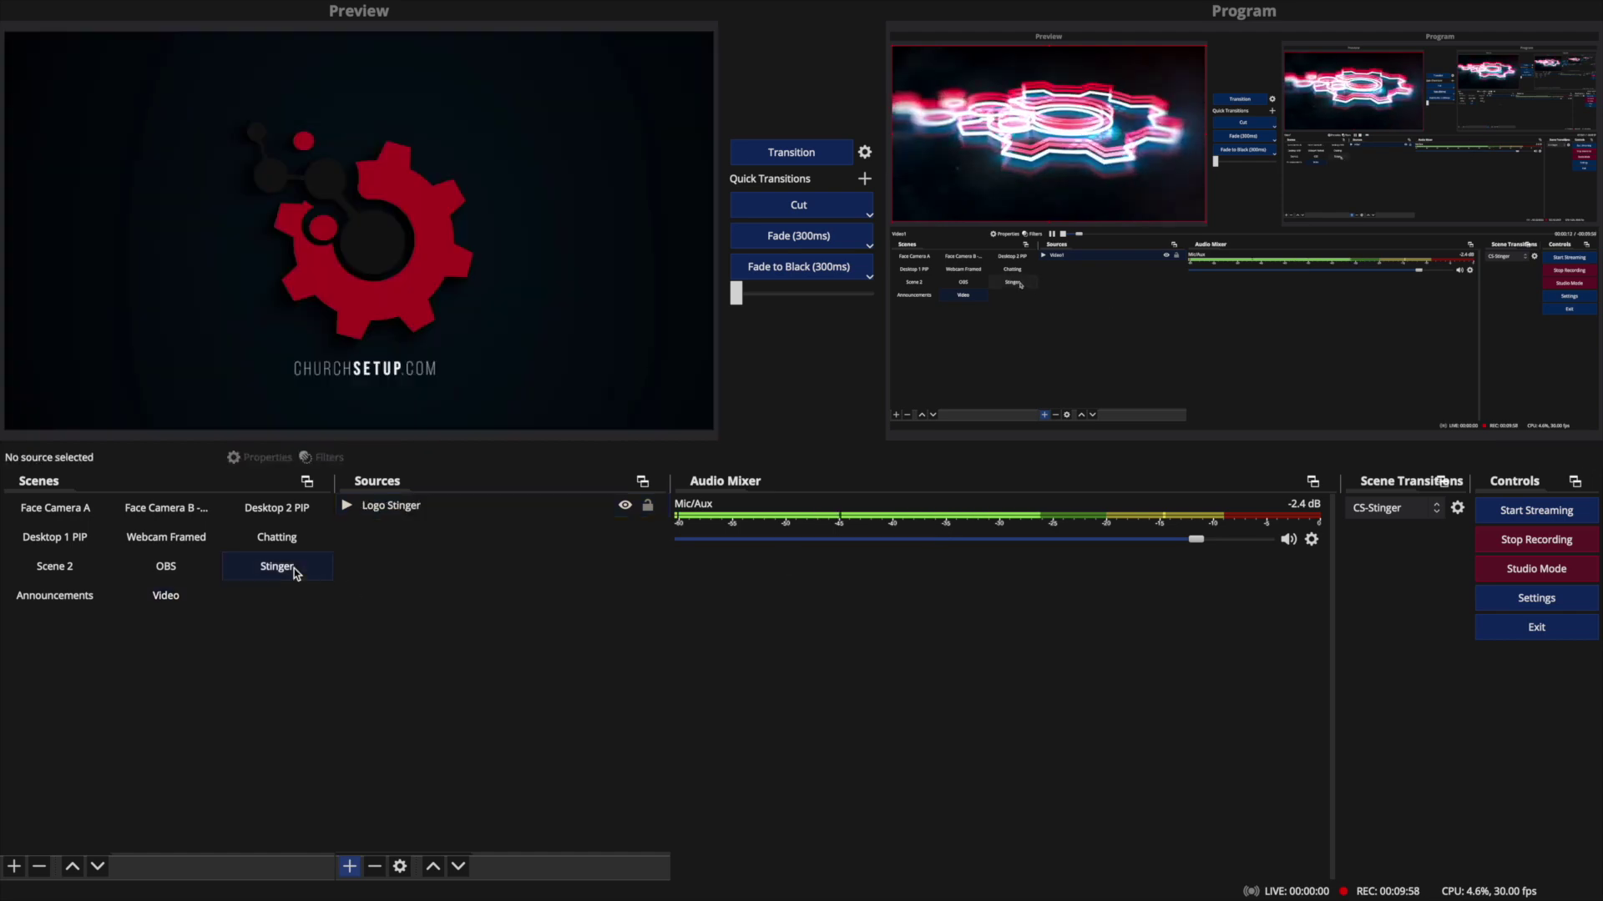
click(185, 597)
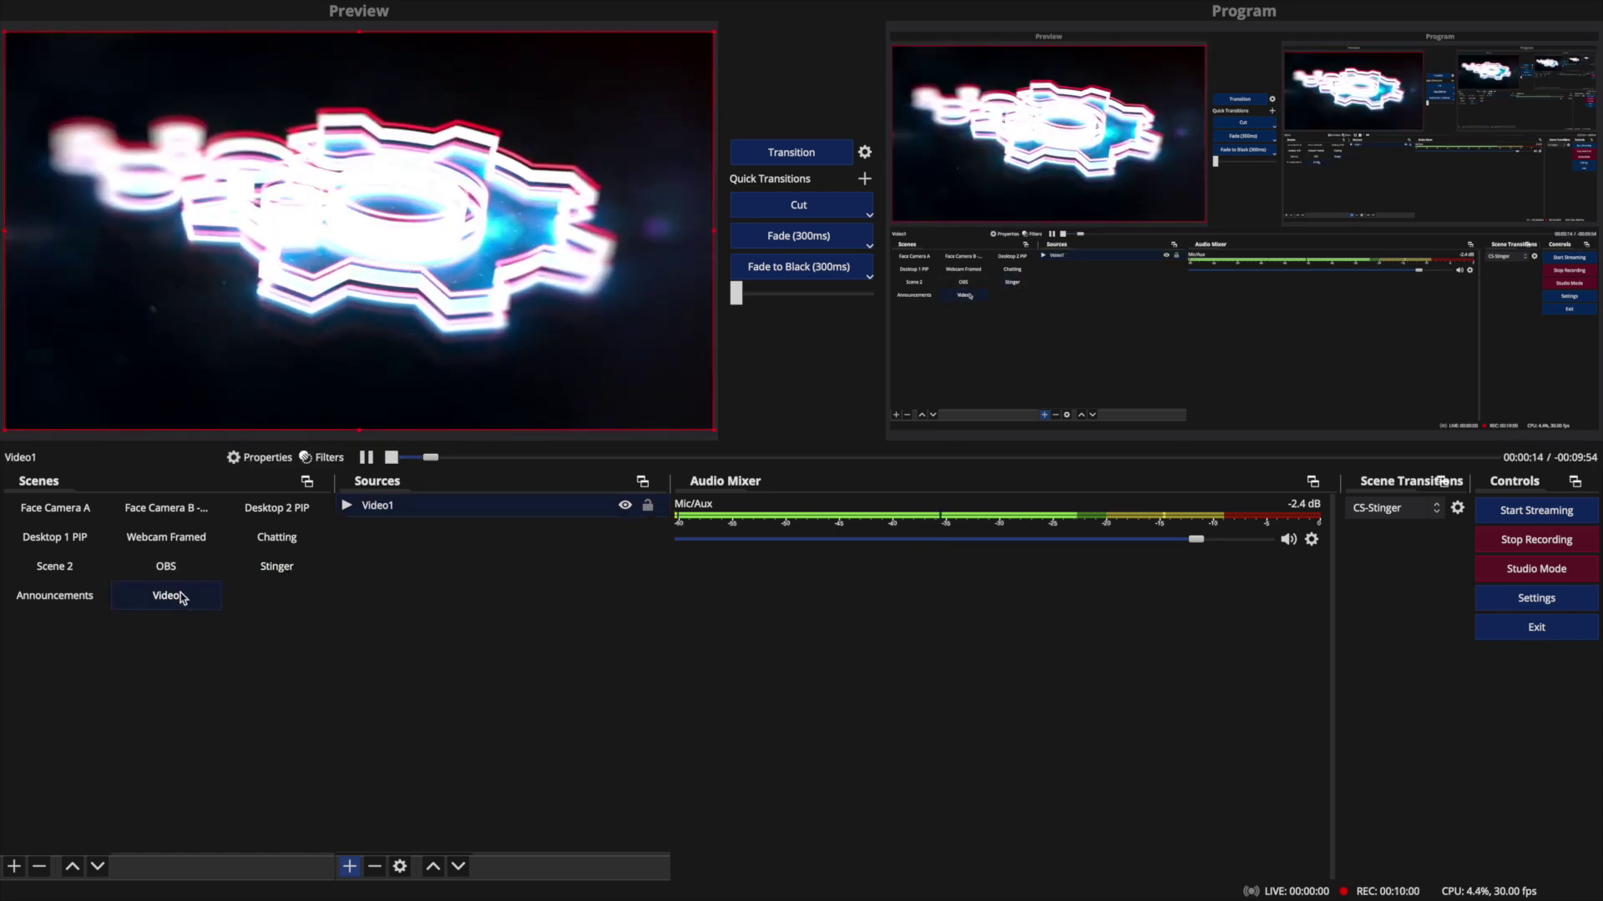
click(184, 574)
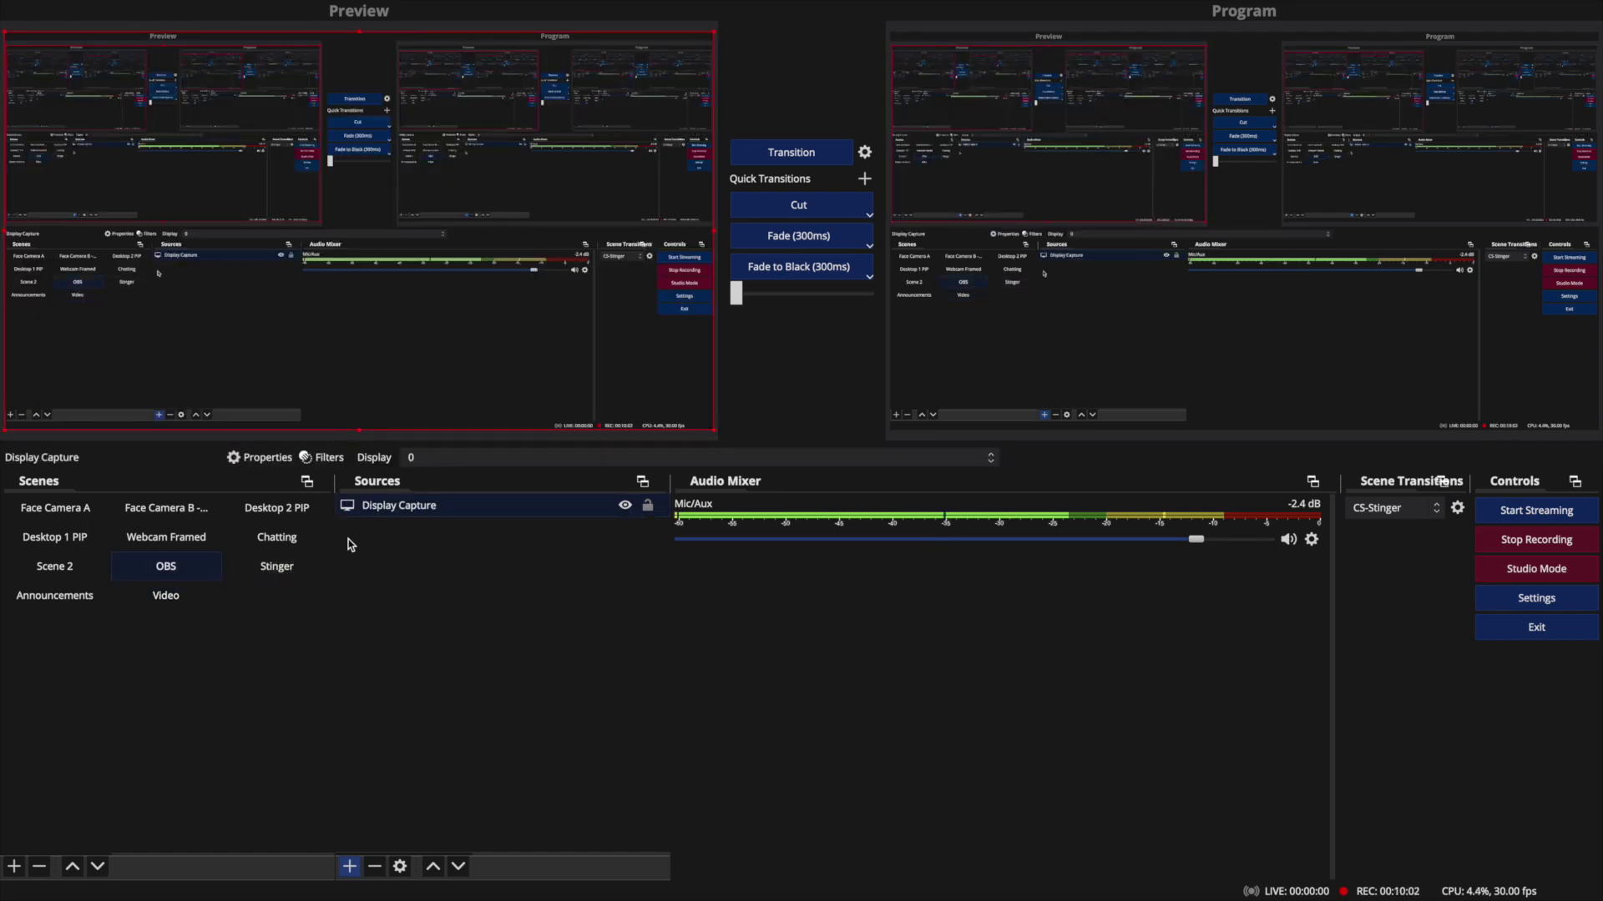
click(278, 567)
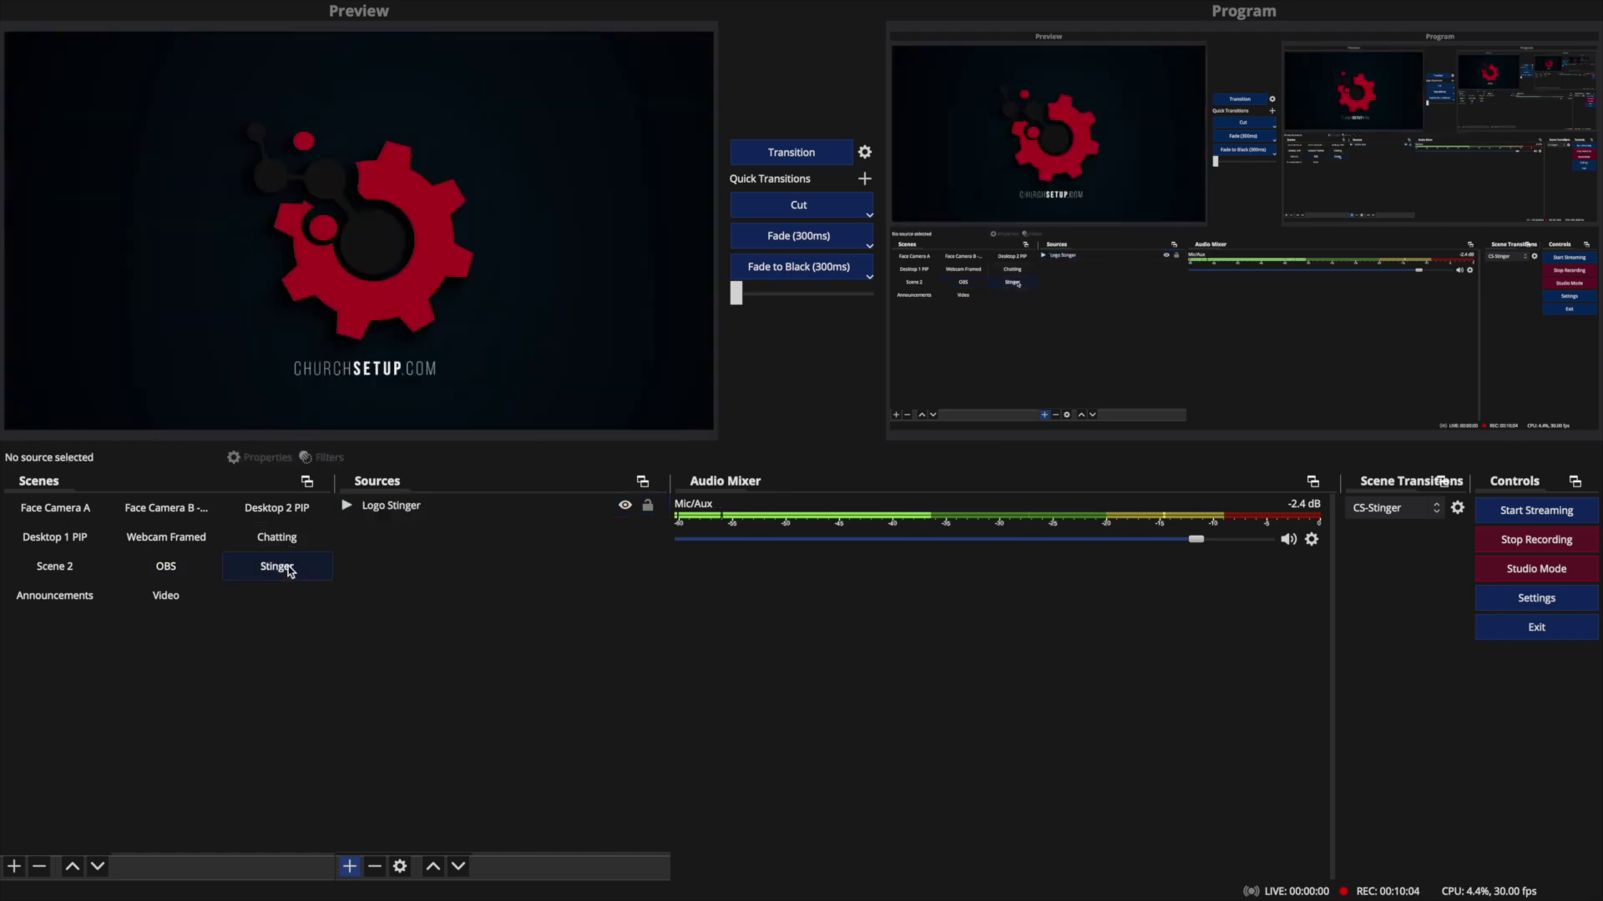
click(793, 204)
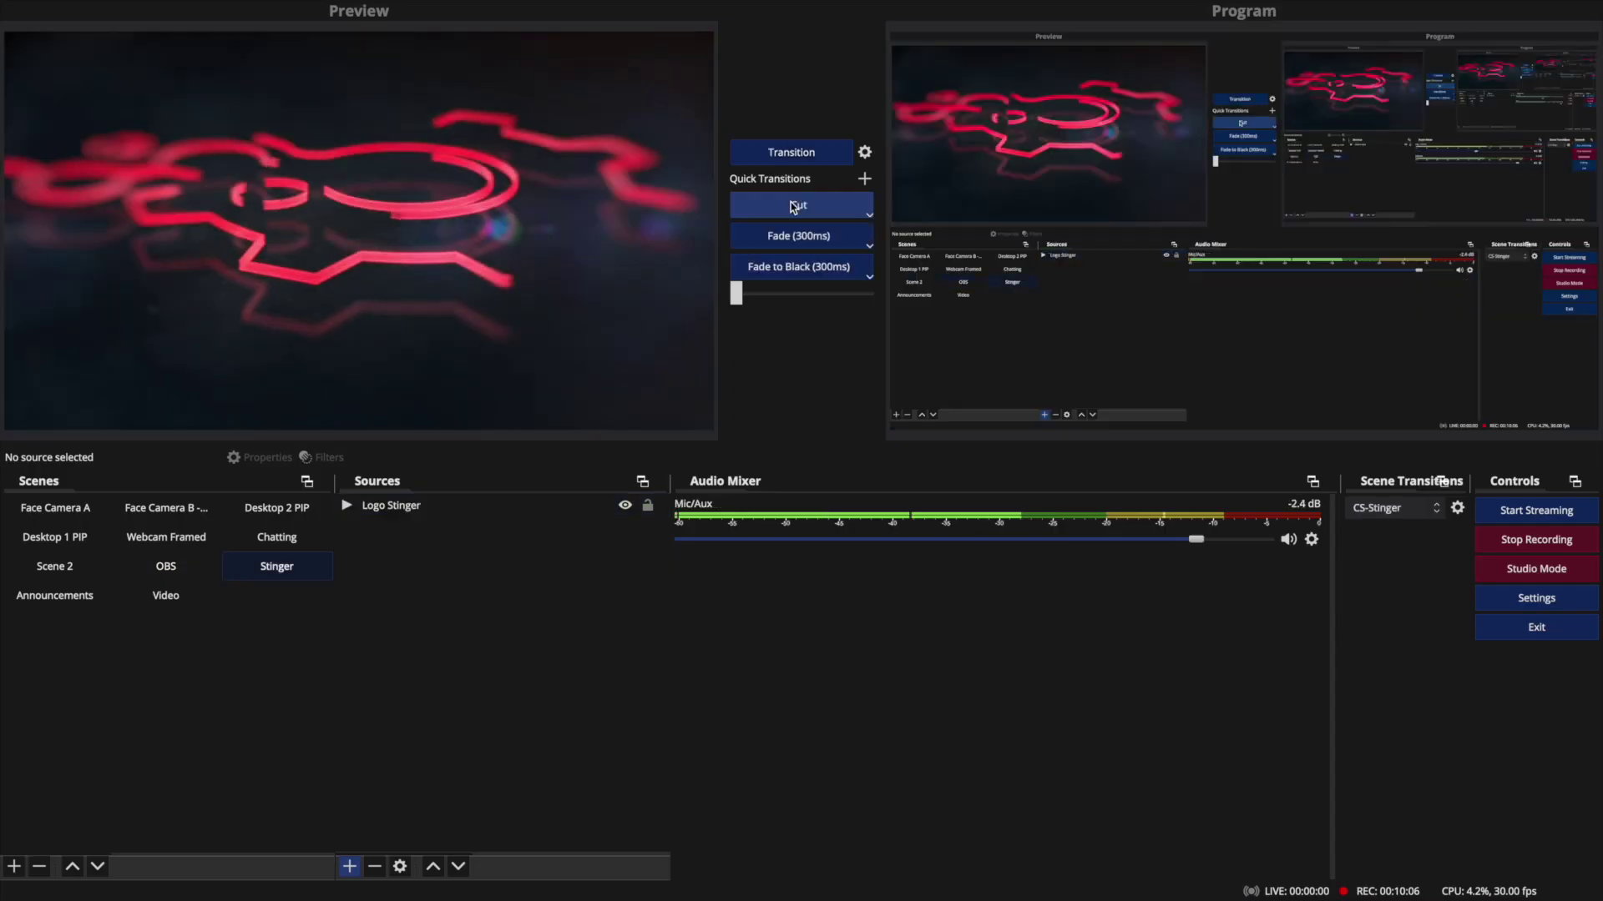
Check the Audio Mixer context menu, then select the Logo Stinger source
right_click(1062, 648)
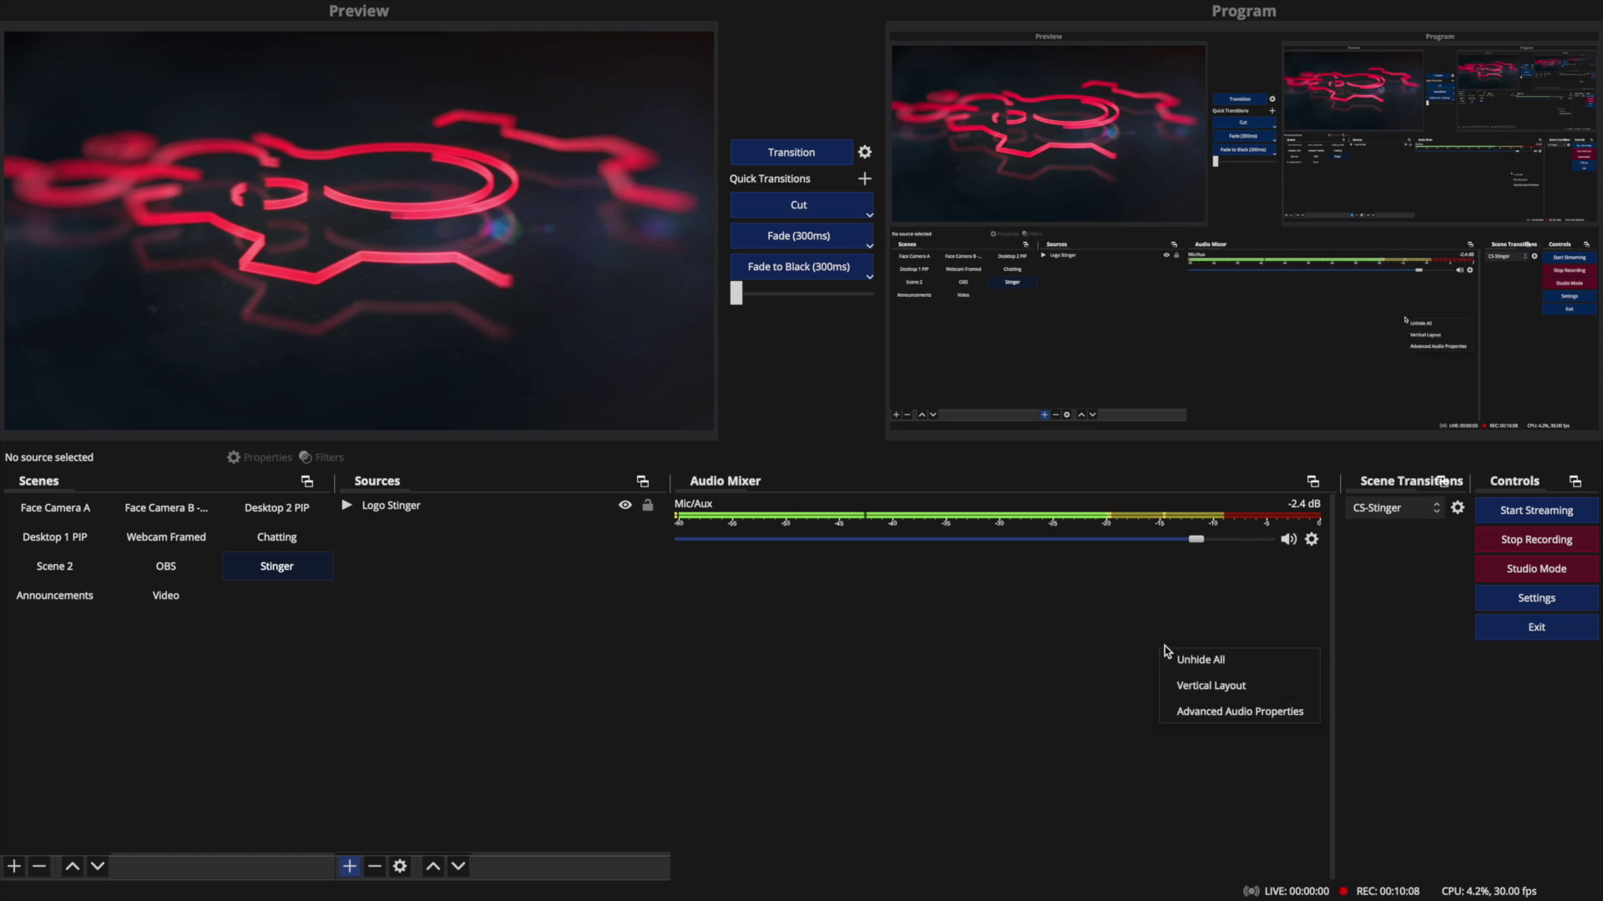
click(1189, 662)
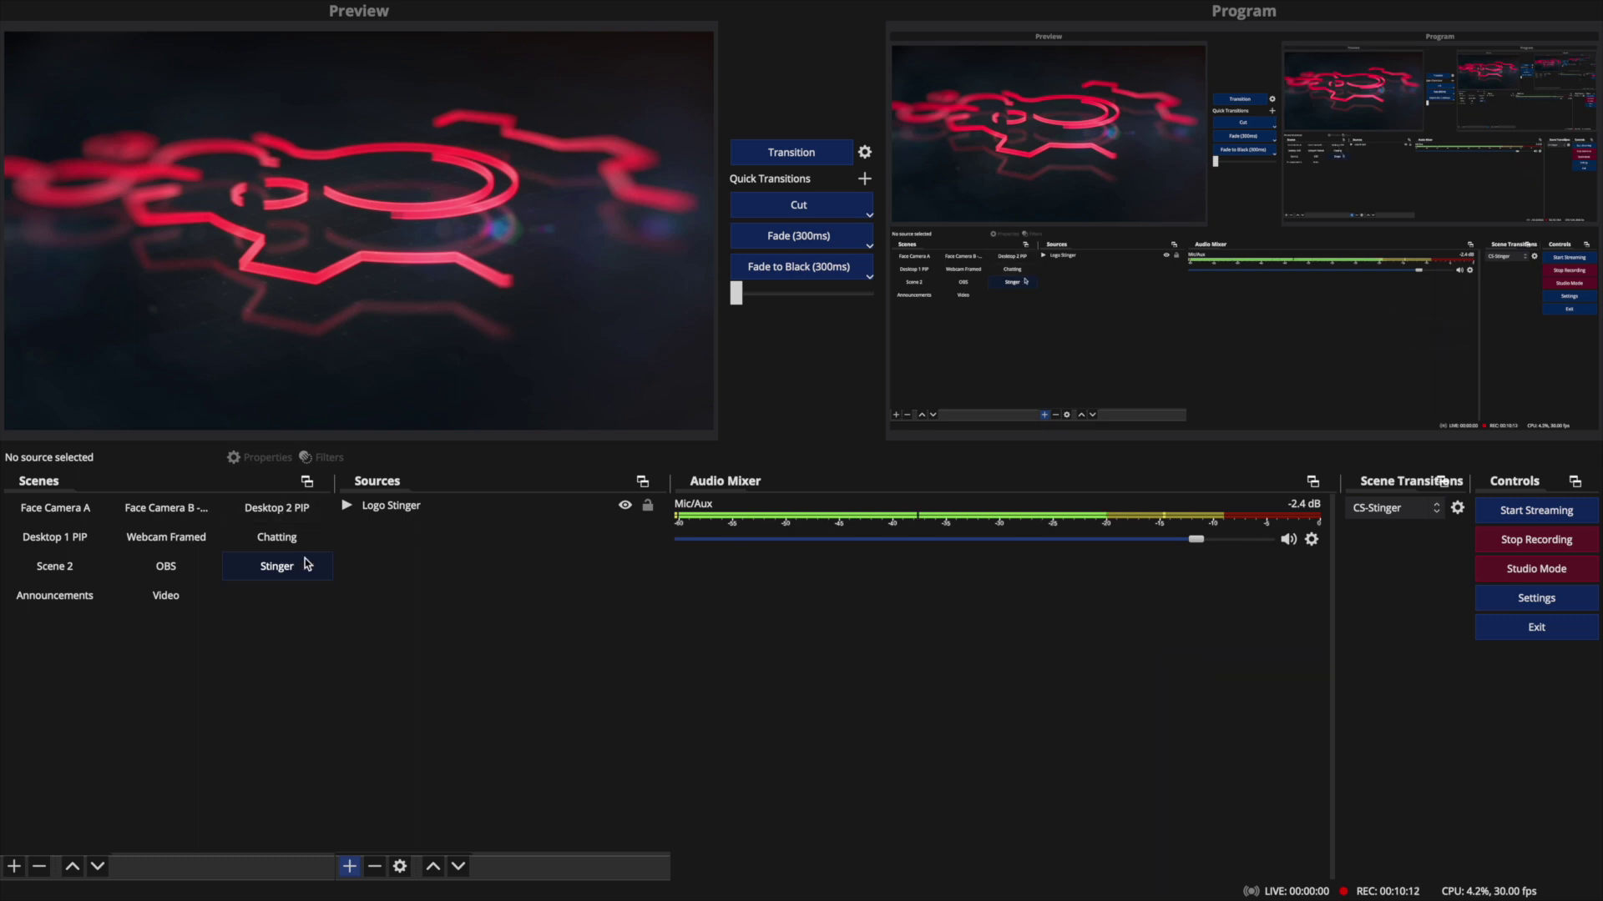
click(399, 508)
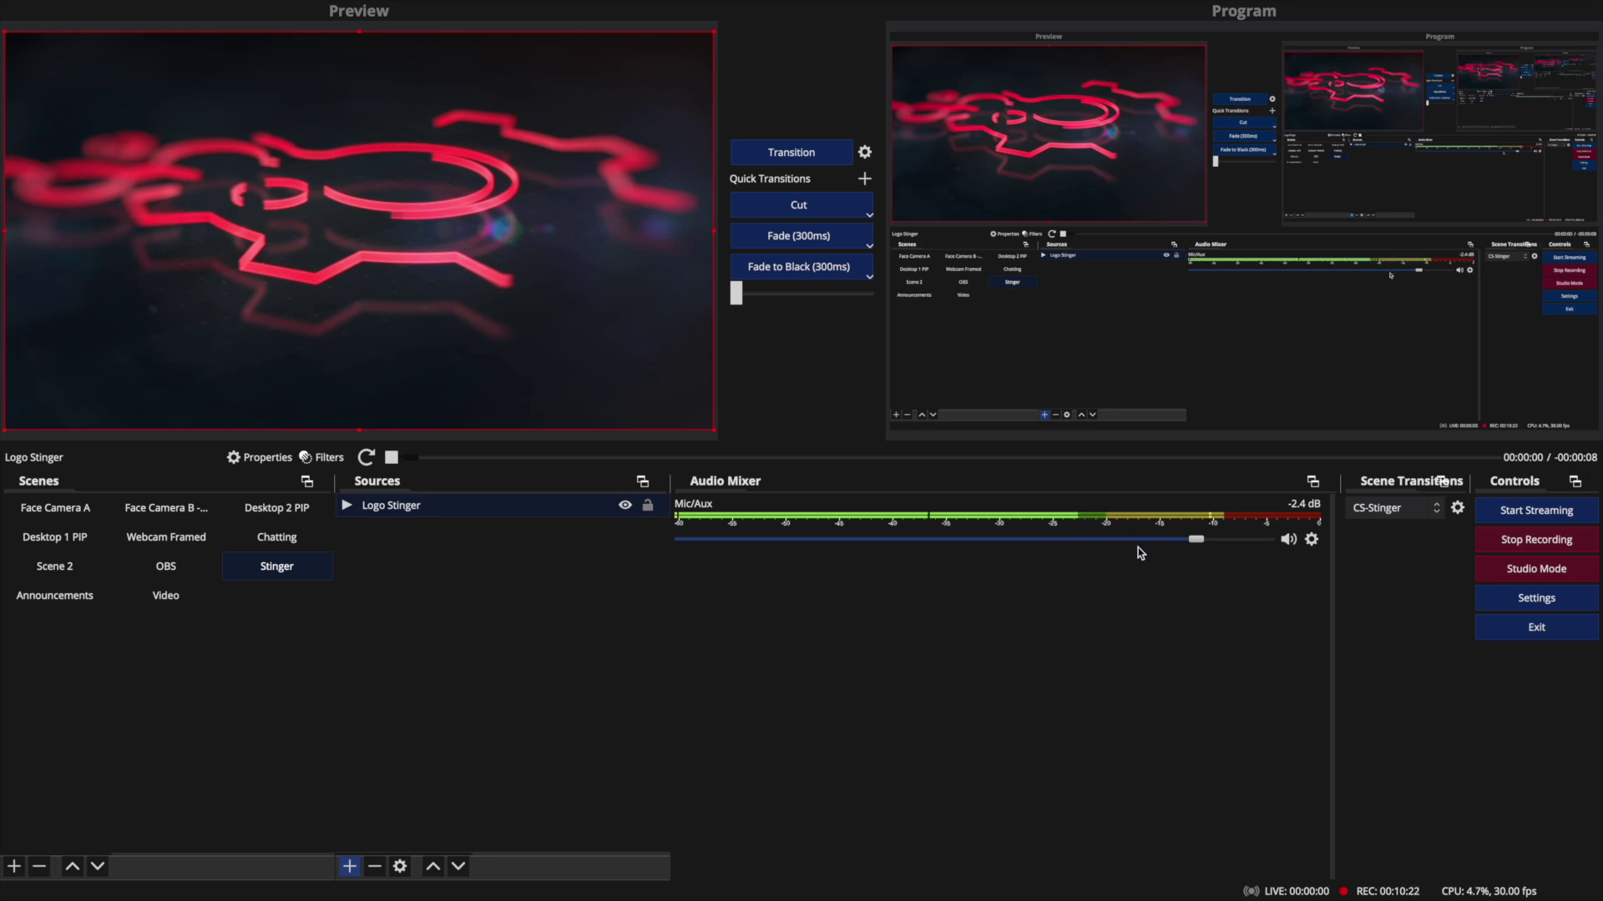
click(1312, 540)
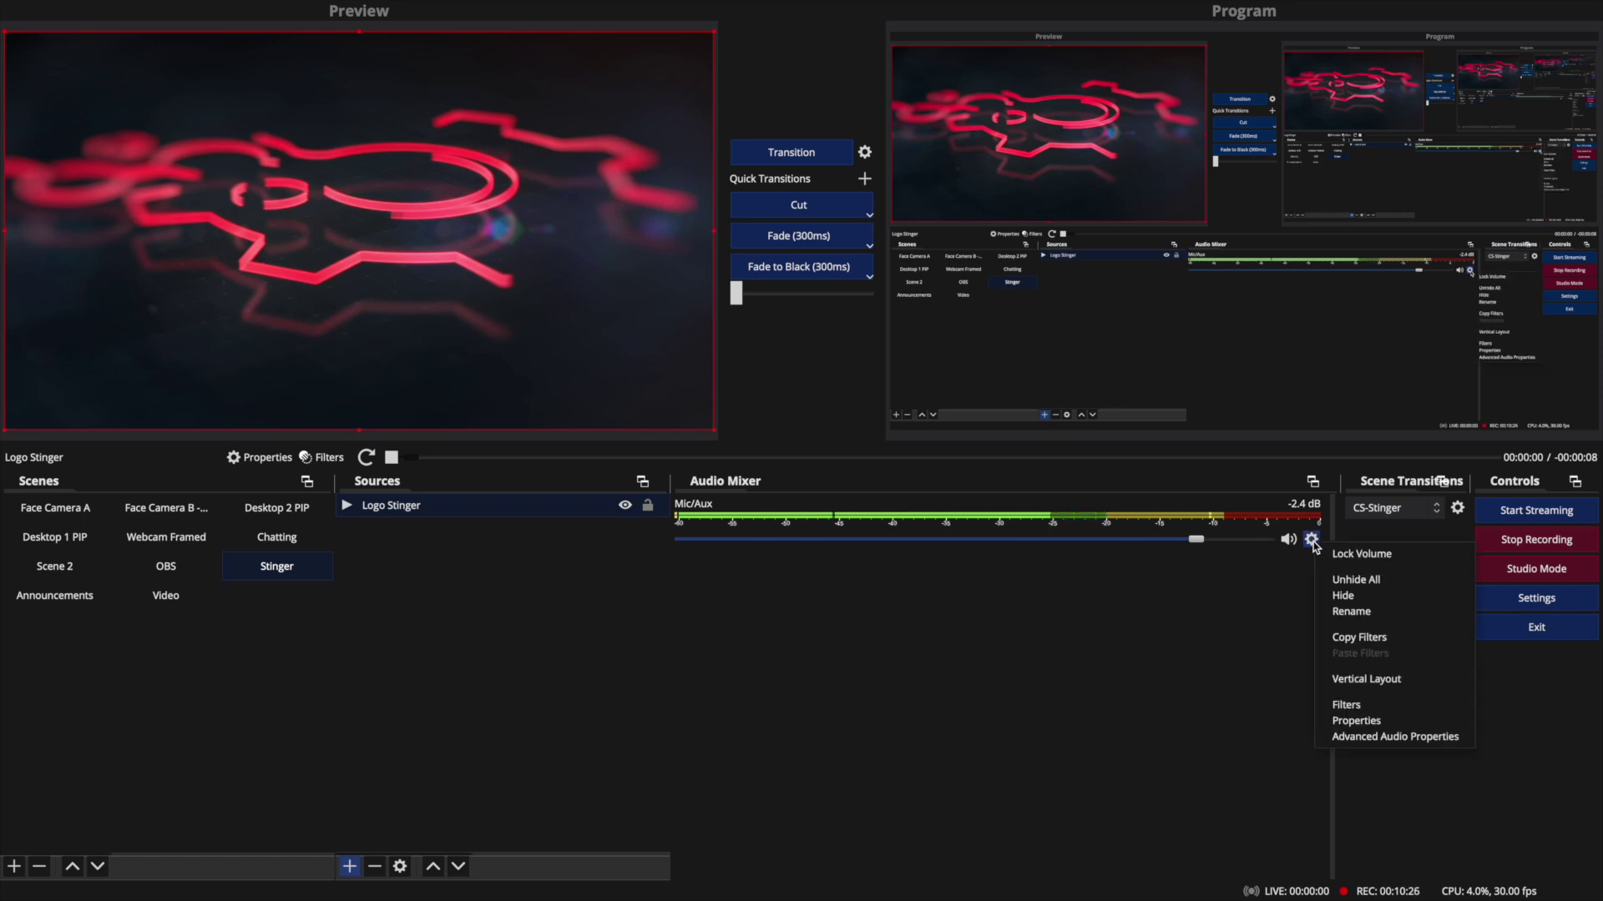
click(1401, 736)
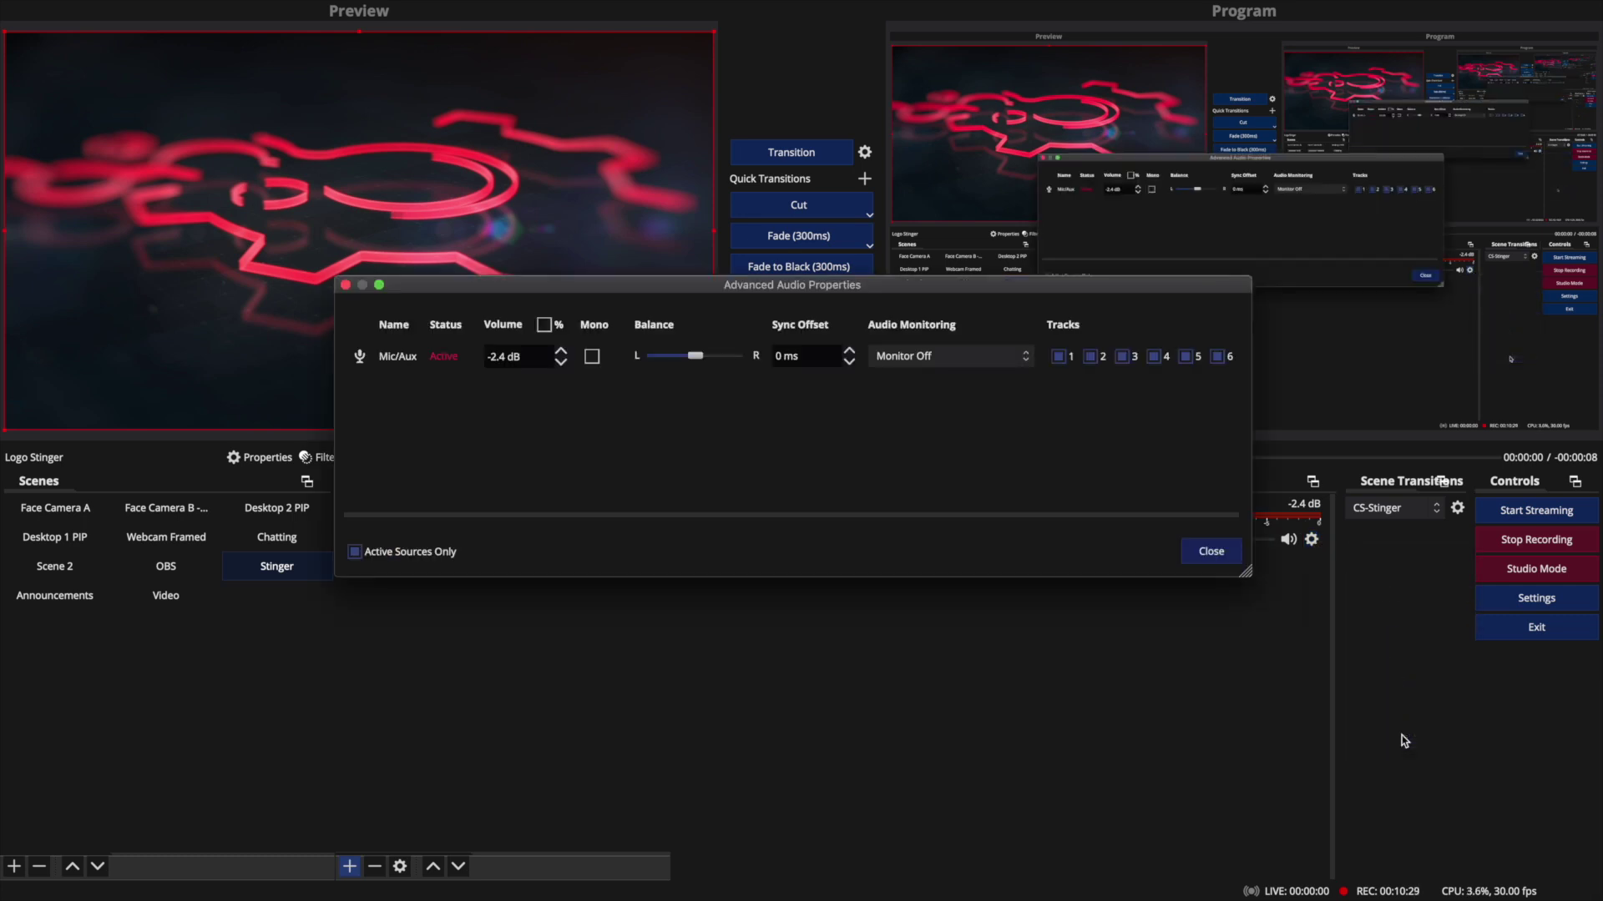
click(999, 357)
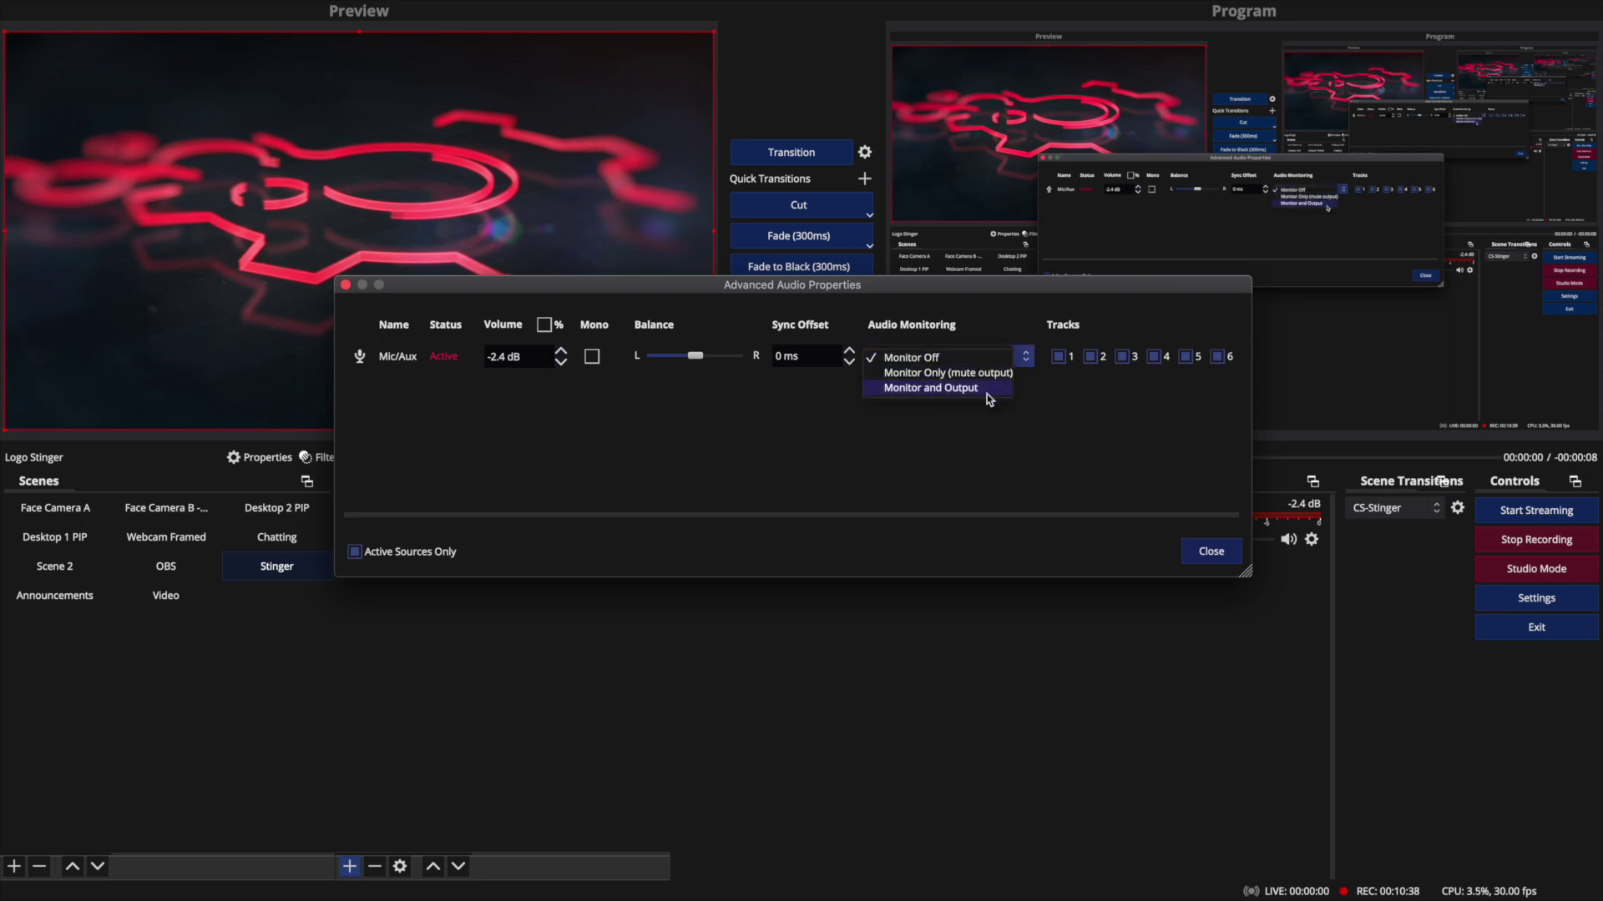
click(989, 389)
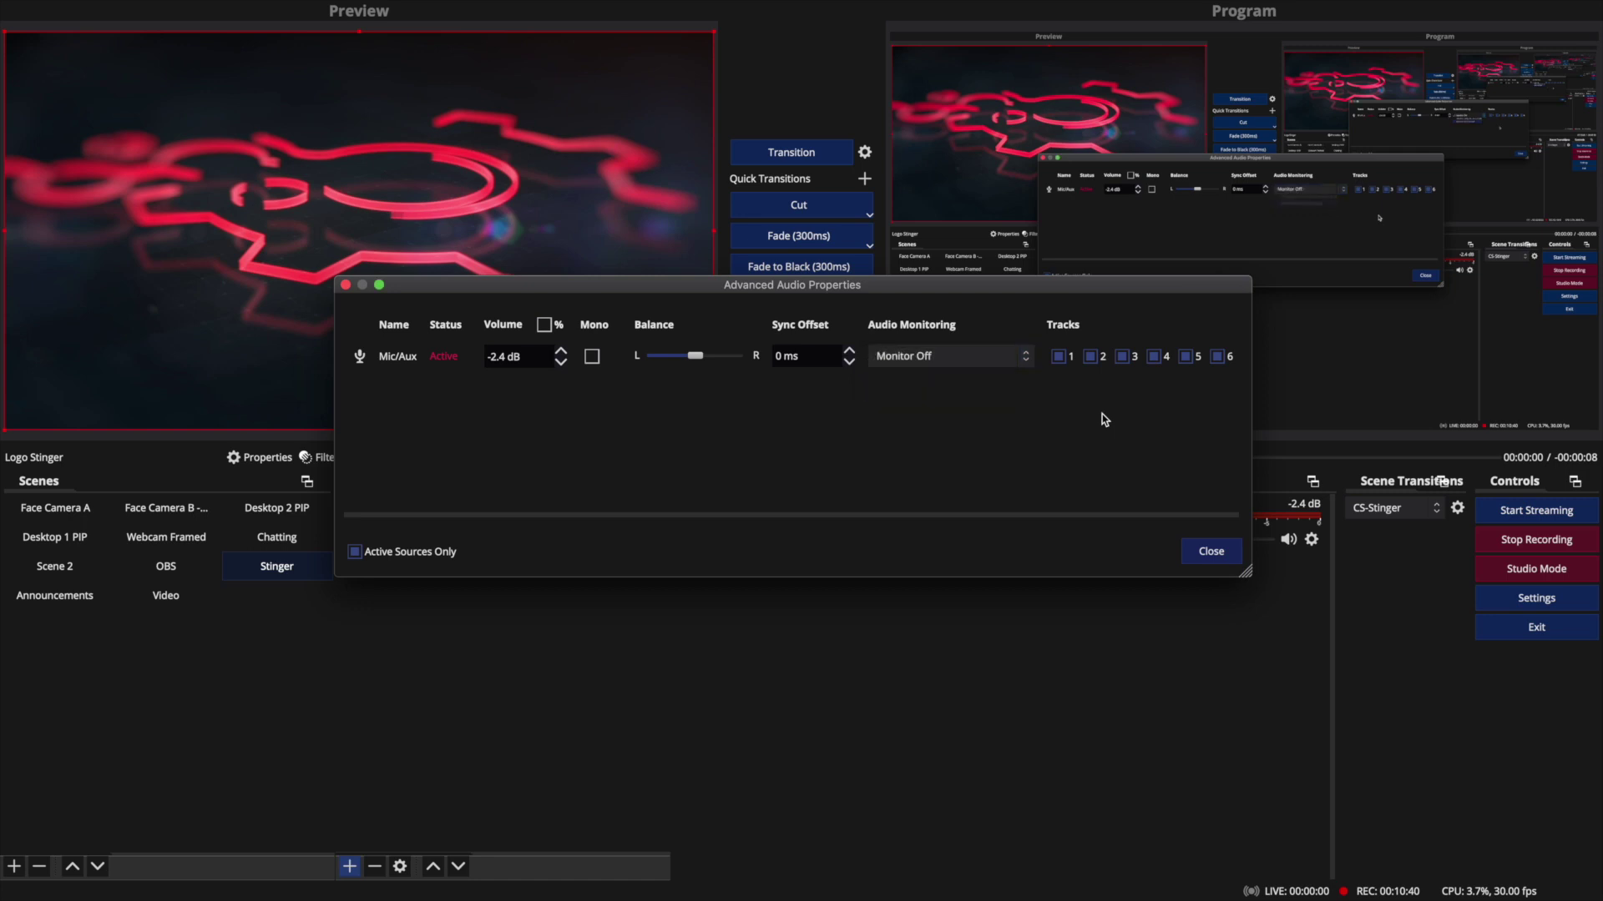
click(1210, 552)
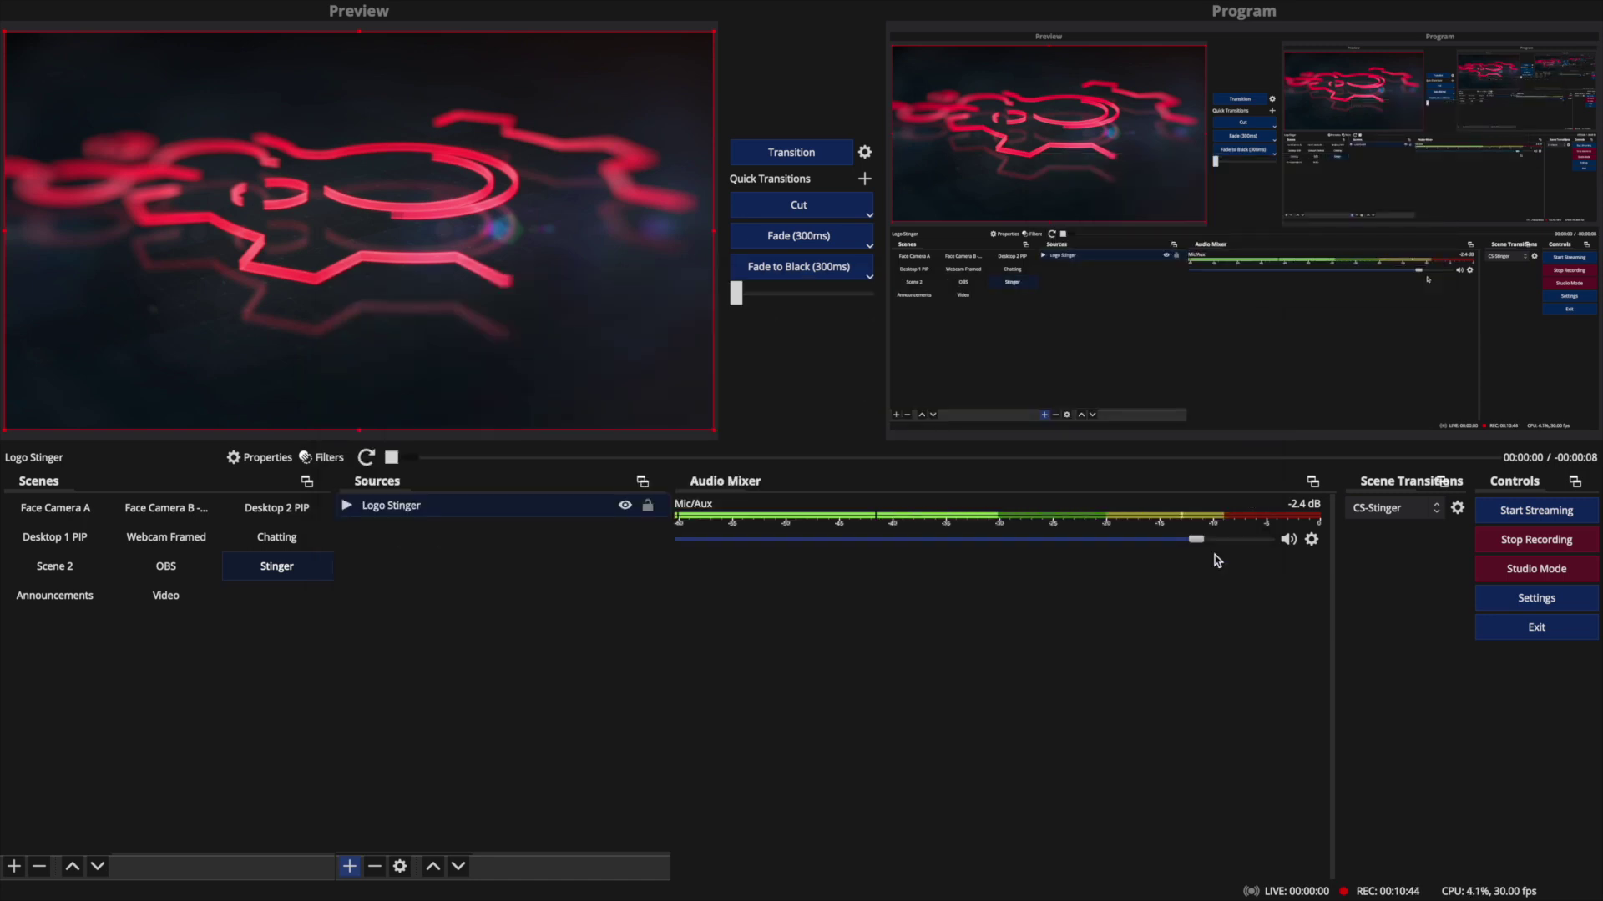
Switch to Face Camera A with F1 and hide the Instagram and Facebook-Promo sources
key(F1)
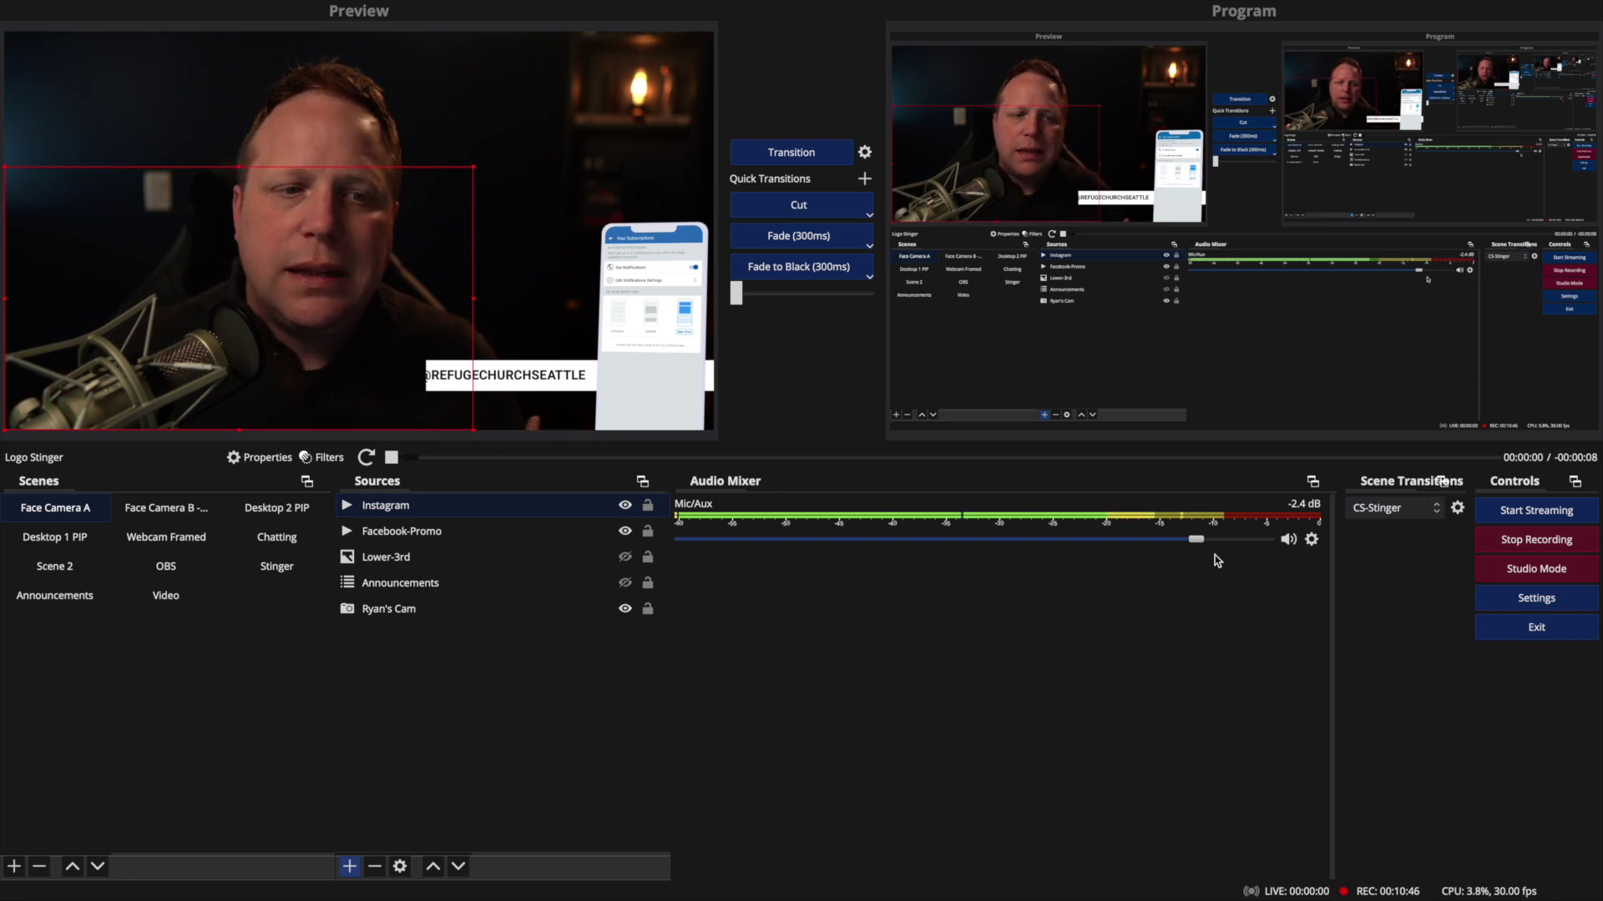
click(625, 505)
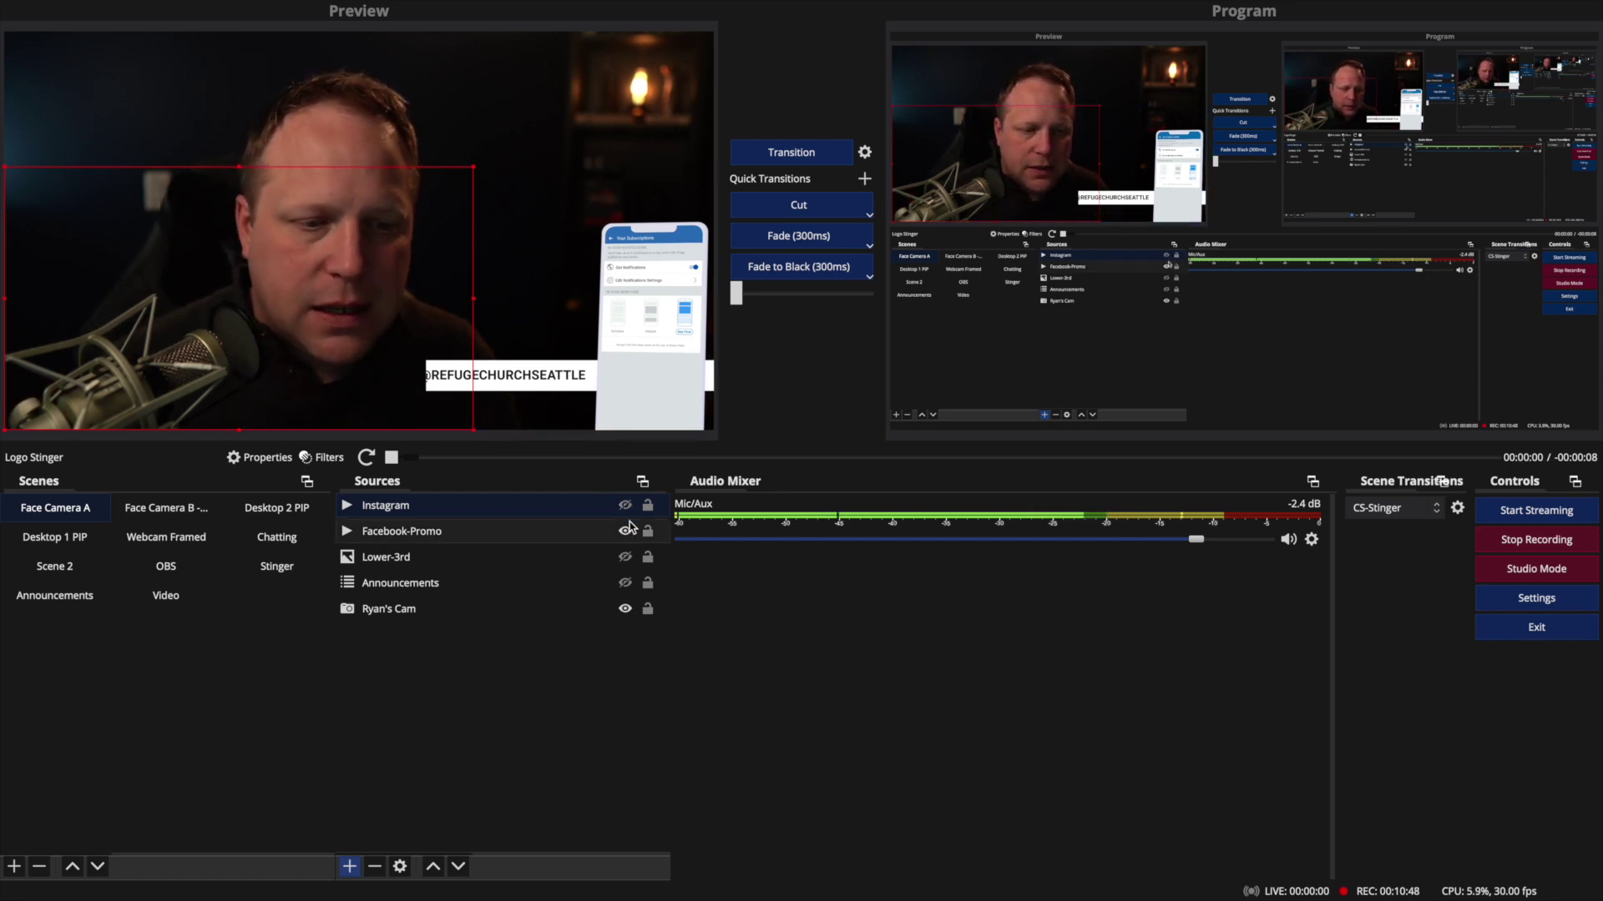
click(625, 531)
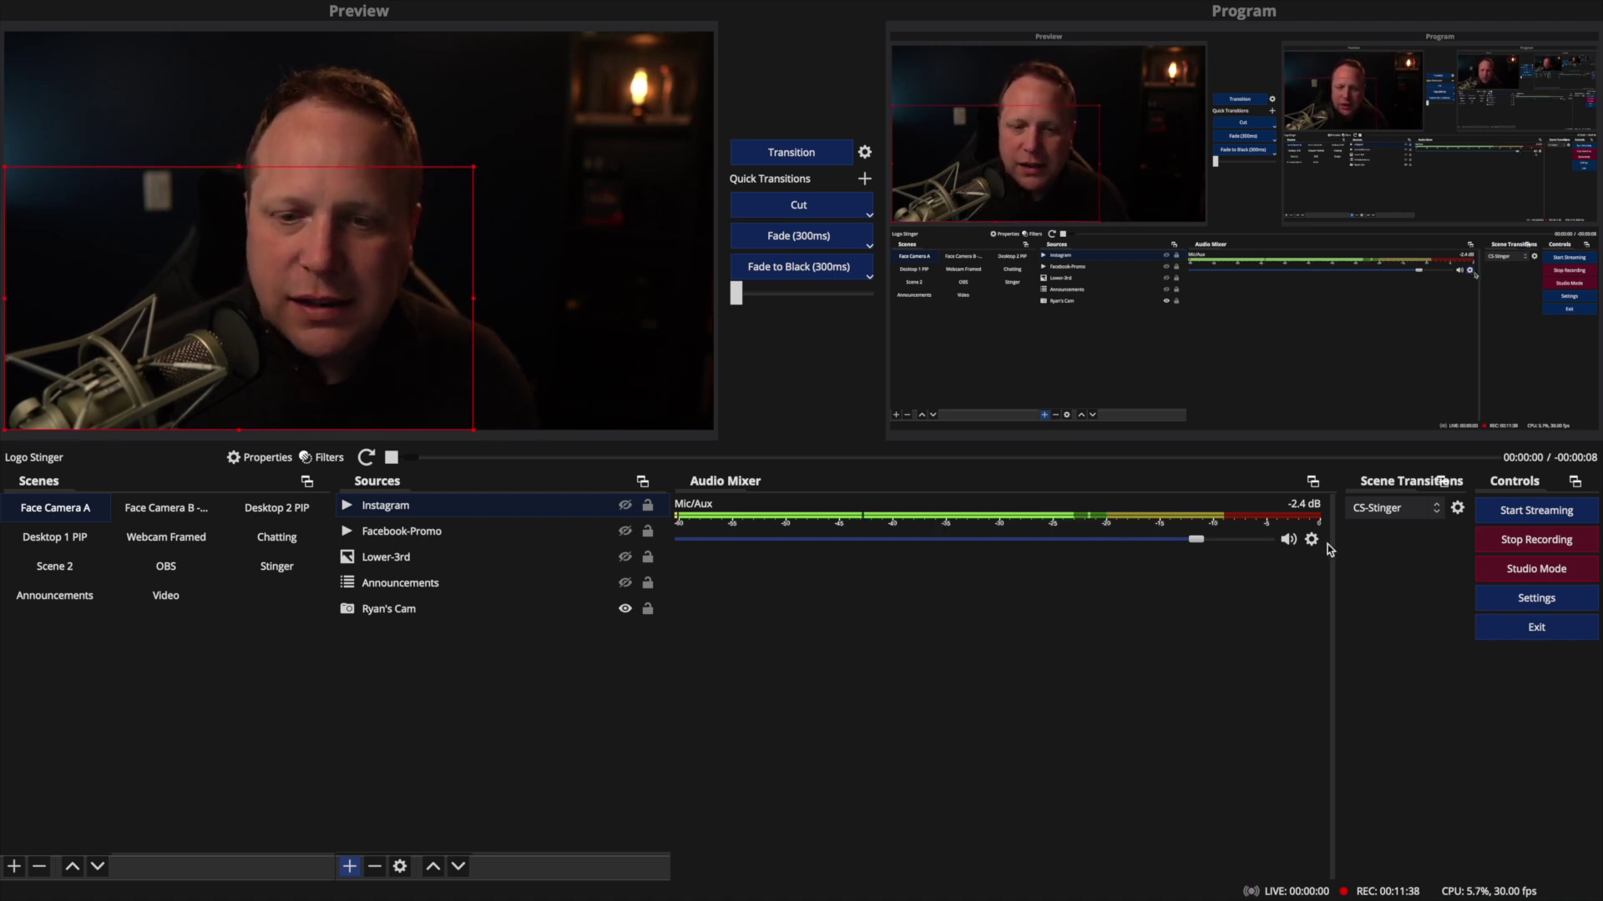
Toggle Mic/Aux mute off and on, then lower its fader to -5.6 dB
click(1288, 540)
click(1289, 543)
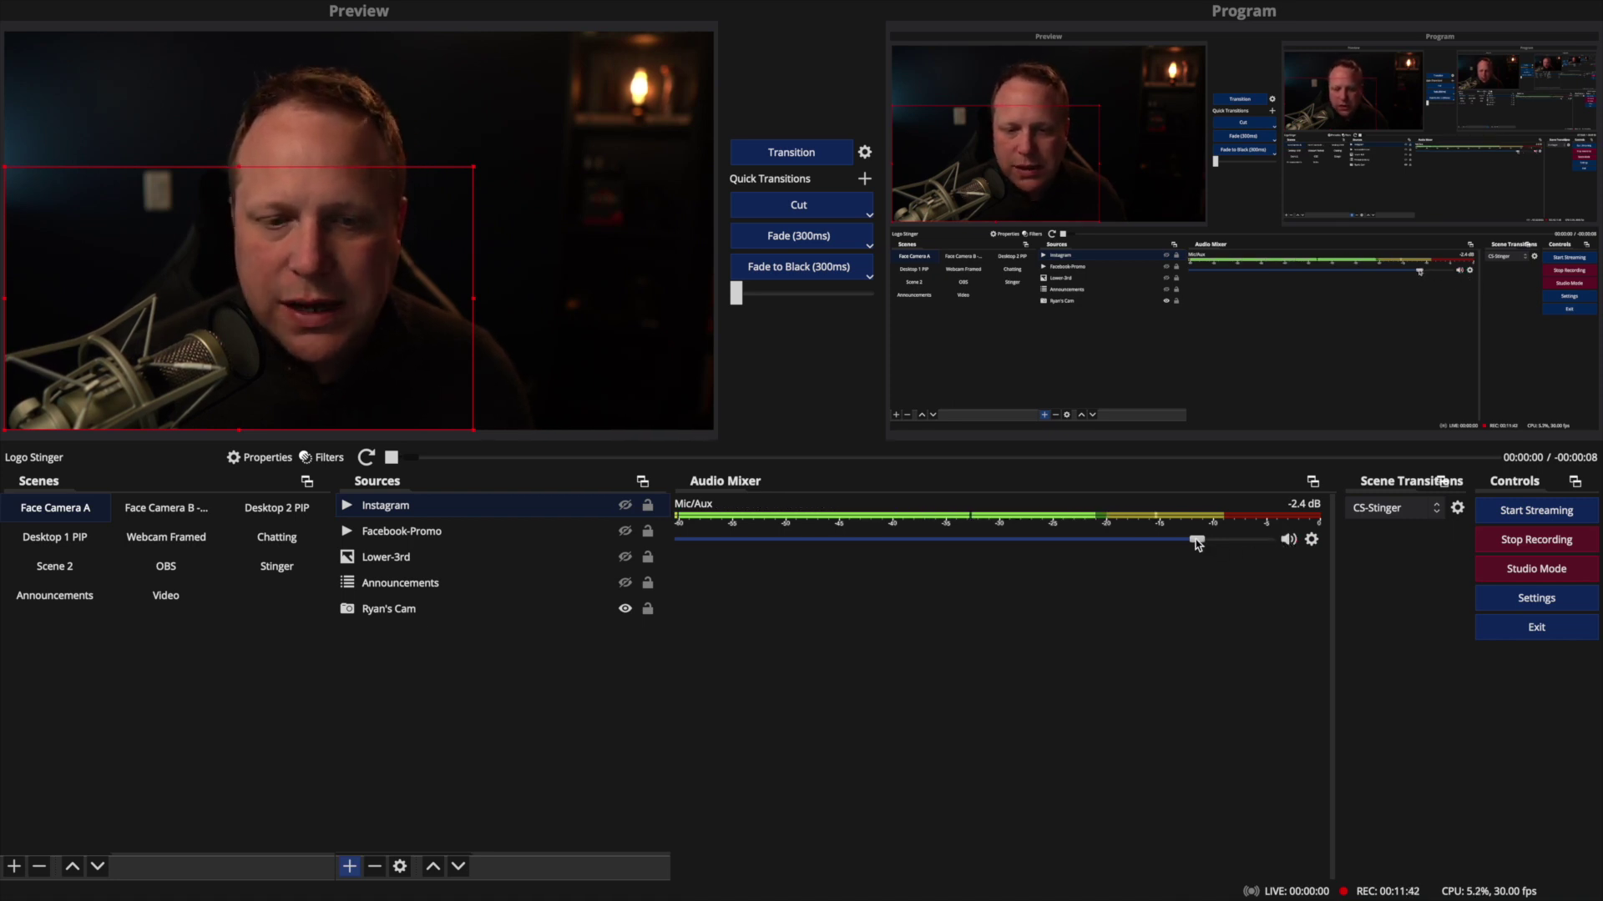
drag(1198, 543, 1131, 544)
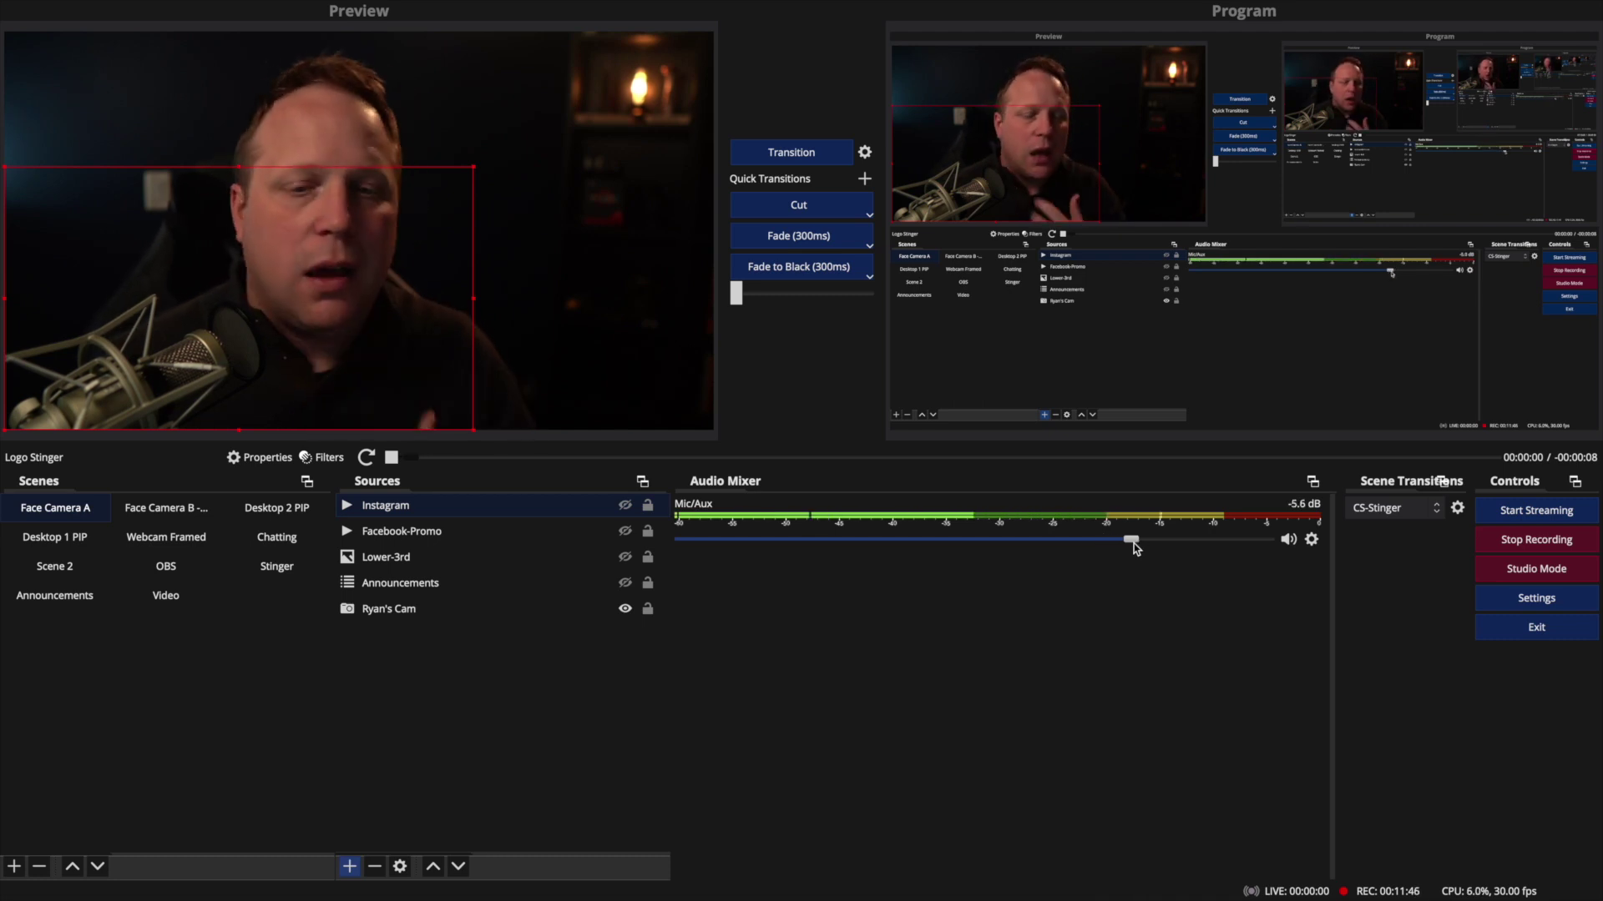